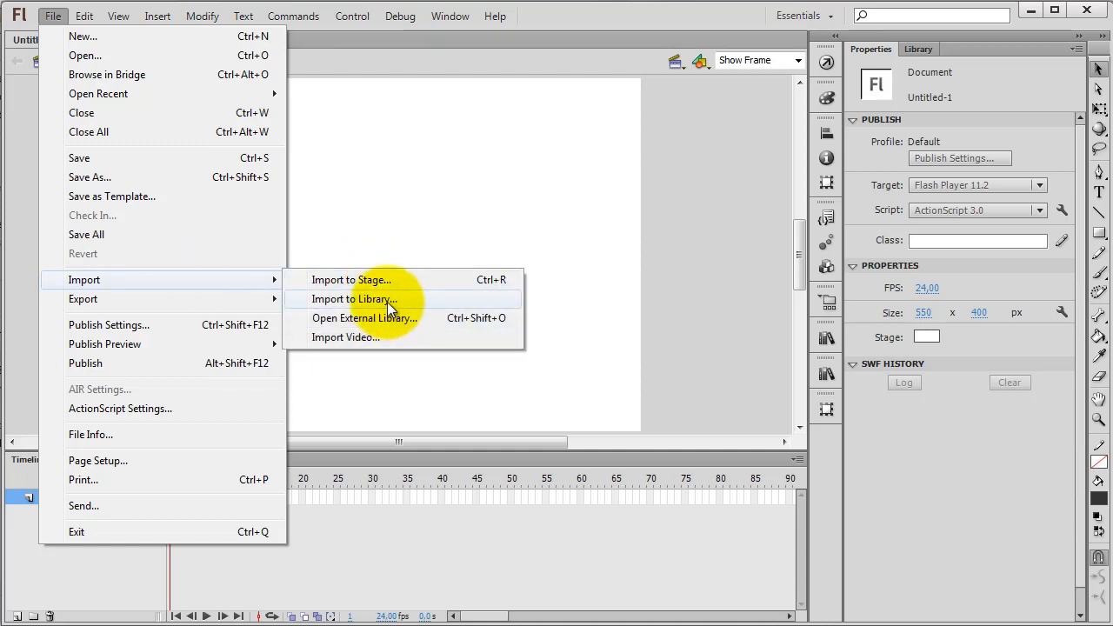
# Import the image frog-791-640x360.jpg from the GREEN images folder into the library
pyautogui.click(387, 299)
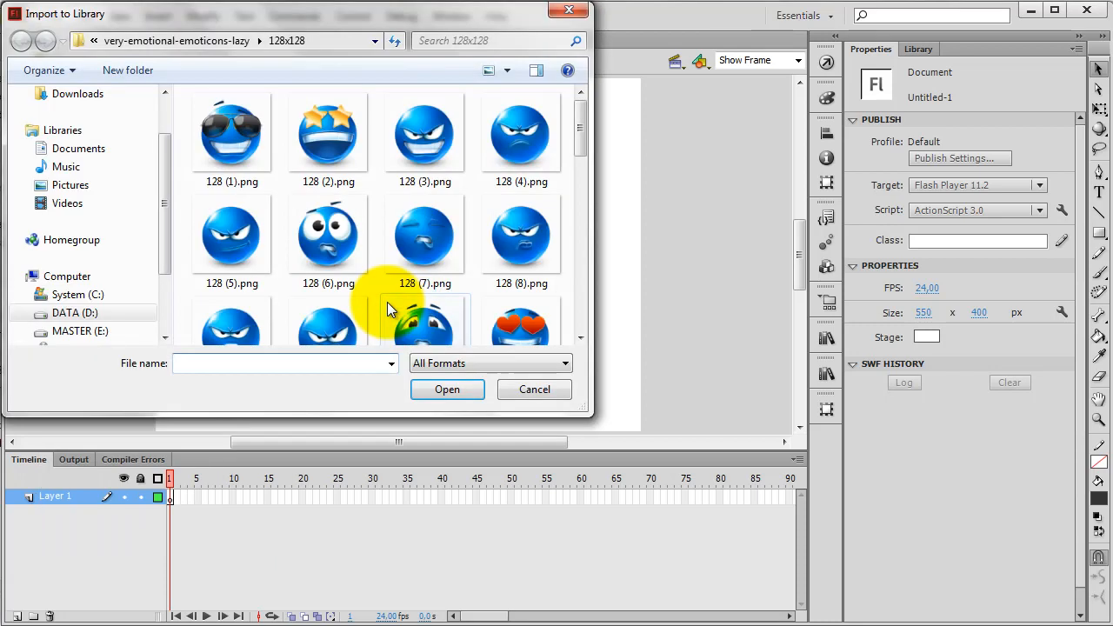
pyautogui.click(327, 41)
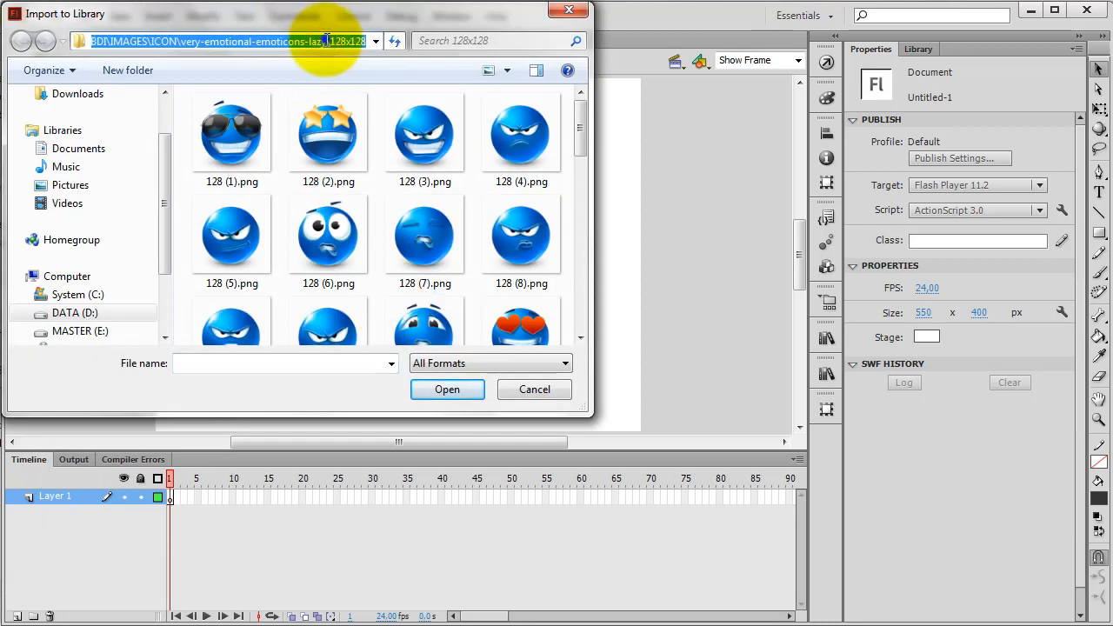
pyautogui.rightClick(325, 41)
pyautogui.click(369, 115)
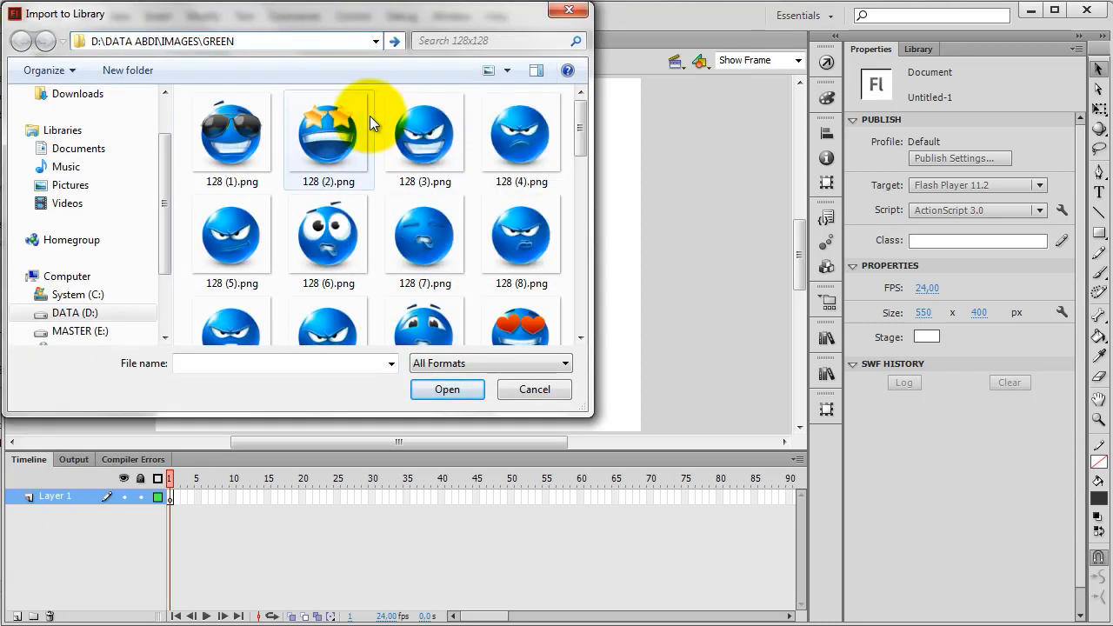
pyautogui.press('Return')
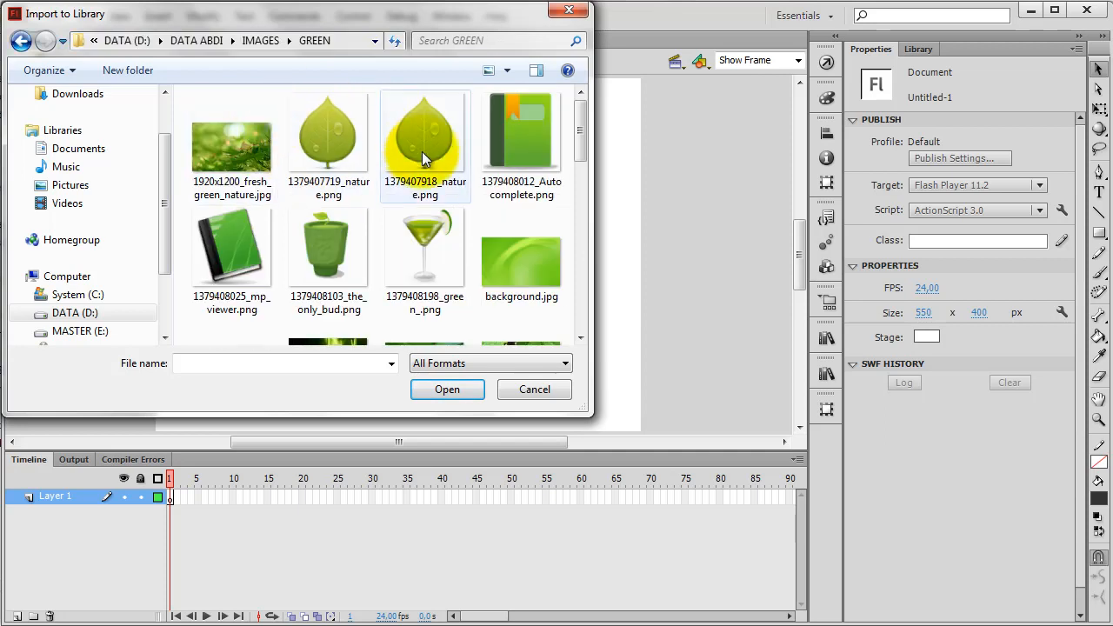
pyautogui.moveTo(582, 136); pyautogui.dragTo(566, 197)
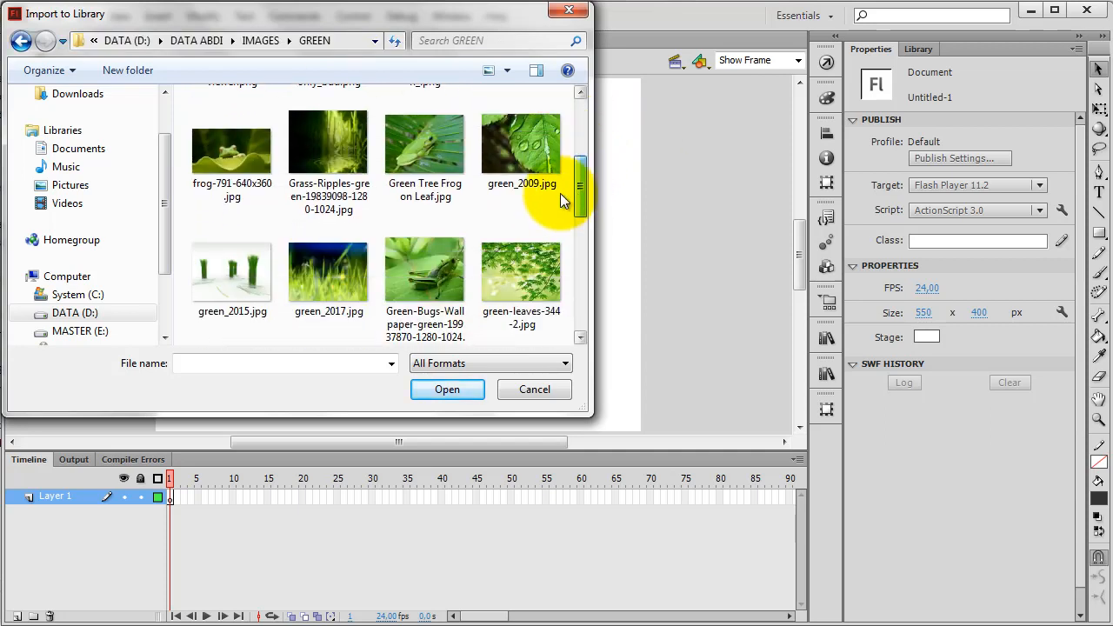
pyautogui.click(242, 156)
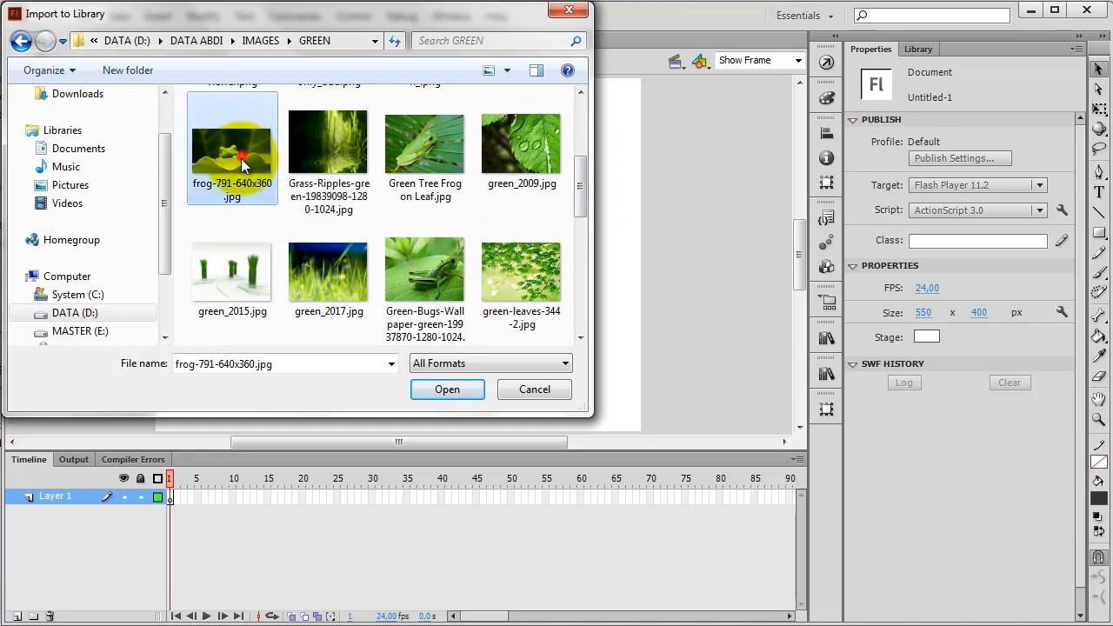
pyautogui.click(429, 391)
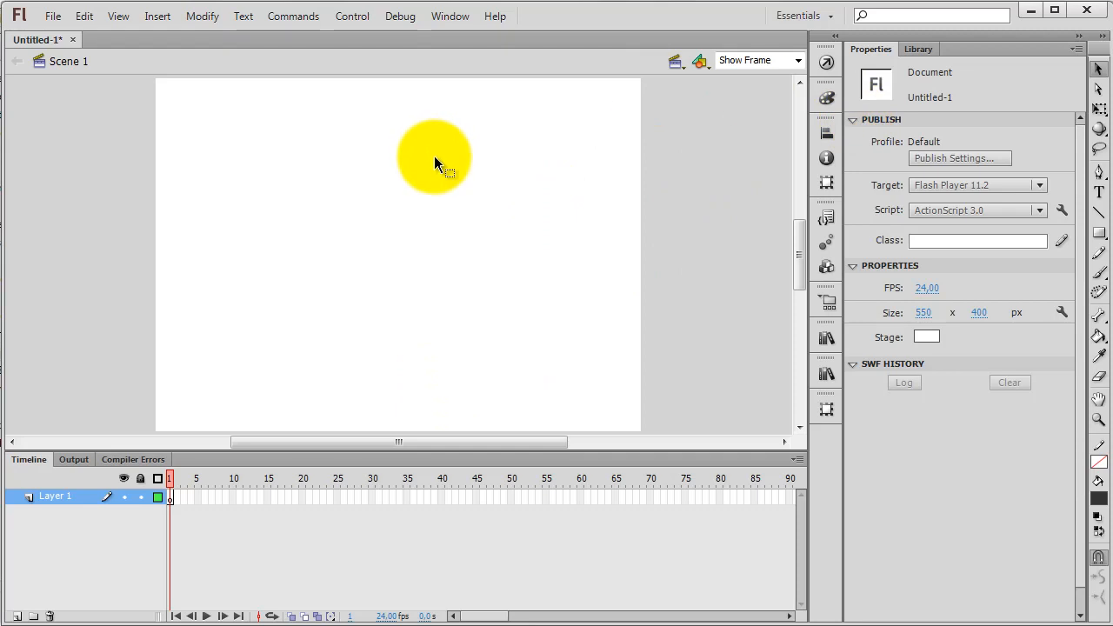
# Place the imported frog image from the library on the stage, covering the middle of the canvas
pyautogui.click(923, 50)
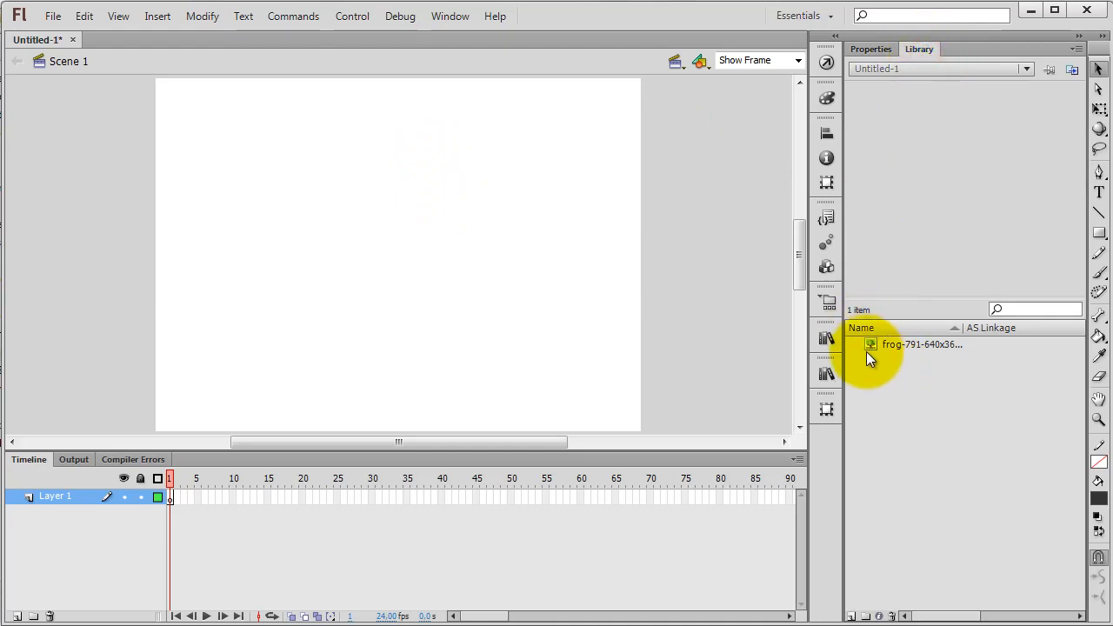
pyautogui.click(867, 345)
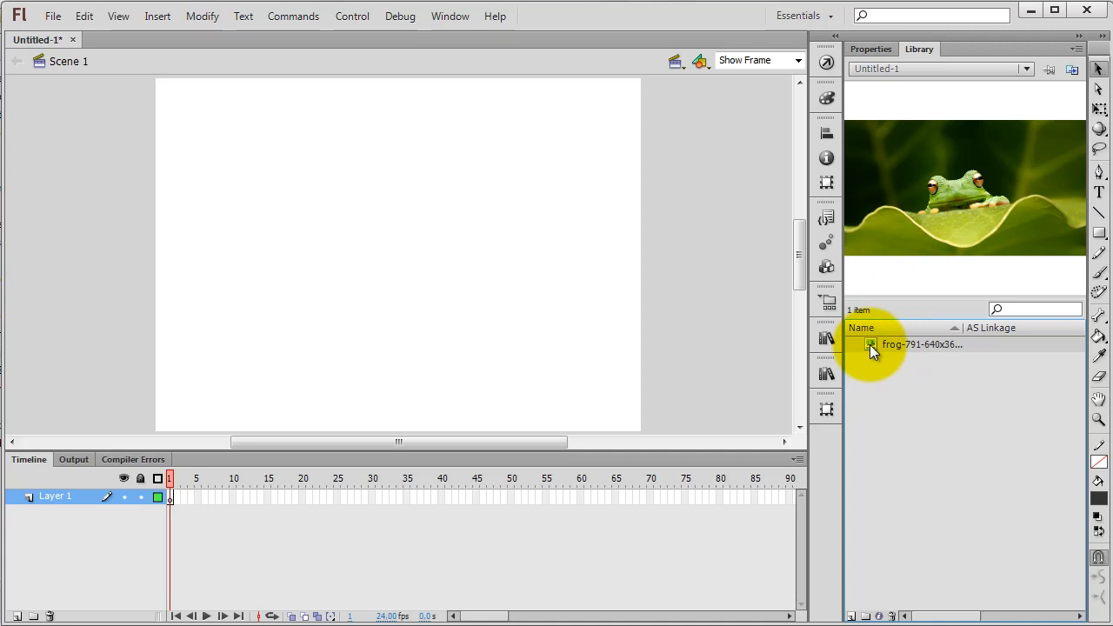
pyautogui.moveTo(869, 344); pyautogui.dragTo(412, 260)
pyautogui.click(687, 321)
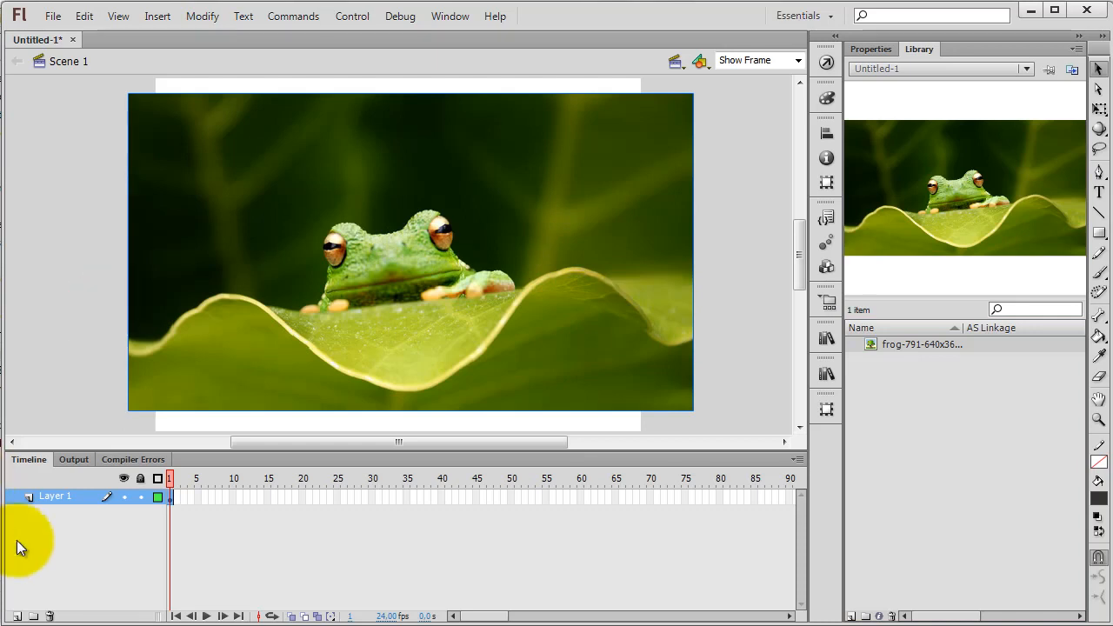
# Add one layer above the frog image and draw a dark grey, strokeless circle about 183 px wide over the frog
pyautogui.click(17, 615)
pyautogui.click(16, 616)
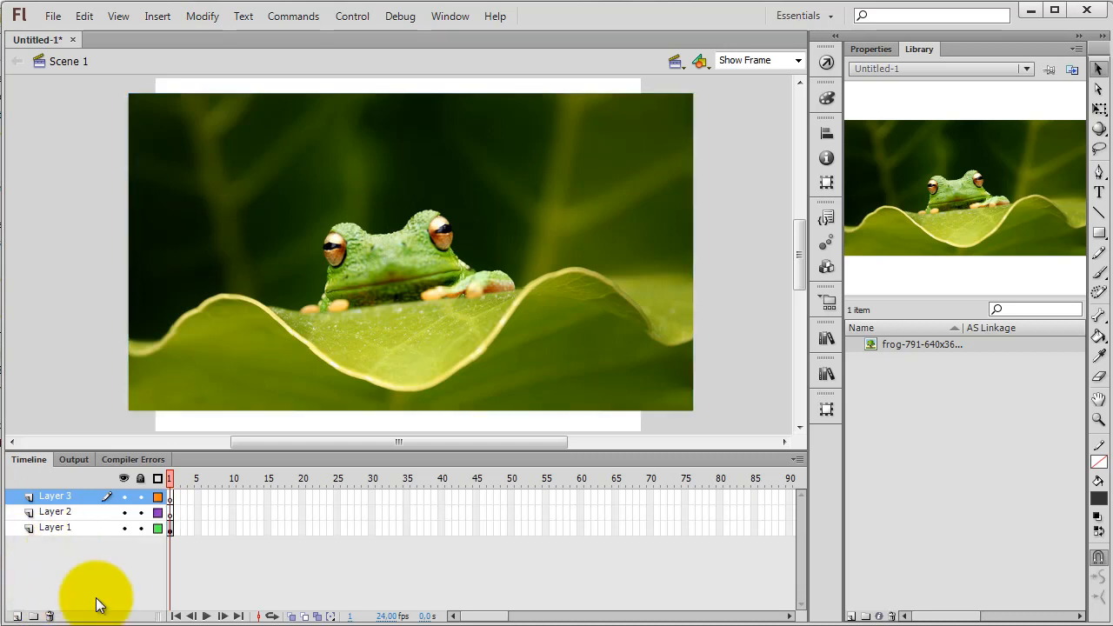
pyautogui.click(50, 616)
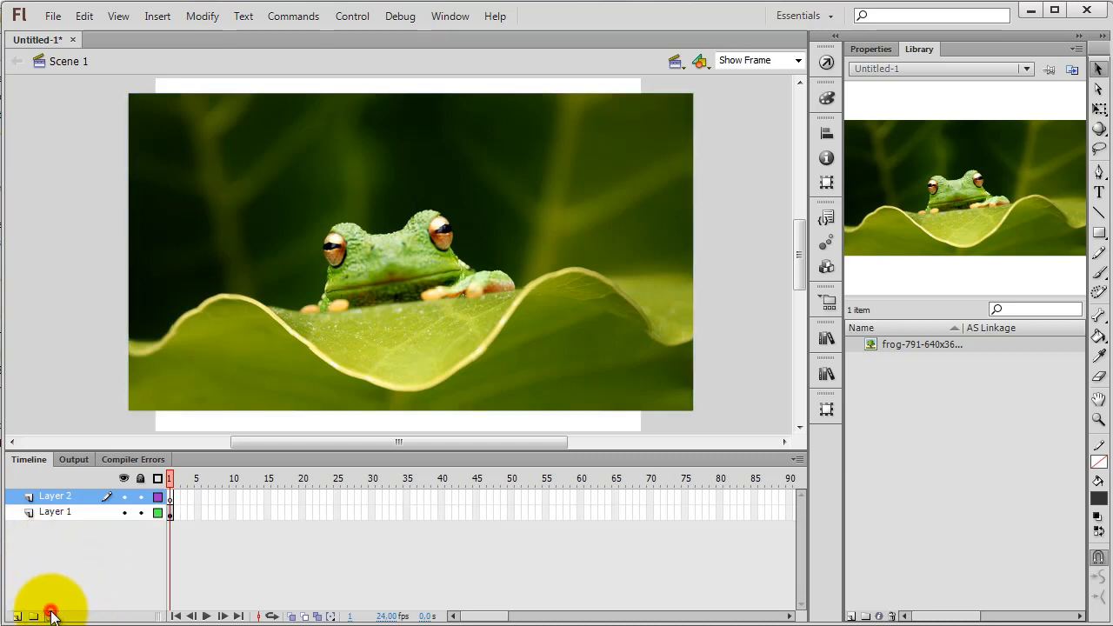
pyautogui.click(1099, 233)
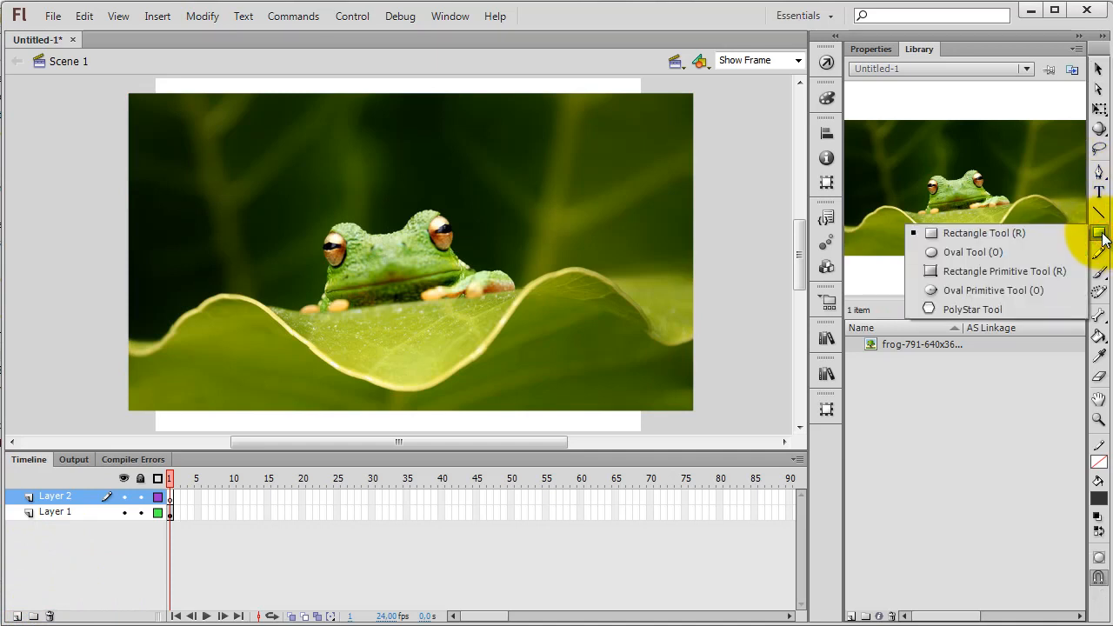
pyautogui.click(940, 253)
pyautogui.click(874, 48)
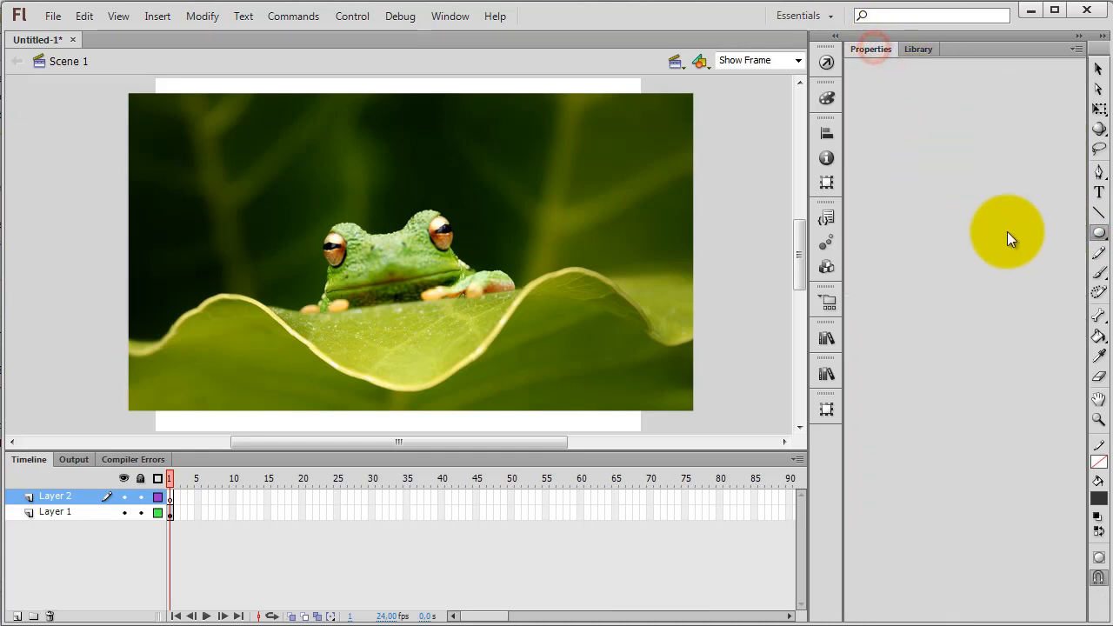
pyautogui.click(867, 49)
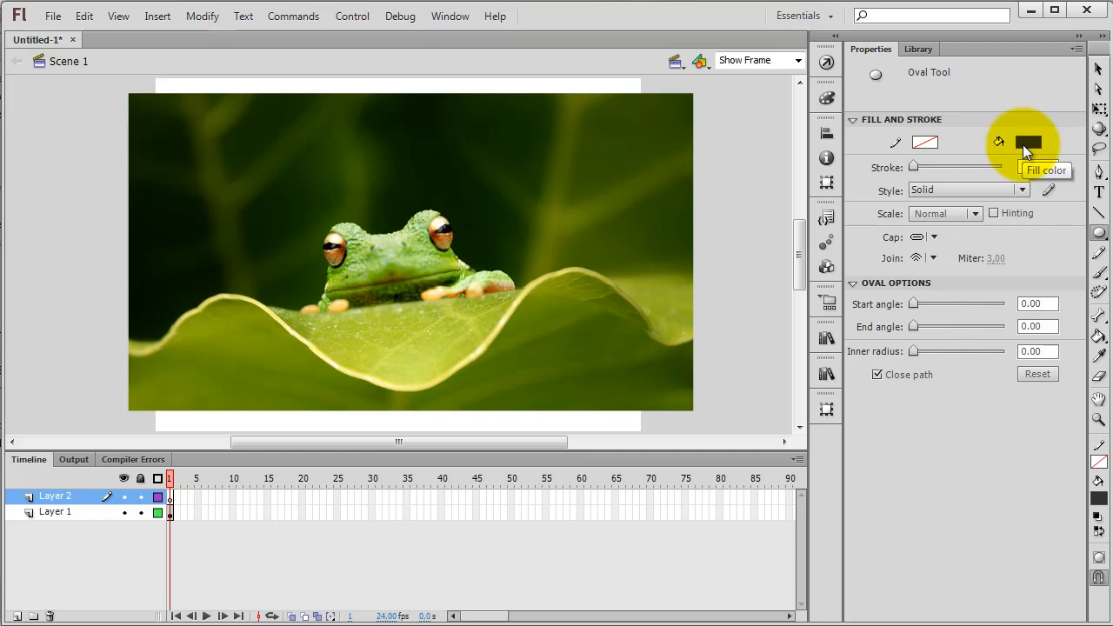
pyautogui.moveTo(319, 192); pyautogui.dragTo(482, 351)
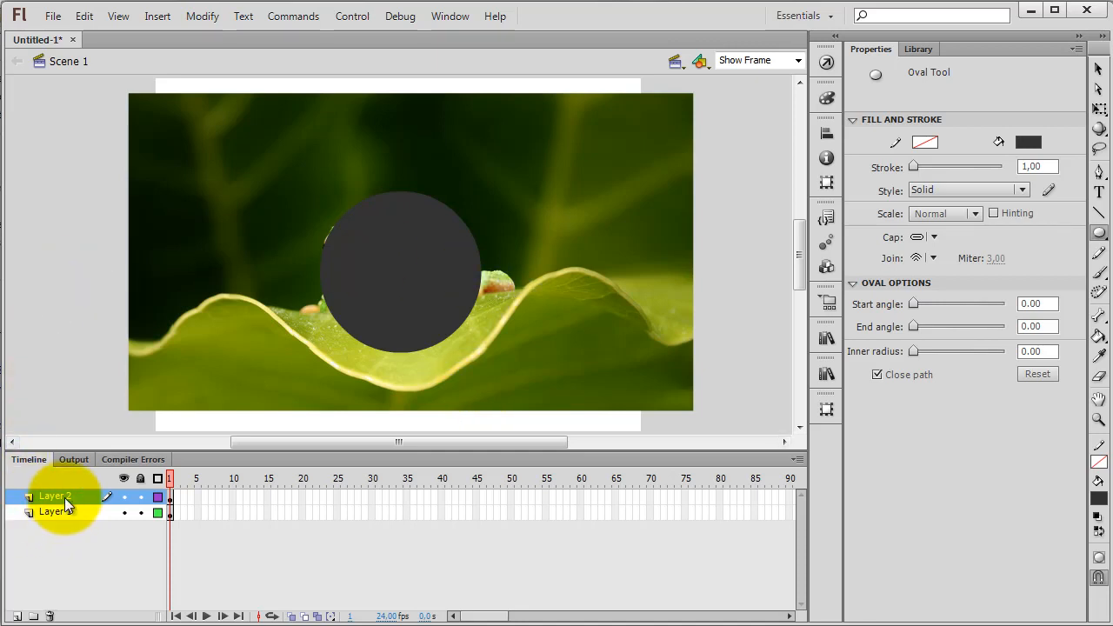
pyautogui.click(1098, 69)
pyautogui.click(390, 256)
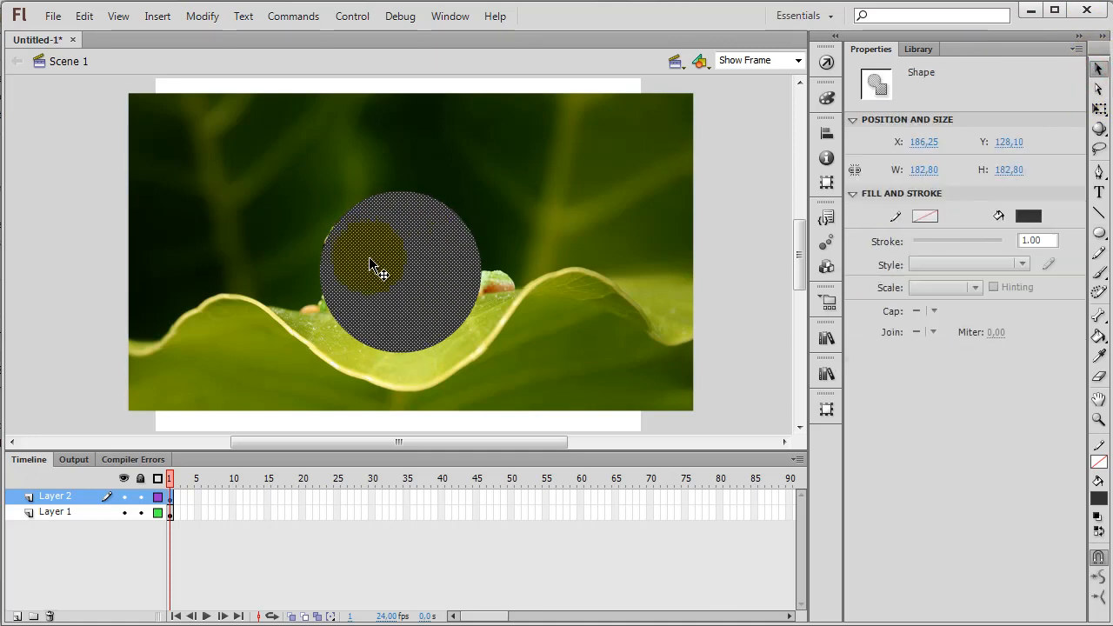
# Convert Layer 2, which holds the circle, into a mask for the frog image layer
pyautogui.doubleClick(69, 513)
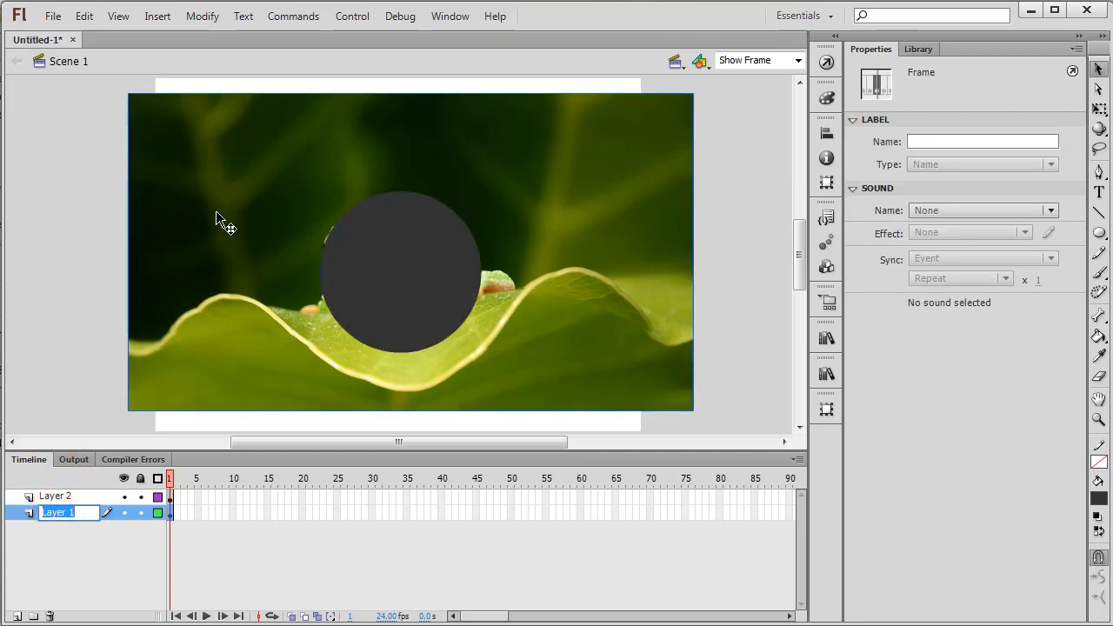
pyautogui.click(55, 496)
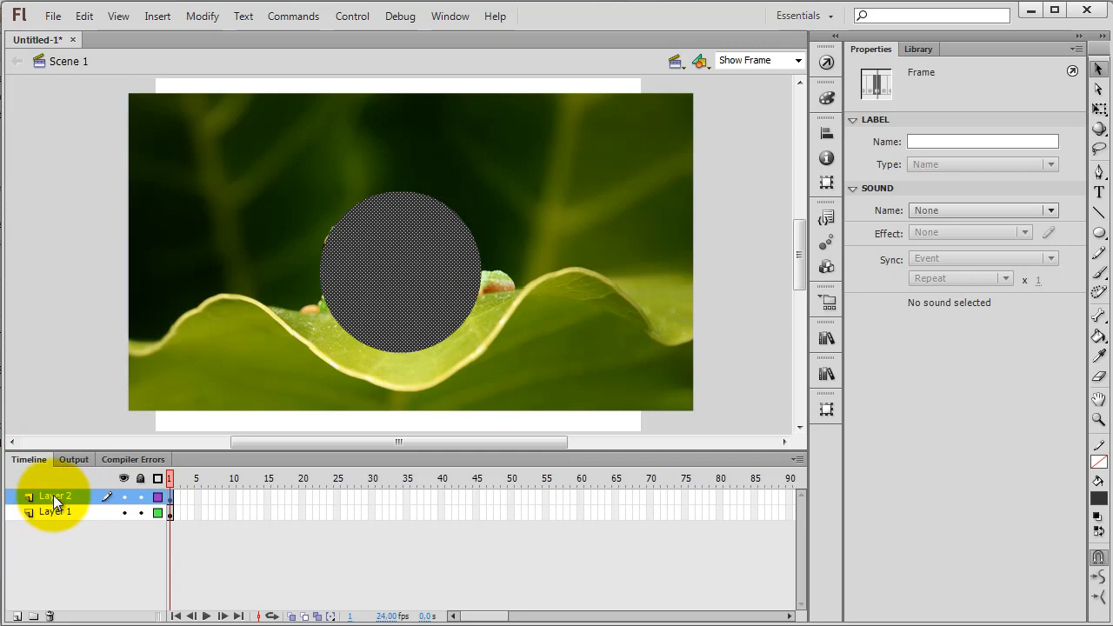
pyautogui.rightClick(53, 496)
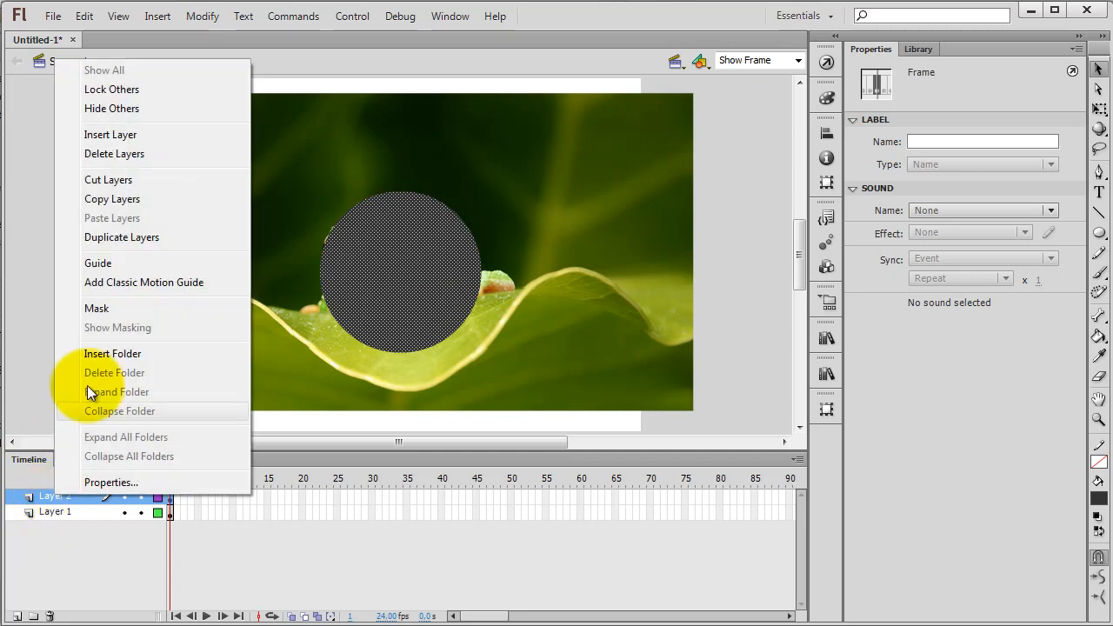
pyautogui.click(102, 311)
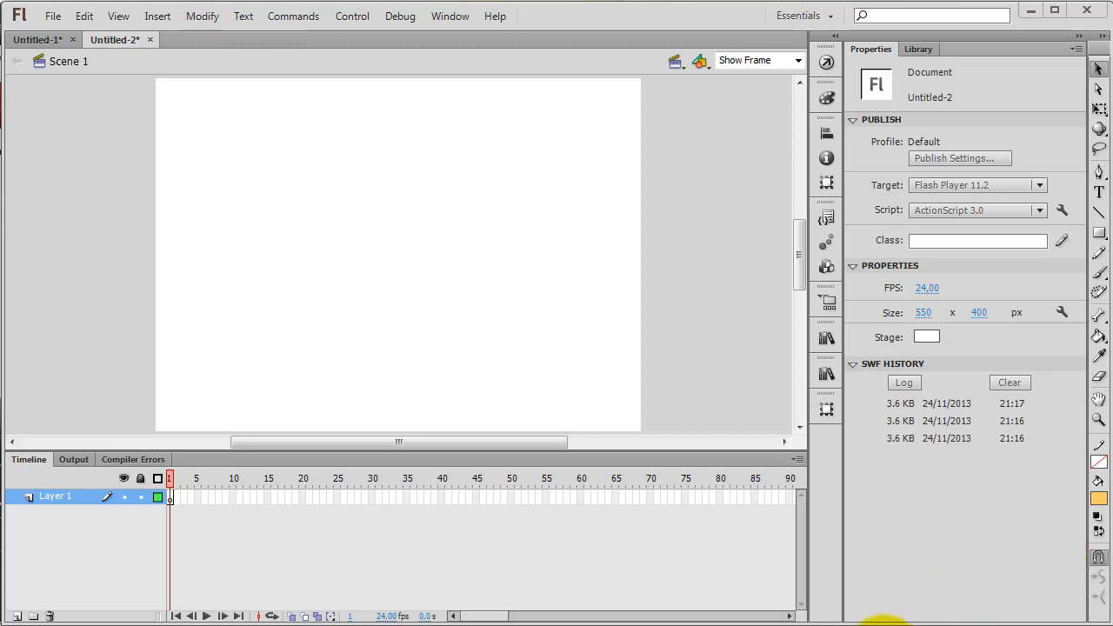
# Preview the example movie with the shining text effect, and close the player
pyautogui.hotkey('ctrl', 'Return')
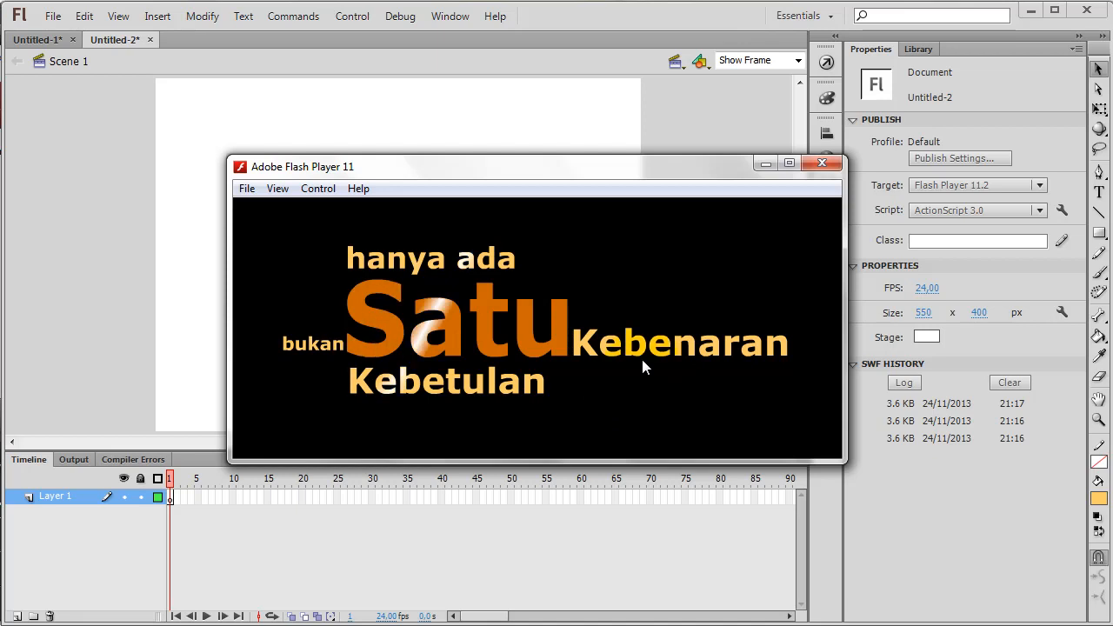
pyautogui.click(823, 167)
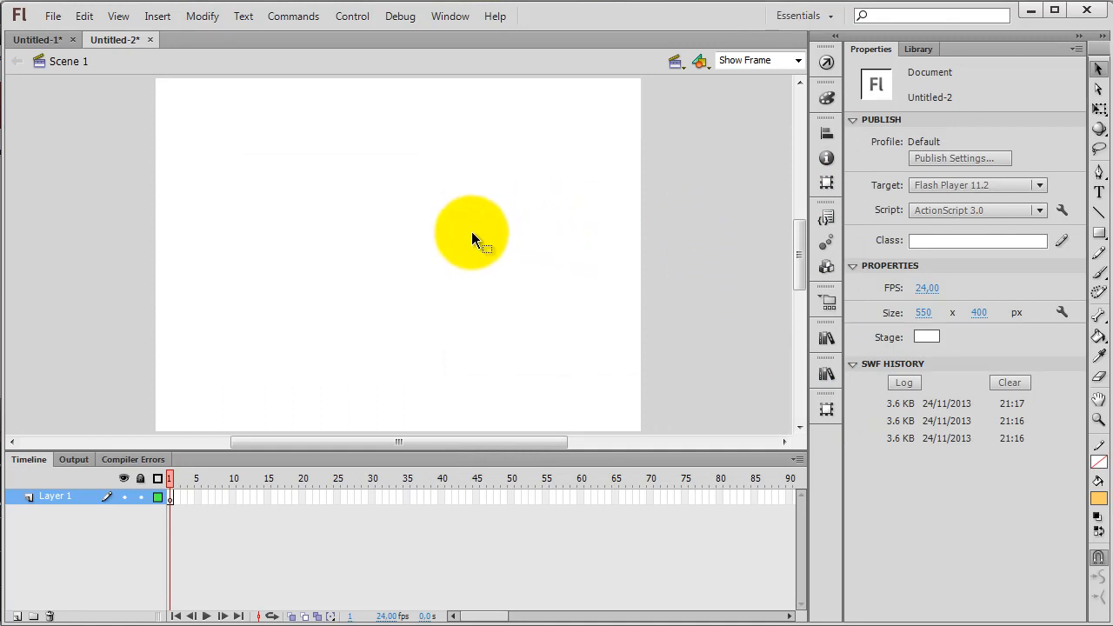
pyautogui.click(427, 210)
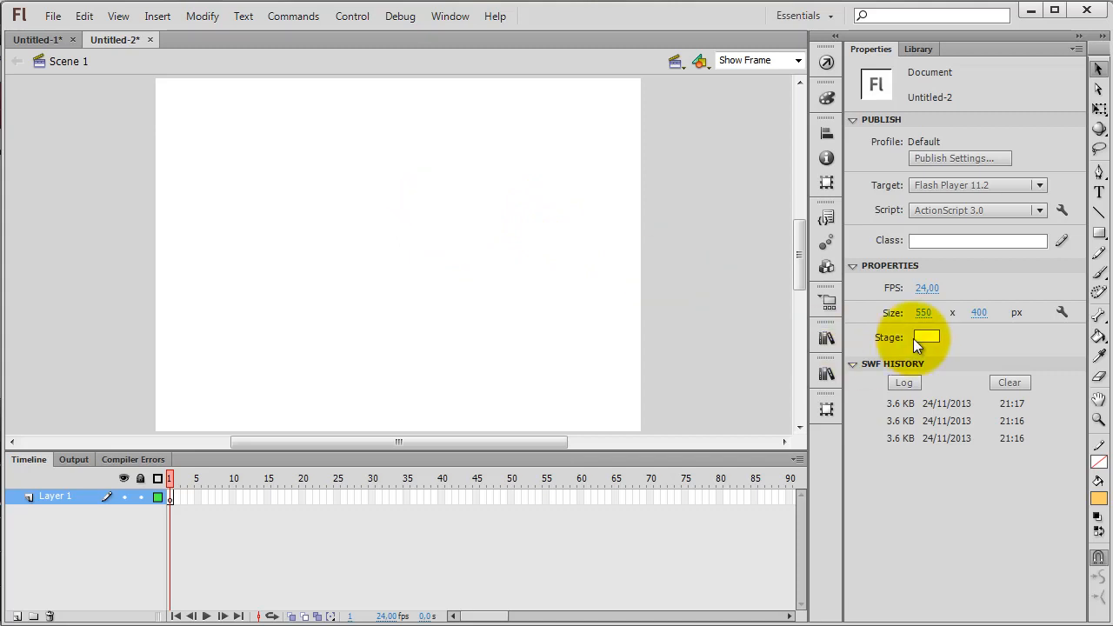
# Set the stage size of the Untitled-2 document to 700 x 300 px
pyautogui.click(923, 313)
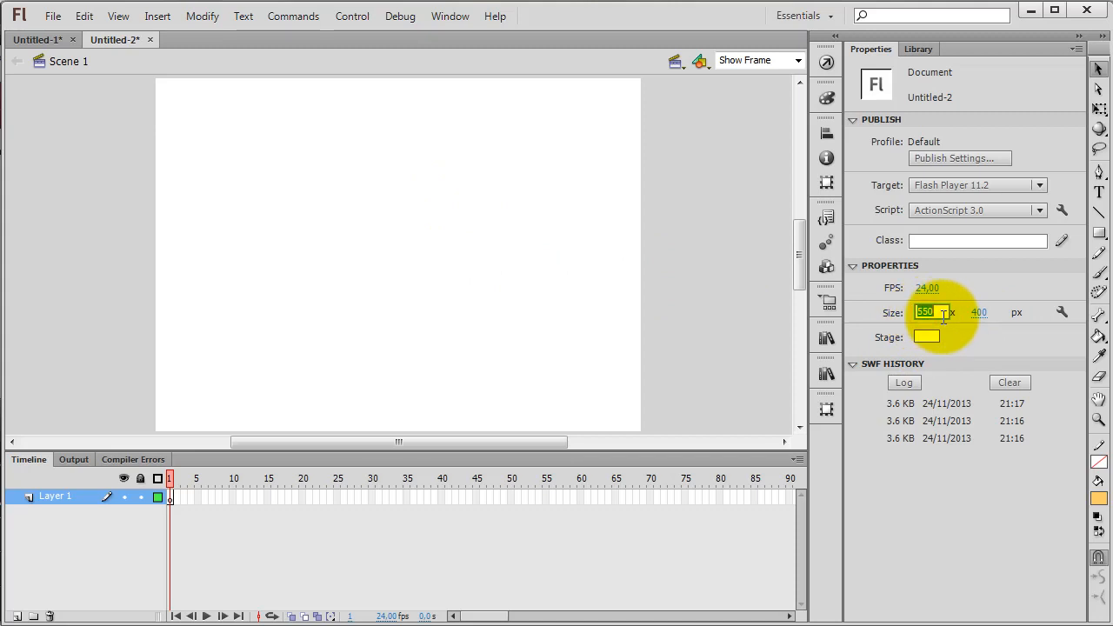
pyautogui.press('Tab')
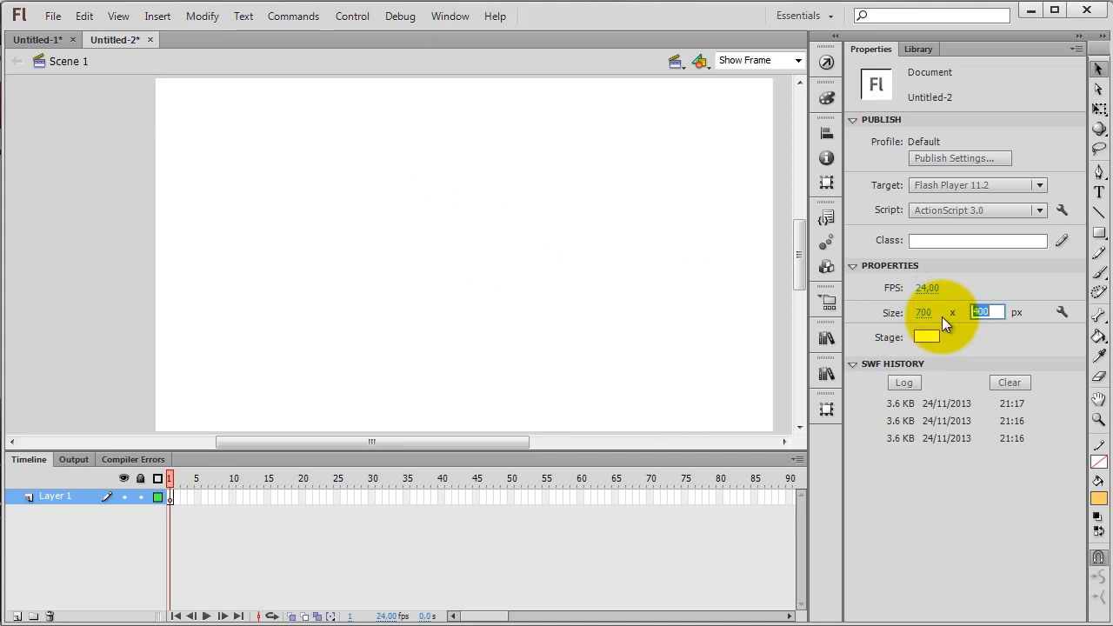
pyautogui.write('300')
pyautogui.press('Return')
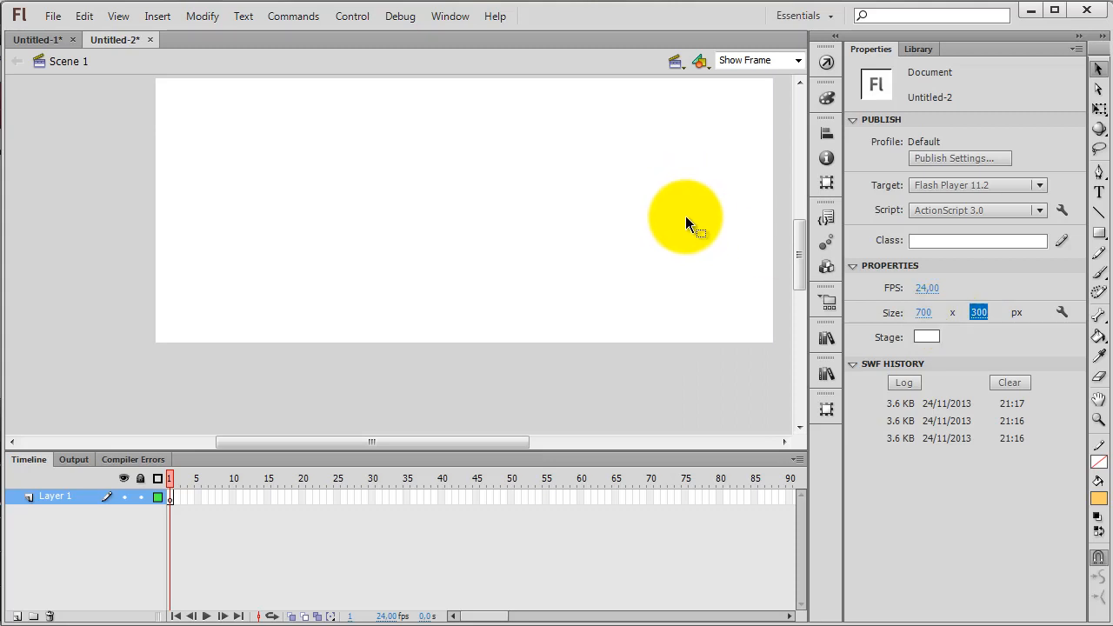
pyautogui.click(661, 179)
pyautogui.click(802, 240)
pyautogui.moveTo(802, 238); pyautogui.dragTo(802, 232)
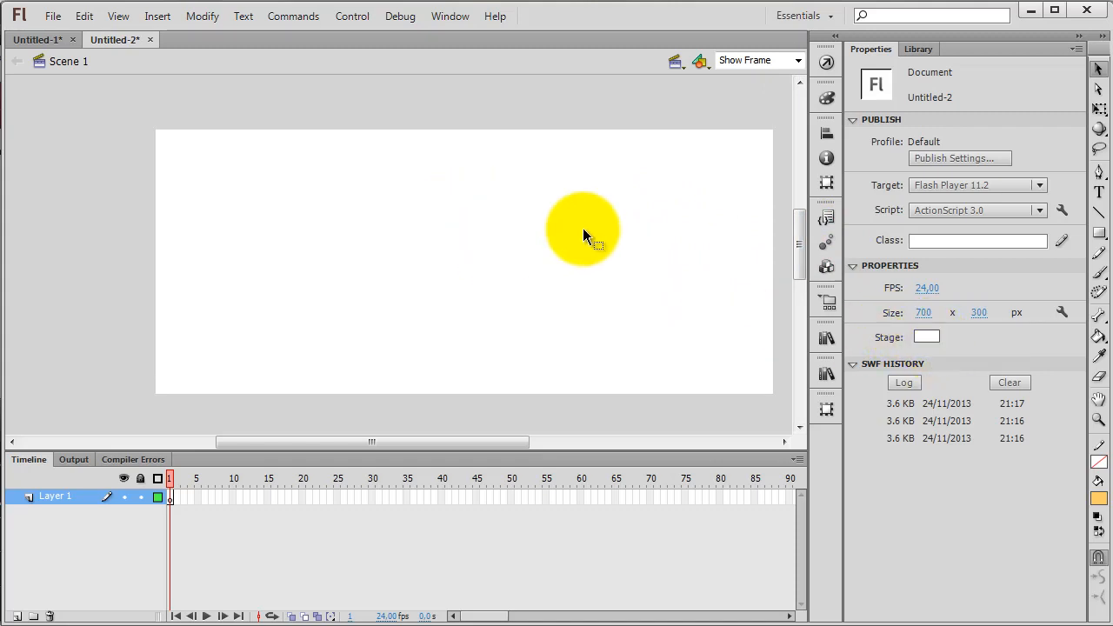
pyautogui.moveTo(463, 440); pyautogui.dragTo(475, 441)
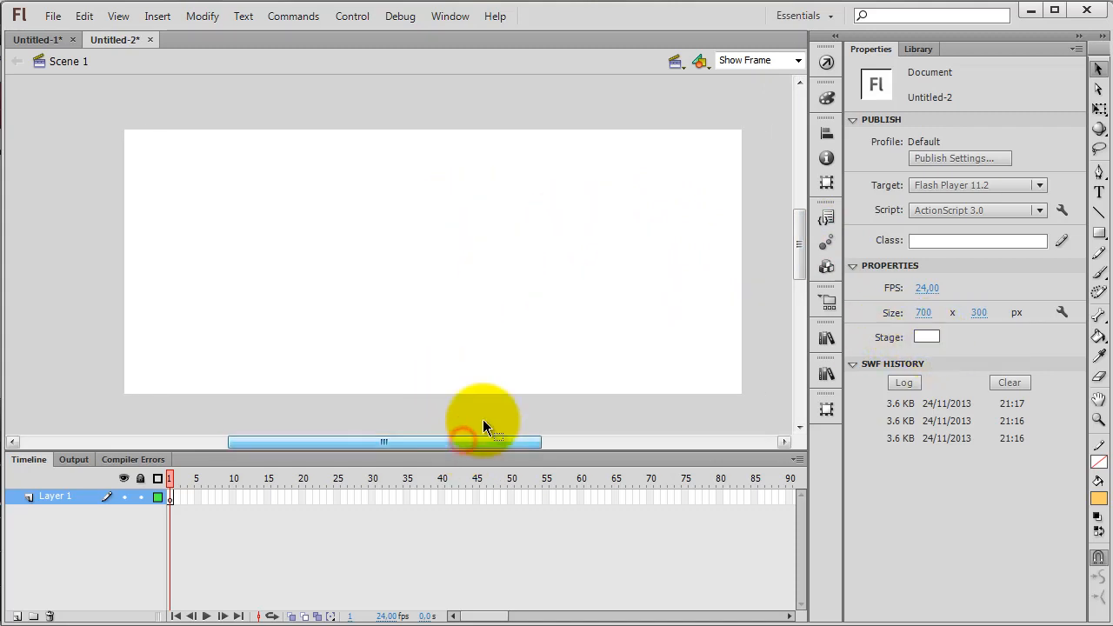
# Set the stage background colour to black (#000000)
pyautogui.click(927, 338)
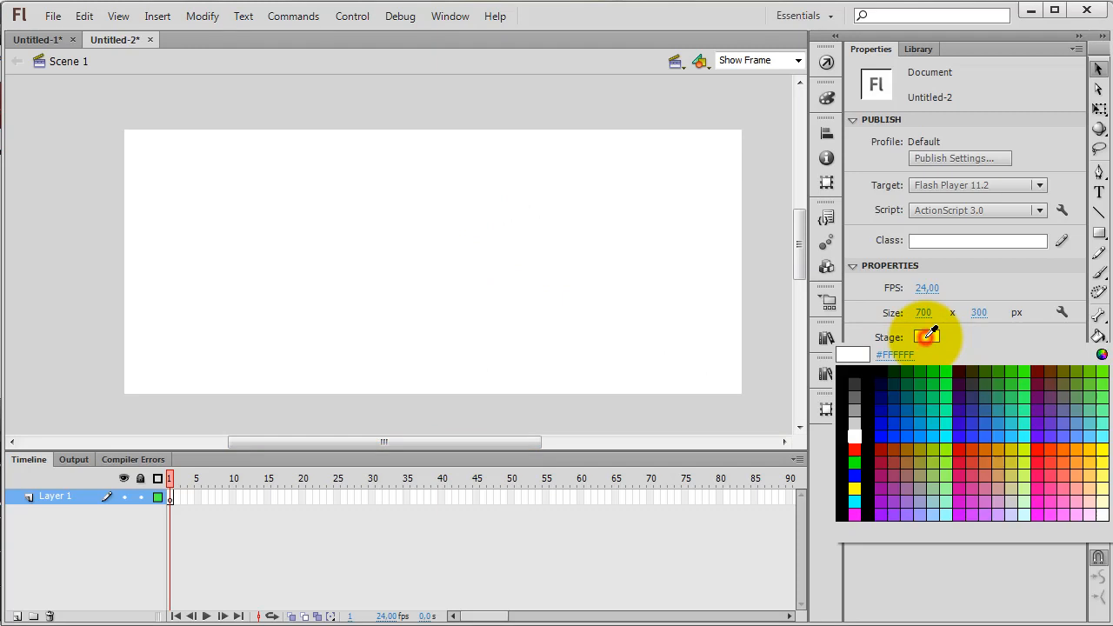
pyautogui.click(848, 374)
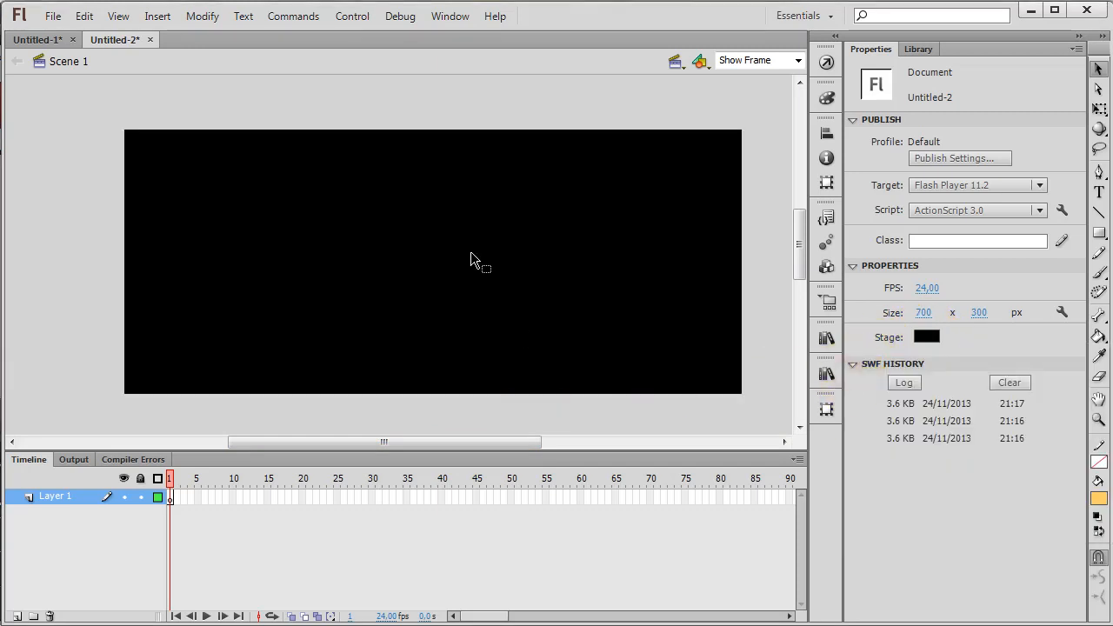
pyautogui.click(863, 311)
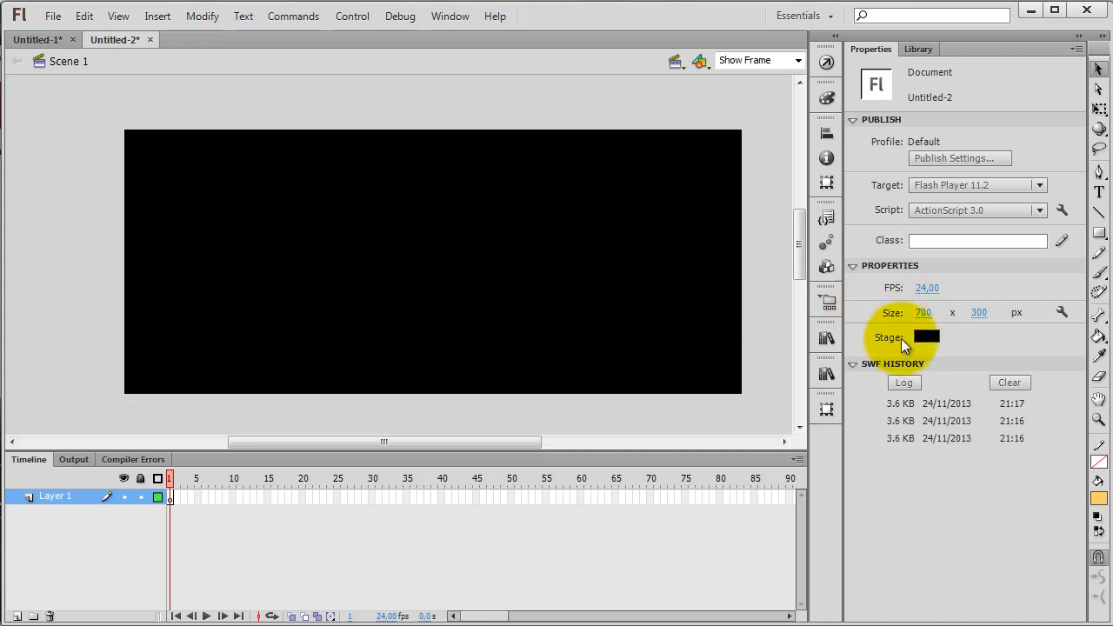
pyautogui.click(927, 338)
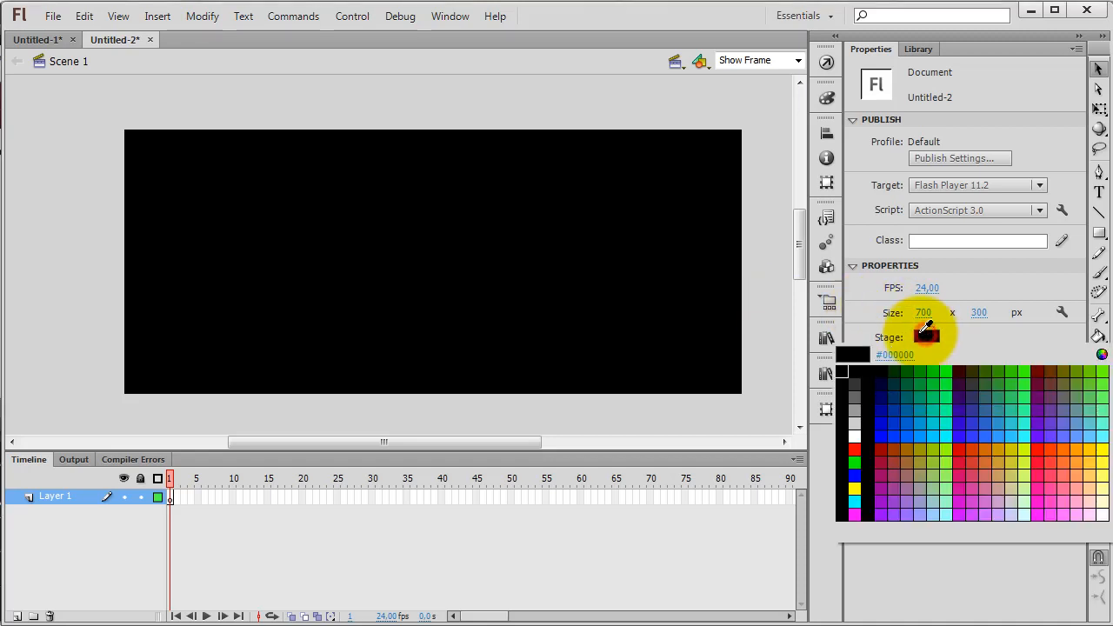
pyautogui.click(840, 374)
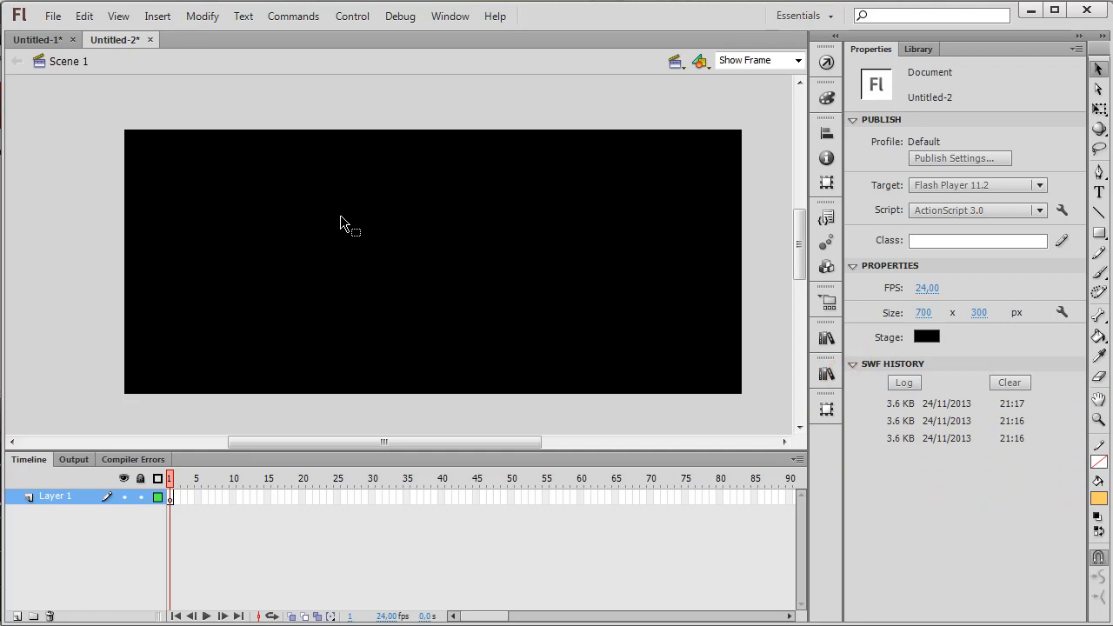
pyautogui.moveTo(416, 444); pyautogui.dragTo(423, 408)
pyautogui.click(436, 300)
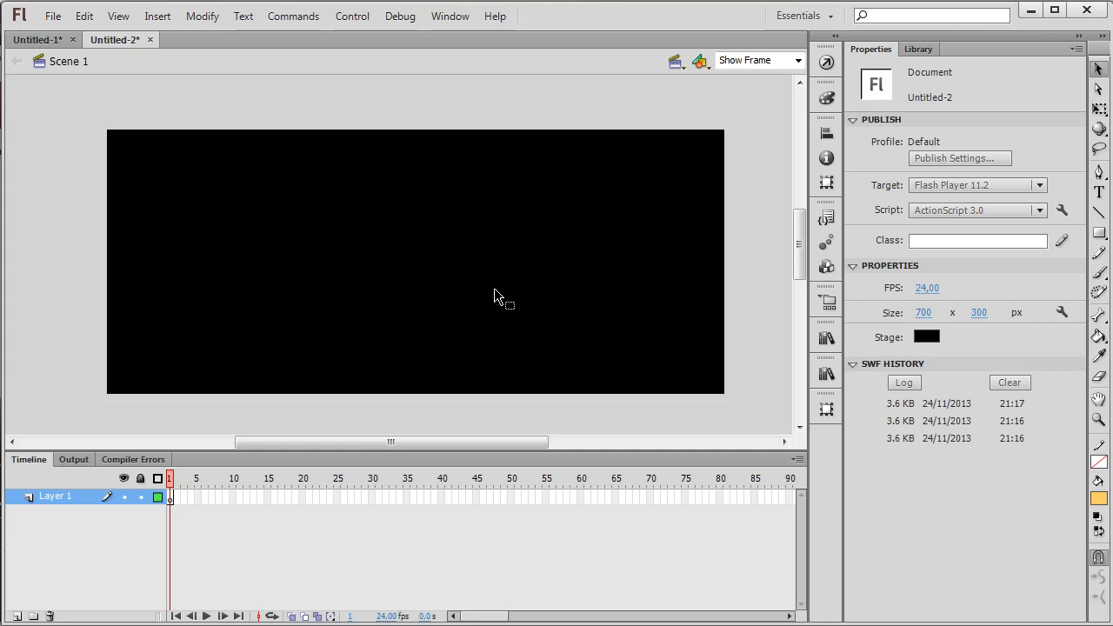
# Add the static text "hanya ada" in white 11 pt Verdana Bold near the upper-left part of the stage
pyautogui.click(1099, 193)
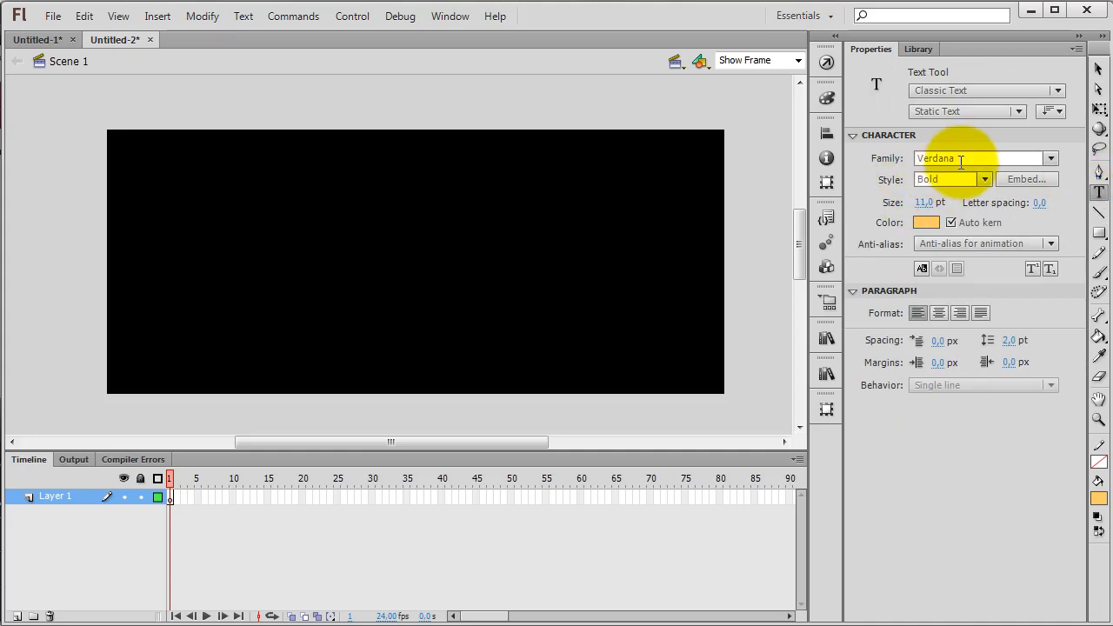
pyautogui.click(961, 160)
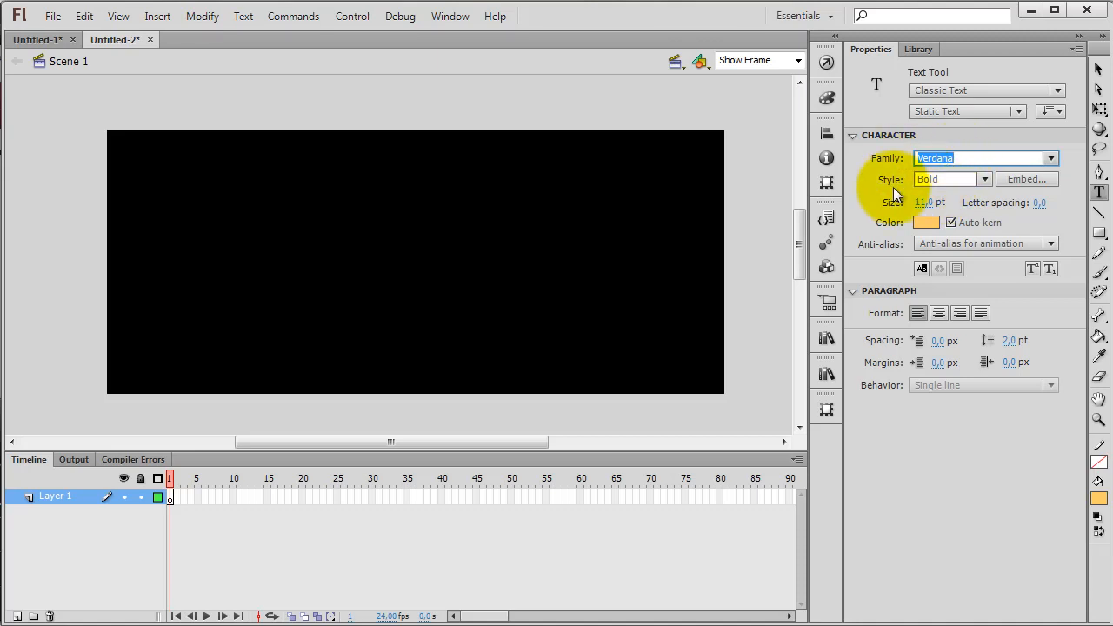
pyautogui.click(204, 202)
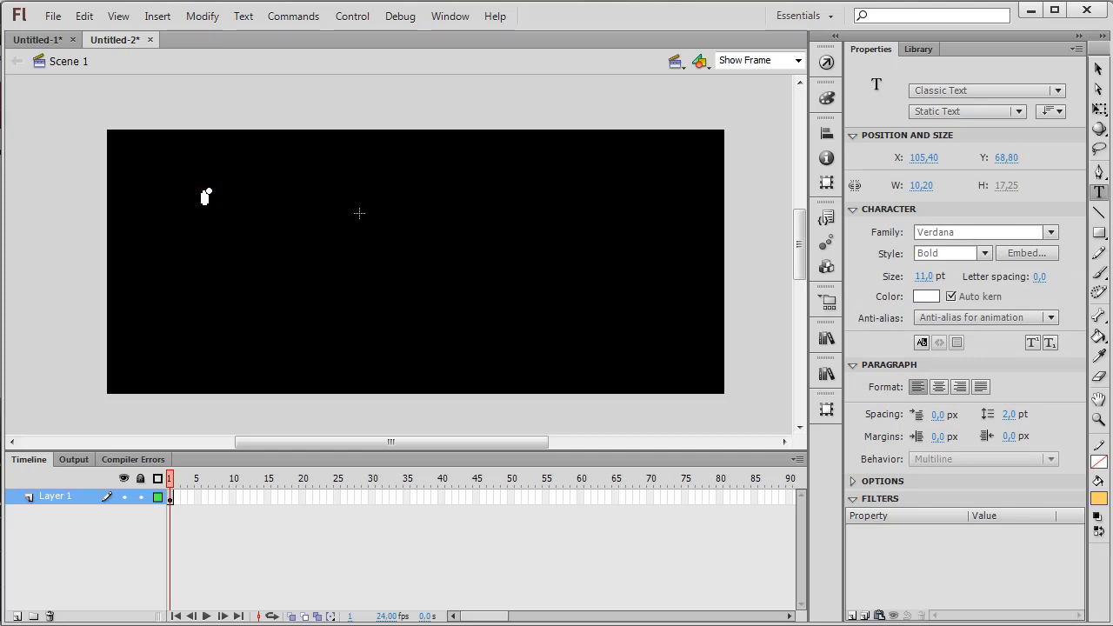
pyautogui.write('hanya ada')
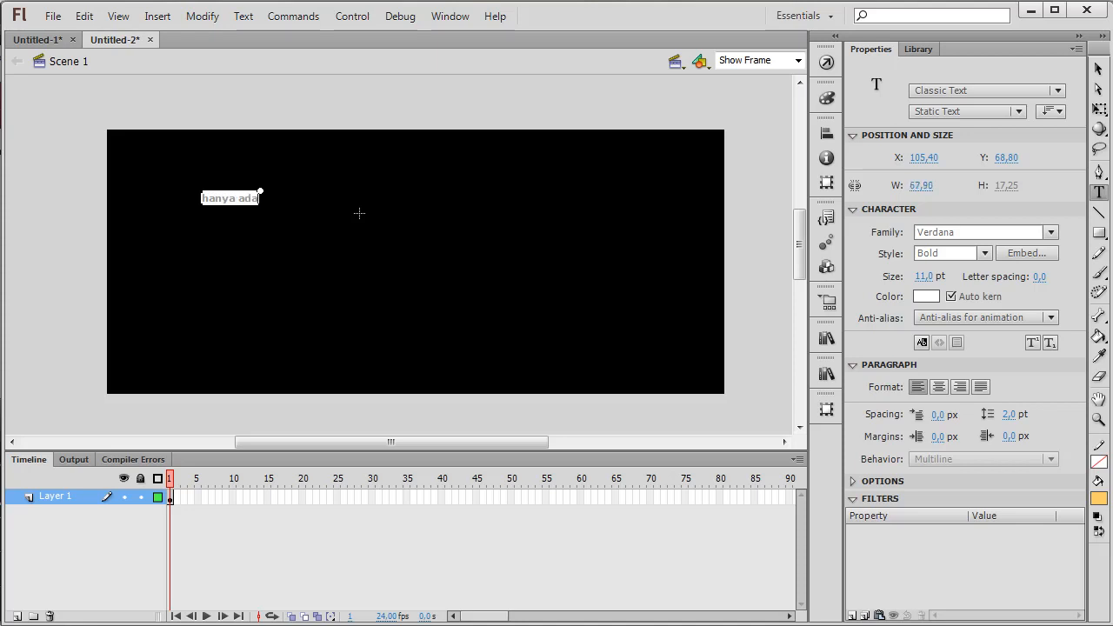
# Duplicate the "hanya ada" text three times, spreading the copies diagonally down towards the middle of the stage
pyautogui.click(1098, 68)
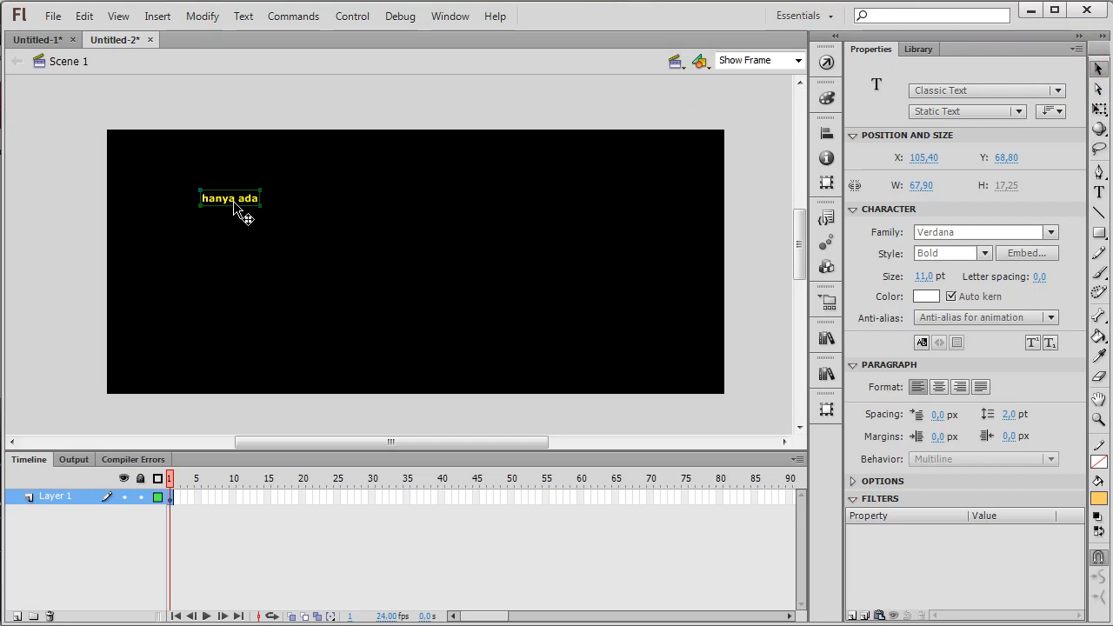
pyautogui.moveTo(233, 201); pyautogui.dragTo(258, 230)
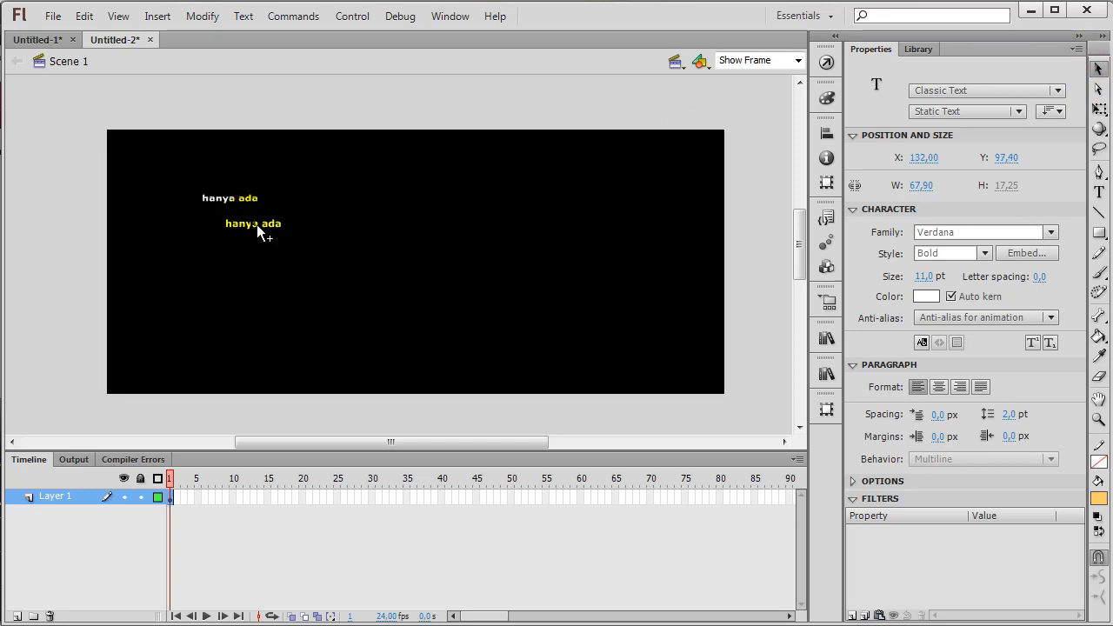
pyautogui.moveTo(258, 224); pyautogui.dragTo(229, 186)
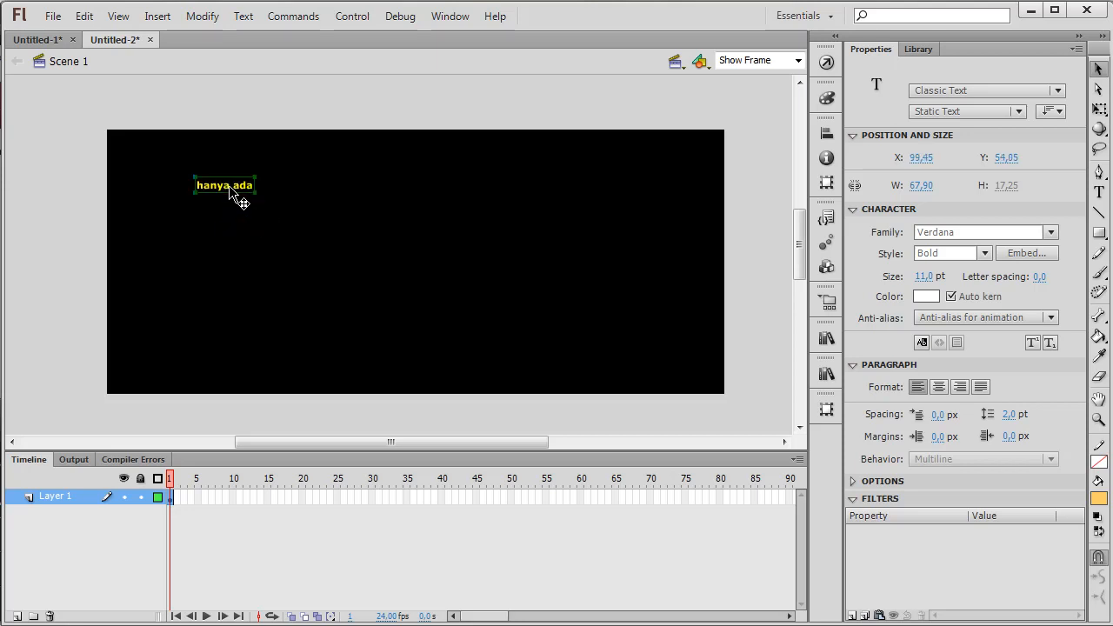
pyautogui.moveTo(228, 184); pyautogui.dragTo(239, 223)
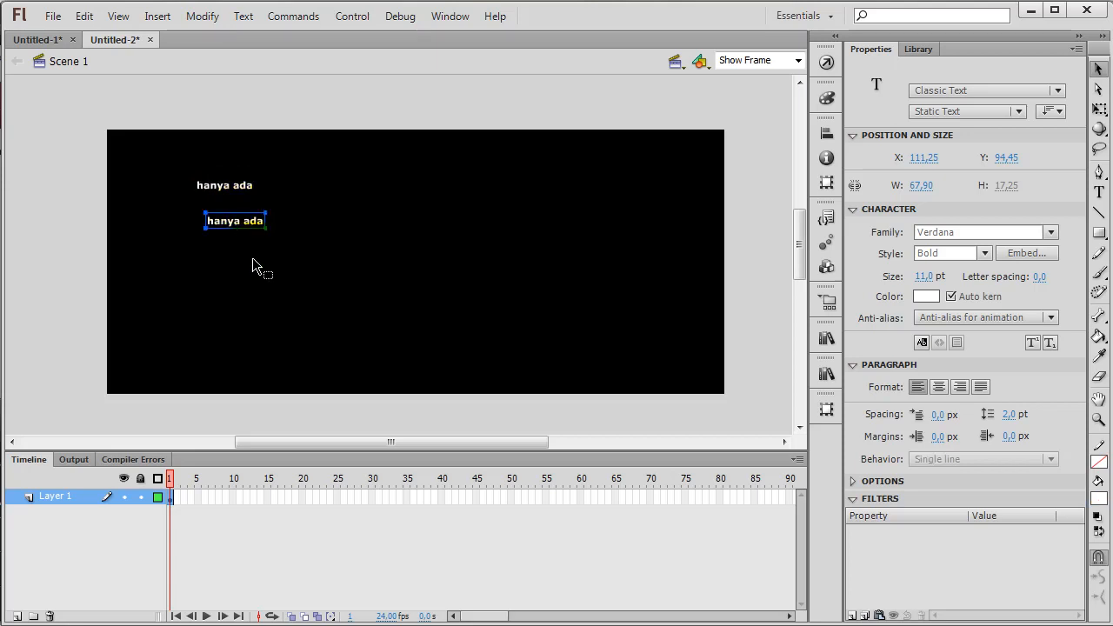
pyautogui.moveTo(242, 223); pyautogui.dragTo(421, 313)
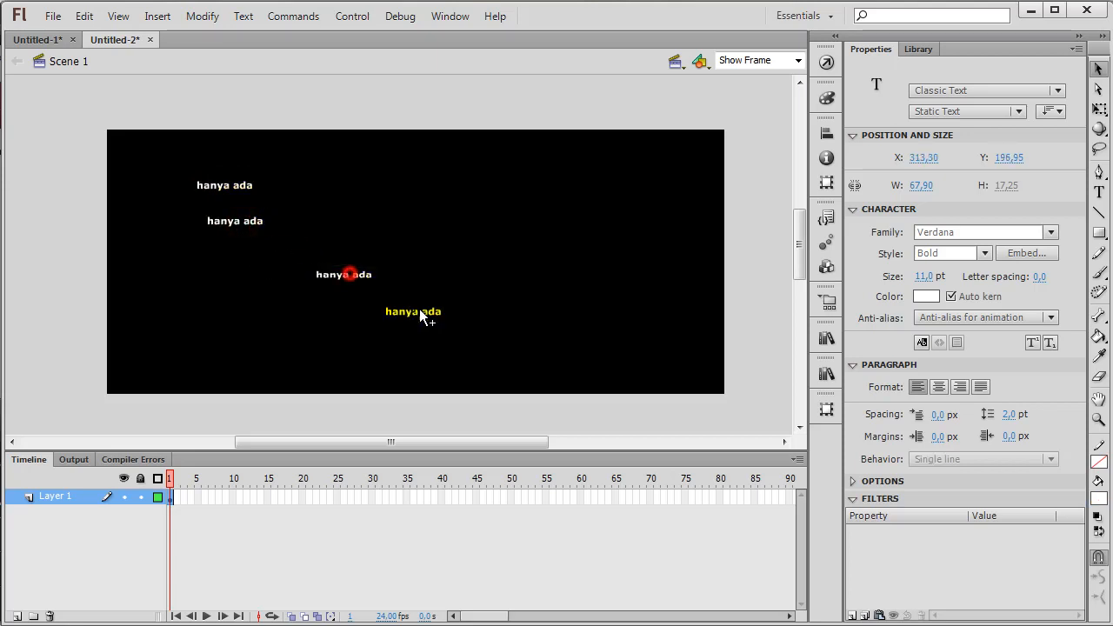
# Replace the text of the second "hanya ada" block with "Satu"
pyautogui.doubleClick(231, 223)
pyautogui.moveTo(266, 218); pyautogui.dragTo(190, 220)
pyautogui.press('BackSpace')
pyautogui.write('Satu')
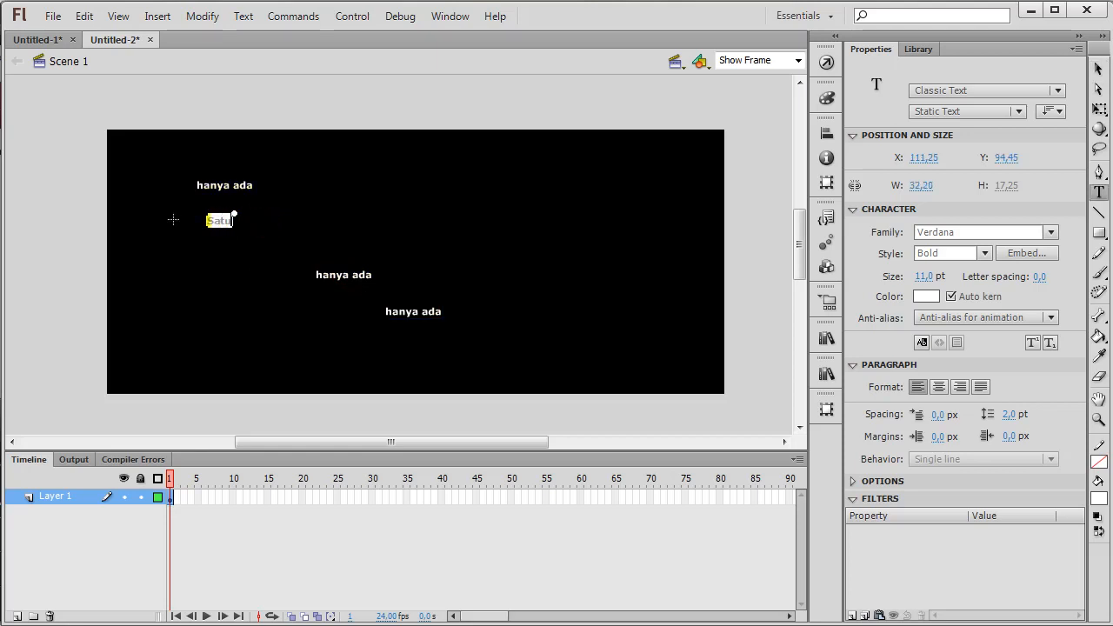
# Change the two remaining copies of "hanya ada" to "Kebenaran" and, for the lowest one, "bukan"
pyautogui.click(334, 277)
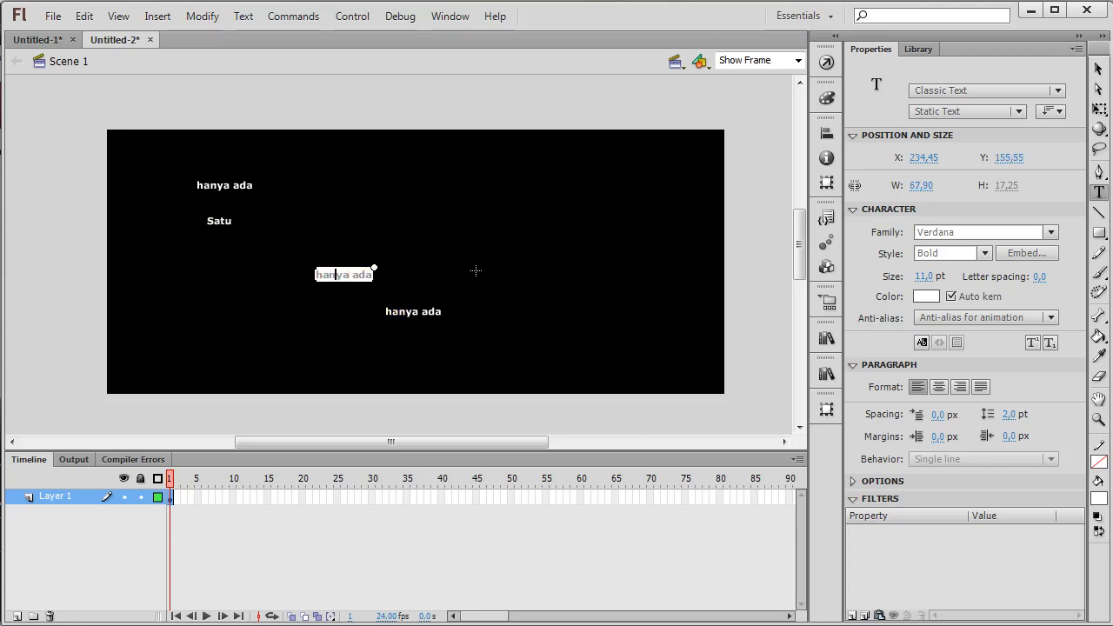
pyautogui.hotkey('ctrl', 'a')
pyautogui.write('Kebenaran')
pyautogui.click(401, 318)
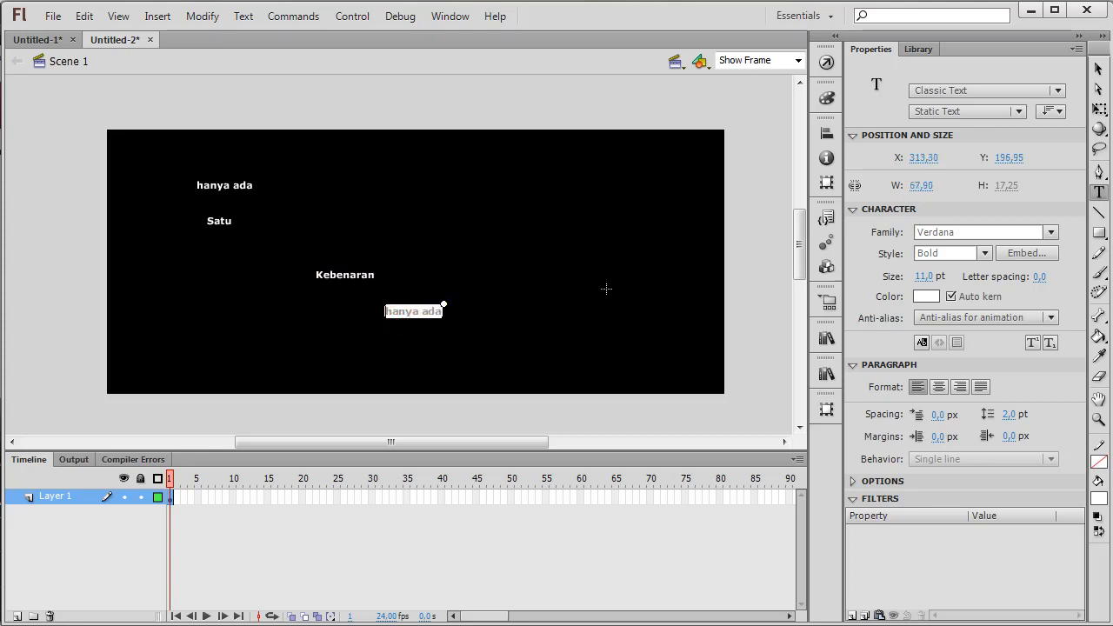
pyautogui.hotkey('ctrl', 'a')
pyautogui.write('bukan')
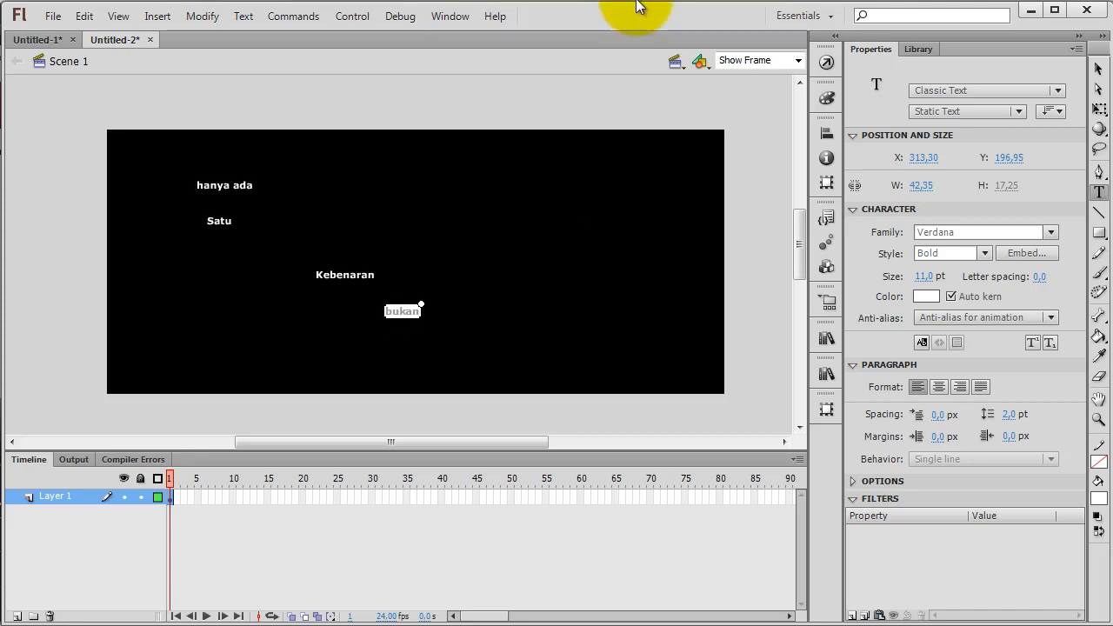
# Duplicate the "bukan" text just beside it and change the copy's text to "Kebetulan"
pyautogui.click(1099, 69)
pyautogui.moveTo(402, 309); pyautogui.dragTo(458, 321)
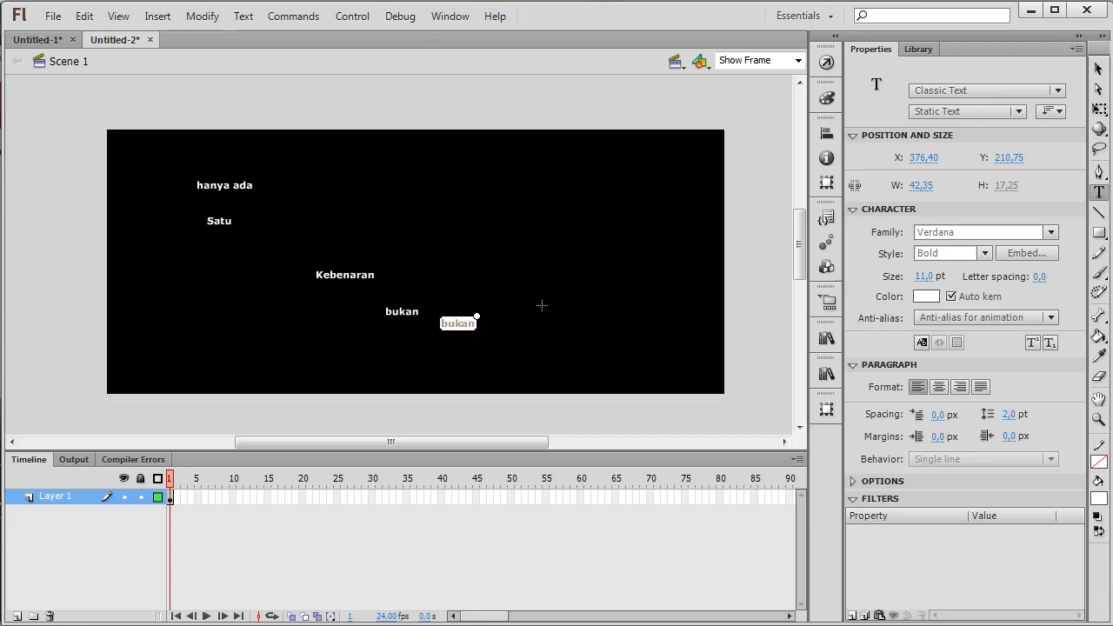
pyautogui.press('BackSpace')
pyautogui.press('BackSpace')
pyautogui.press('BackSpace')
pyautogui.press('BackSpace')
pyautogui.press('BackSpace')
pyautogui.write('Kebetulan')
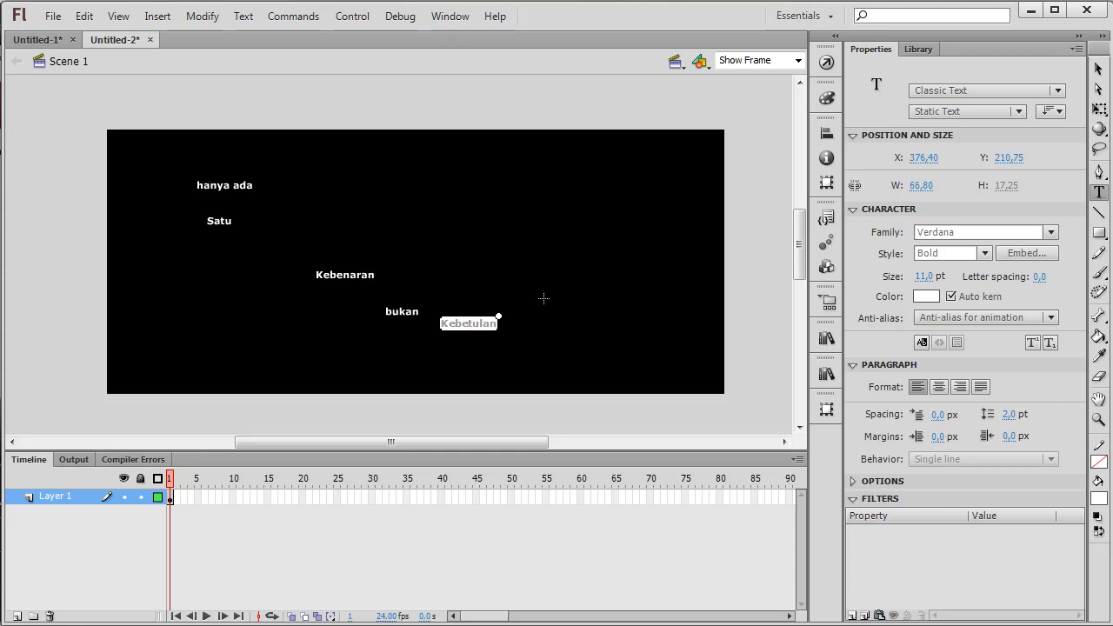
# Move "Satu" near the stage centre, enlarge it to about 276 px wide with Free Transform, and place "Kebenaran" below it
pyautogui.click(1098, 70)
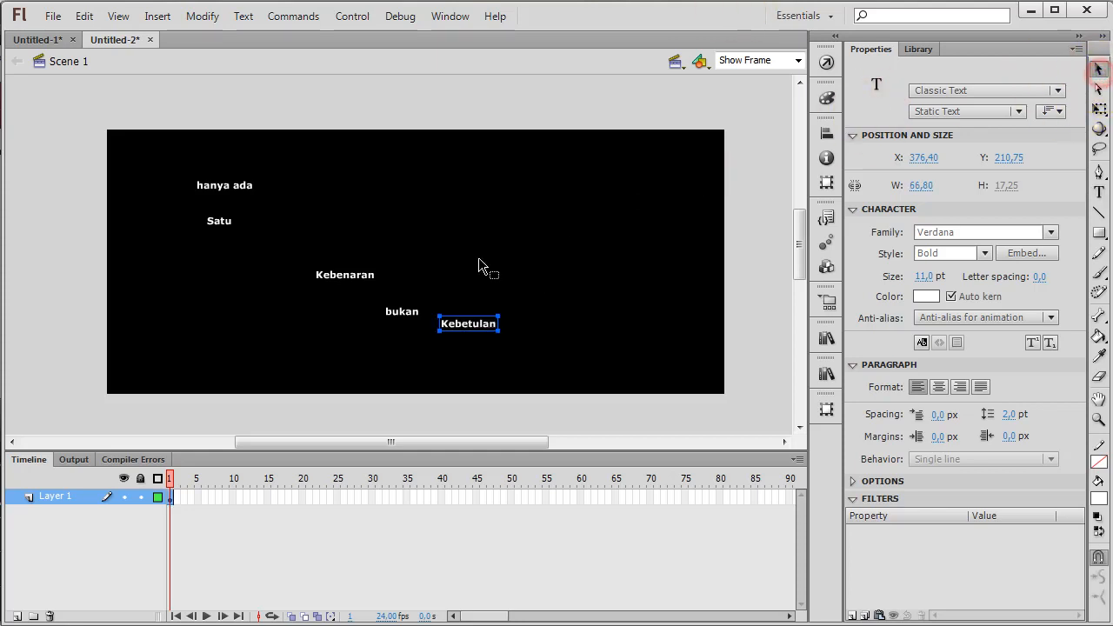
pyautogui.moveTo(223, 227); pyautogui.dragTo(534, 154)
pyautogui.press('q')
pyautogui.moveTo(383, 239); pyautogui.dragTo(389, 240)
pyautogui.moveTo(332, 277); pyautogui.dragTo(332, 311)
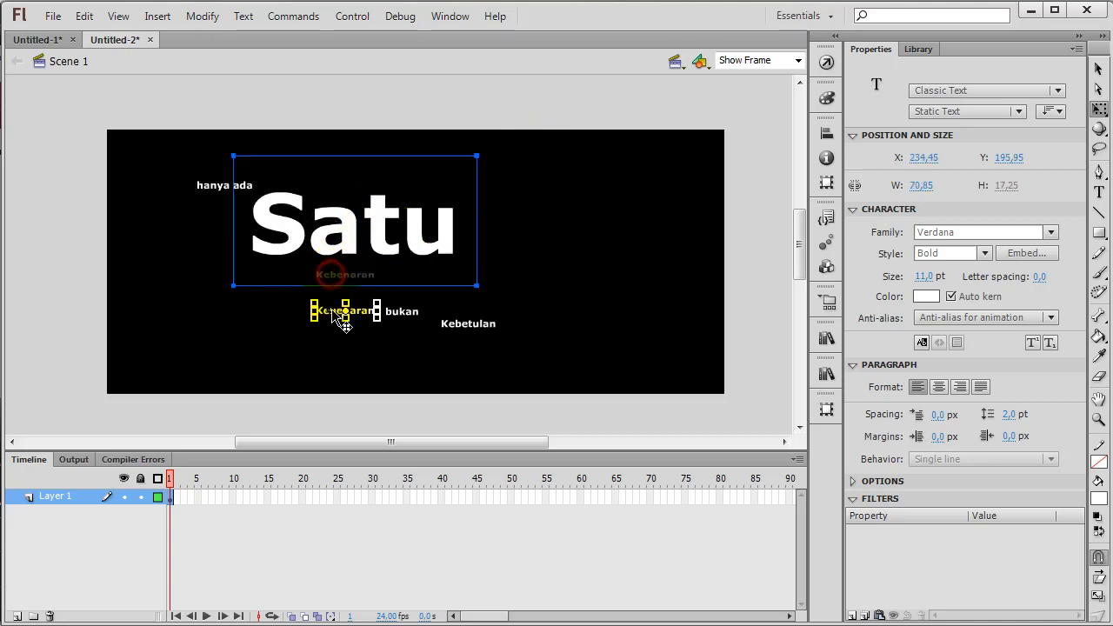
# Enlarge "hanya ada" to about 174 px wide above "Satu", and "Kebenaran" to about 362 px wide, placed to the right of "Satu"
pyautogui.click(213, 189)
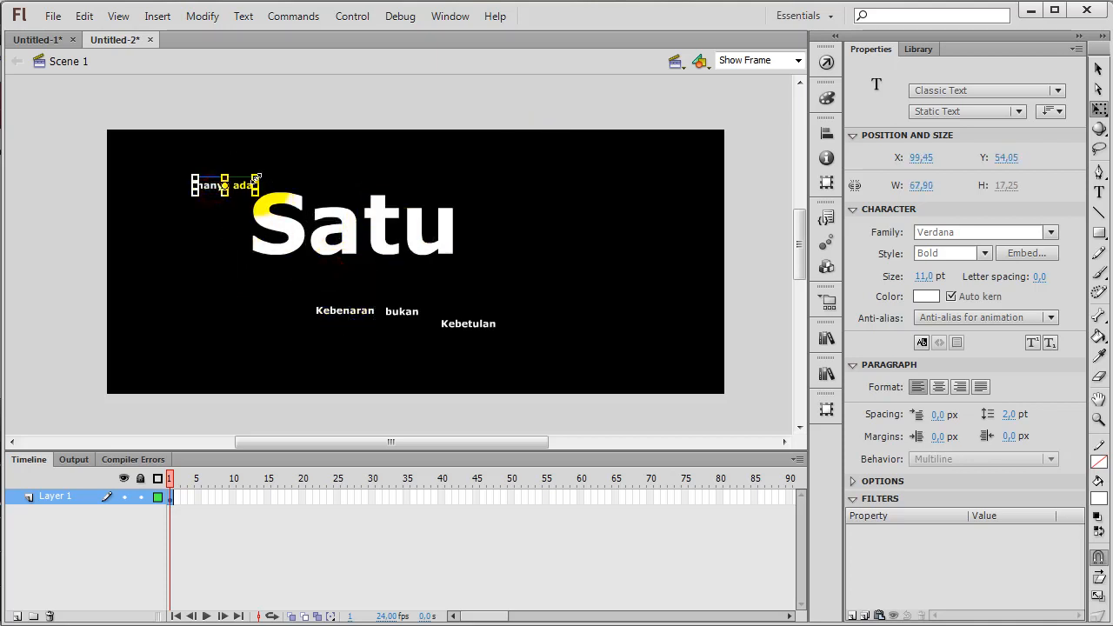
pyautogui.moveTo(261, 174); pyautogui.dragTo(368, 171)
pyautogui.click(326, 313)
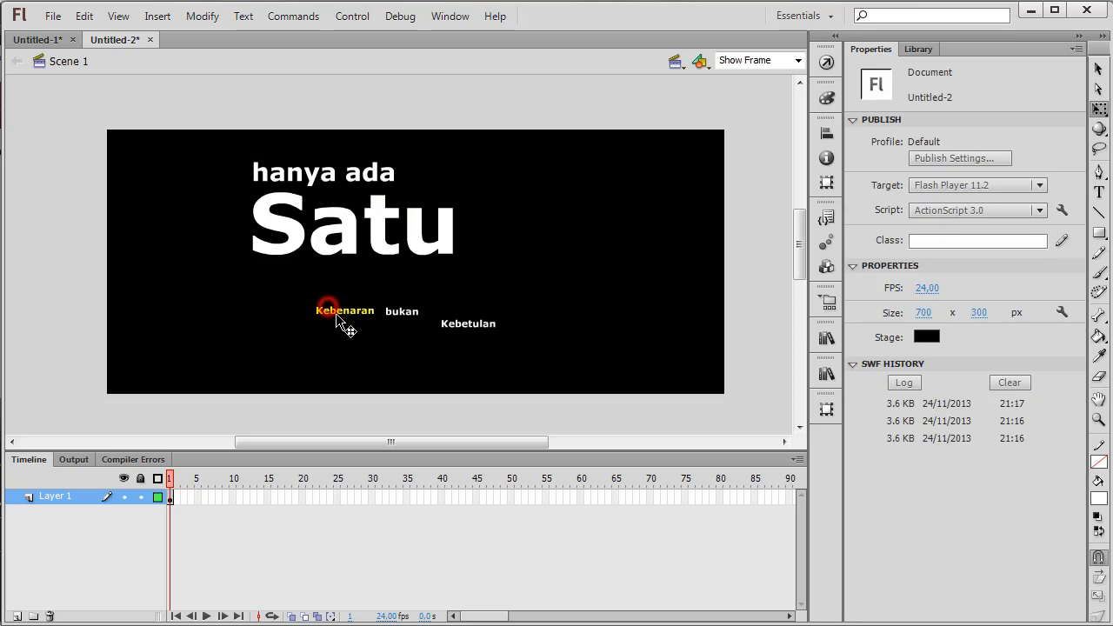
pyautogui.moveTo(379, 300); pyautogui.dragTo(505, 270)
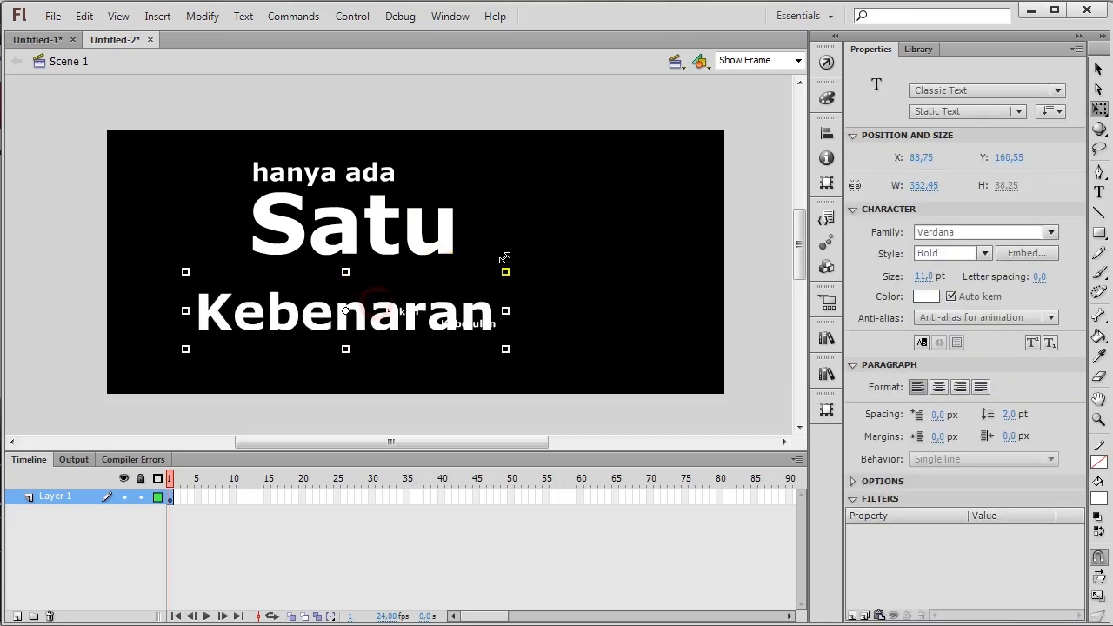
pyautogui.moveTo(321, 311); pyautogui.dragTo(588, 243)
# Enlarge "bukan" to about 121 px wide and arrange it directly to the left of "Satu"
pyautogui.moveTo(381, 251); pyautogui.dragTo(328, 271)
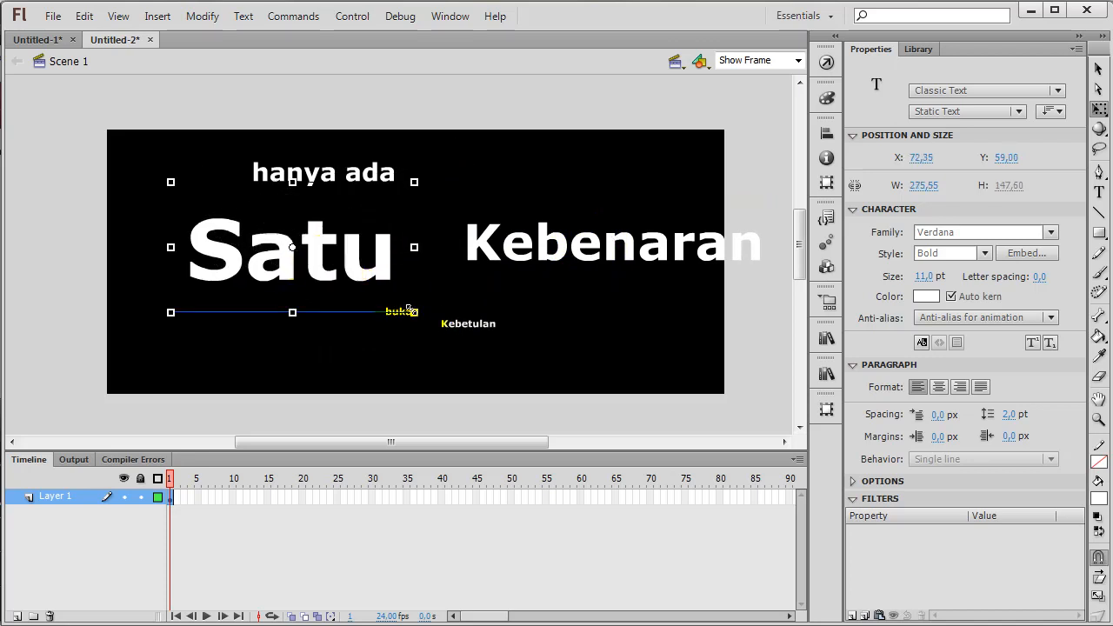
pyautogui.click(381, 344)
pyautogui.click(396, 313)
pyautogui.click(377, 342)
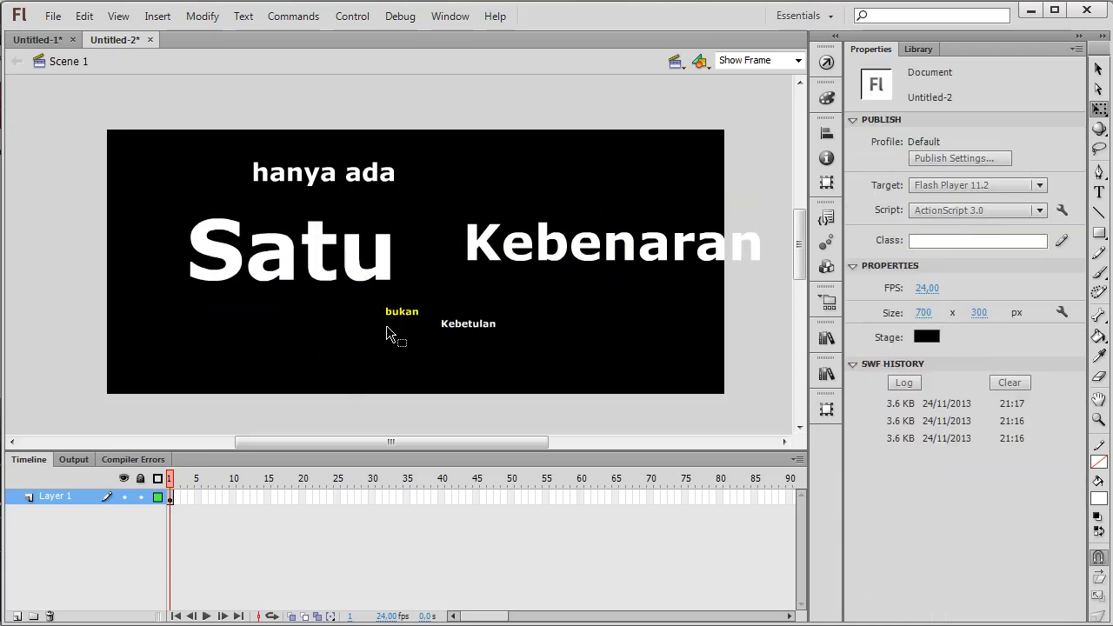
pyautogui.click(396, 315)
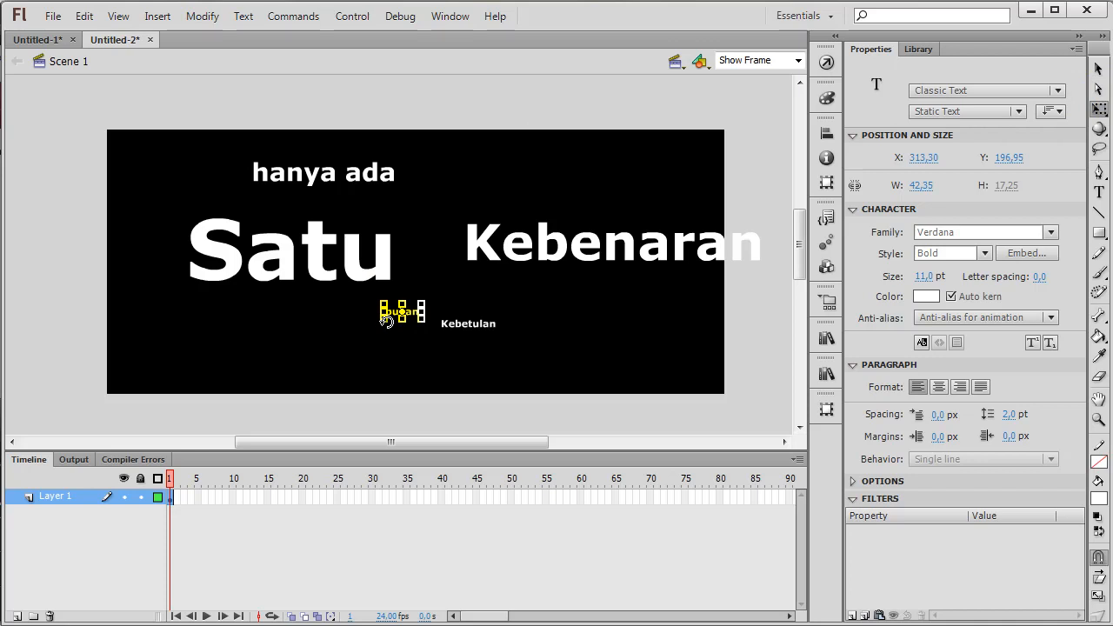
pyautogui.moveTo(381, 319); pyautogui.dragTo(148, 264)
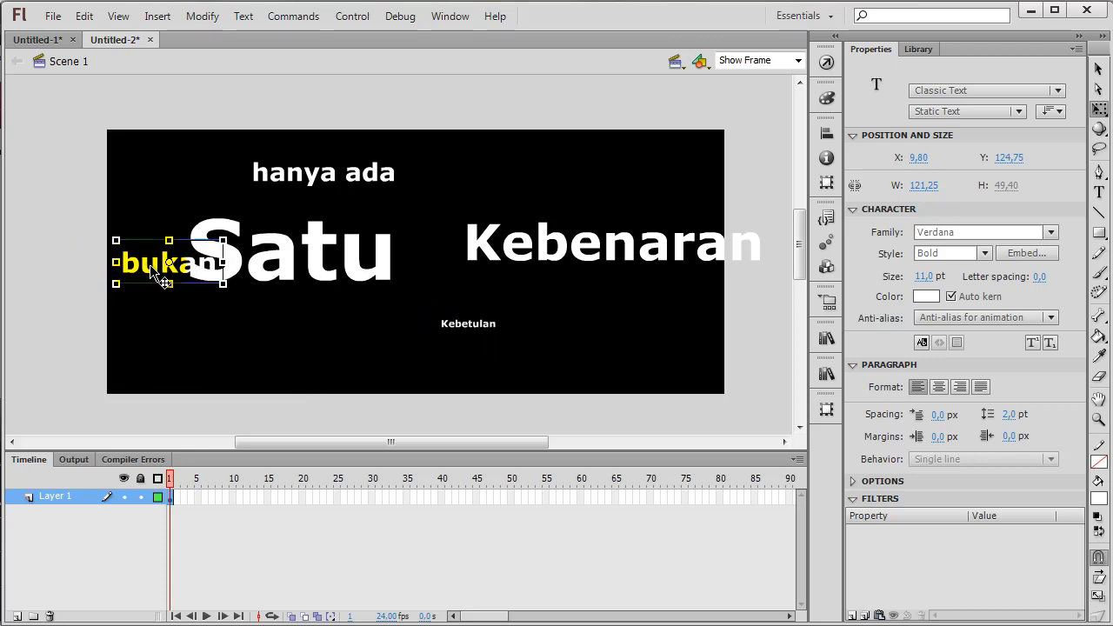
pyautogui.moveTo(266, 261); pyautogui.dragTo(298, 263)
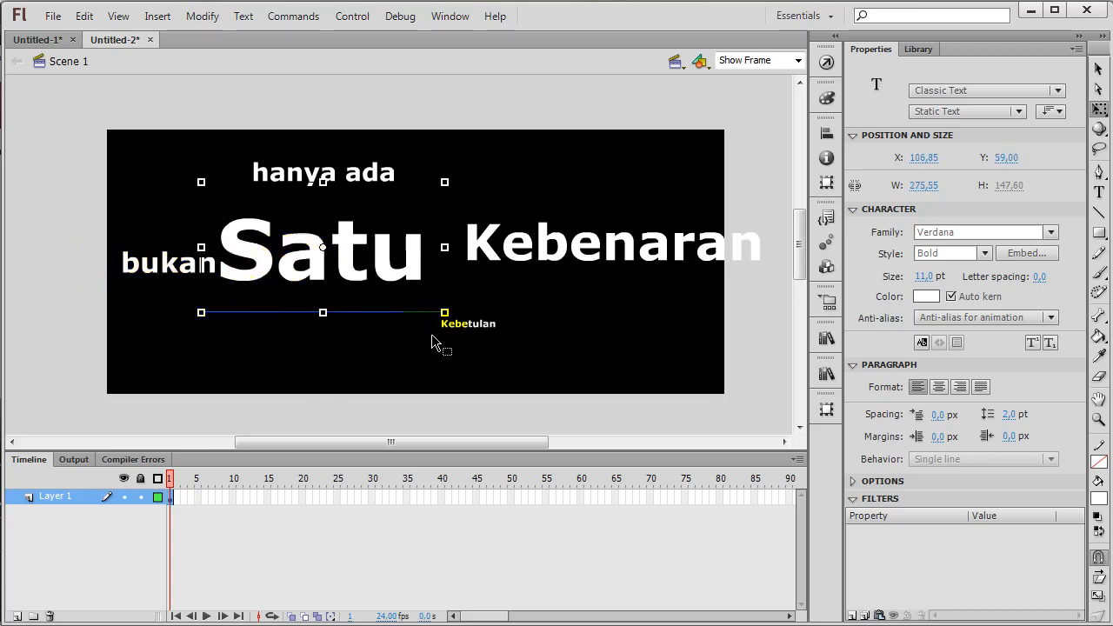
# Enlarge "Kebetulan" to about 327 px wide and place it directly beneath "Satu", aligned with its left edge
pyautogui.click(470, 327)
pyautogui.moveTo(440, 333); pyautogui.dragTo(323, 389)
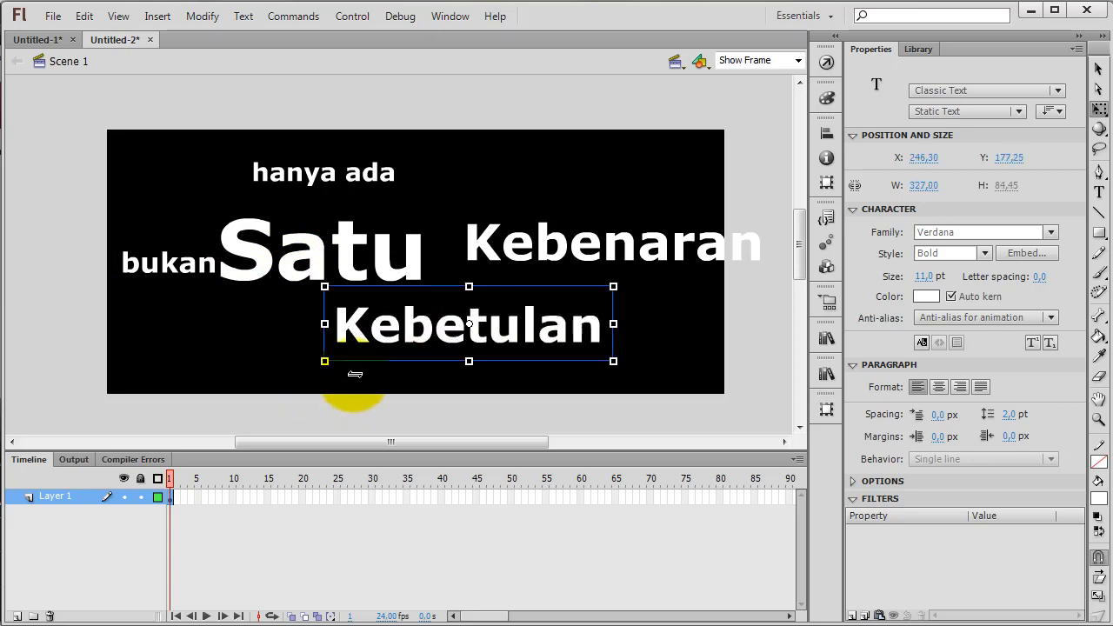
pyautogui.moveTo(454, 331); pyautogui.dragTo(335, 312)
# Move "Kebenaran" beside the right end of "Satu" and resize it to about 353 px wide to fit the stage
pyautogui.moveTo(522, 240); pyautogui.dragTo(487, 268)
pyautogui.click(594, 334)
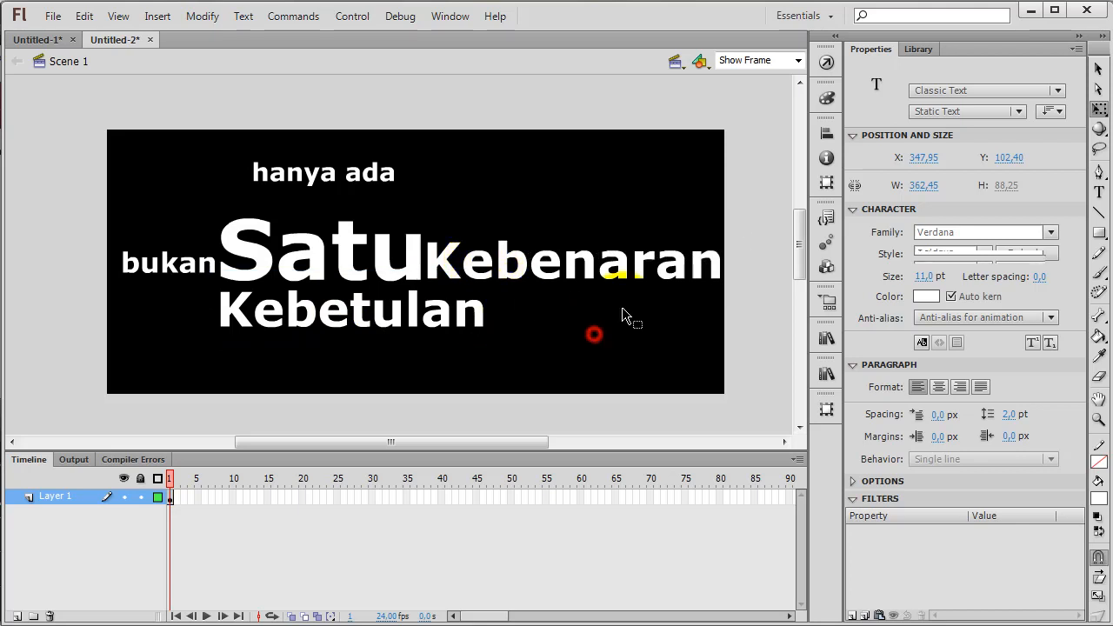
pyautogui.click(683, 274)
pyautogui.moveTo(739, 219); pyautogui.dragTo(734, 226)
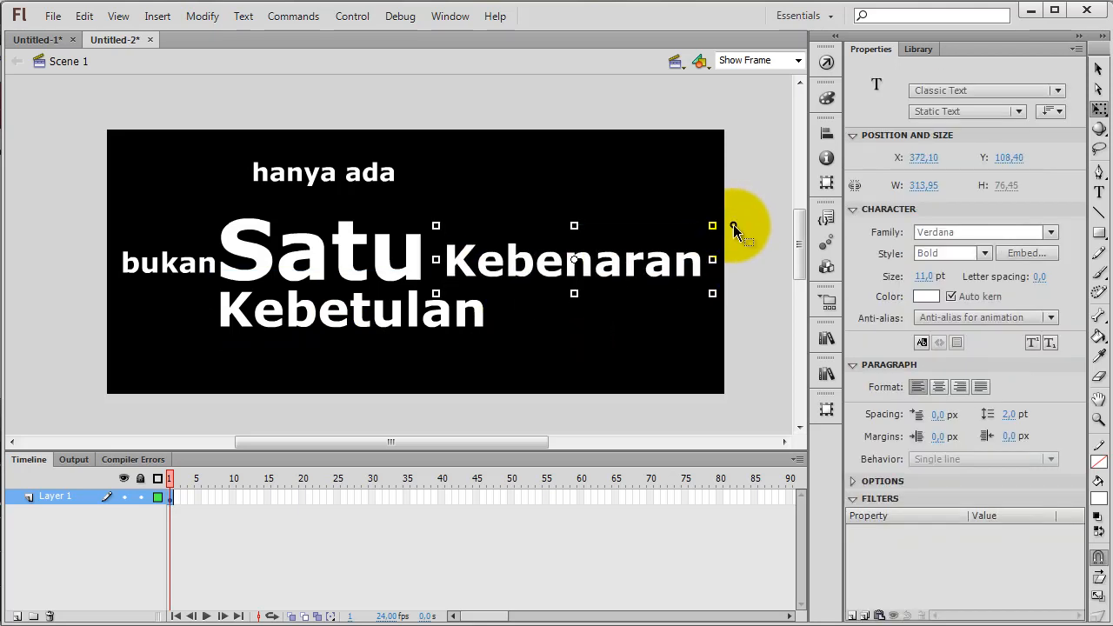
pyautogui.click(531, 329)
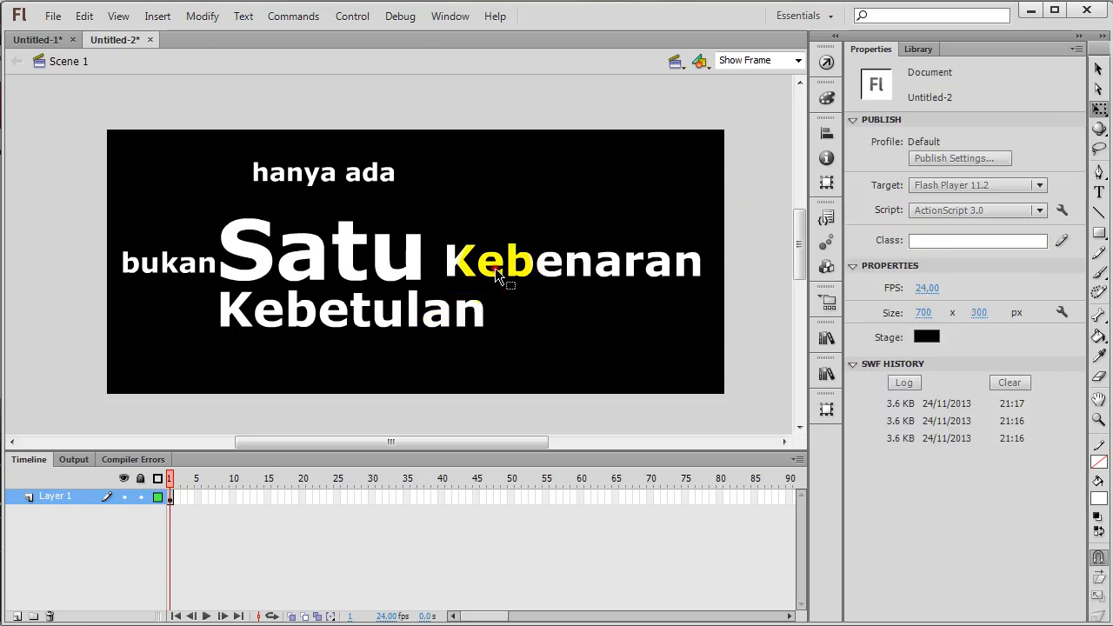
pyautogui.click(482, 270)
pyautogui.moveTo(493, 276); pyautogui.dragTo(479, 277)
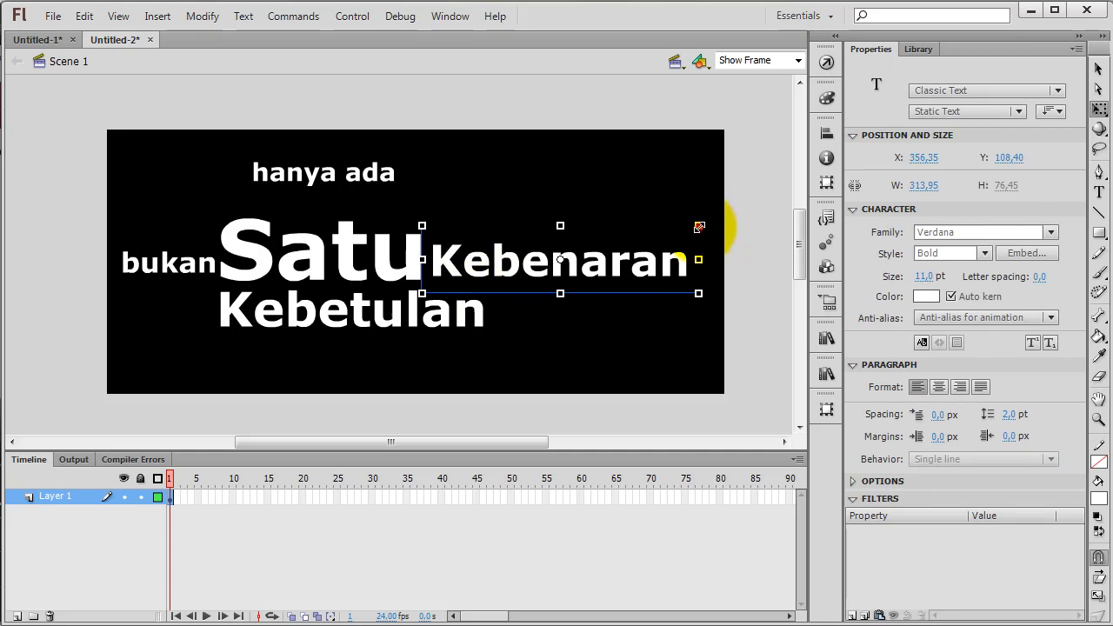
pyautogui.moveTo(700, 225); pyautogui.dragTo(716, 220)
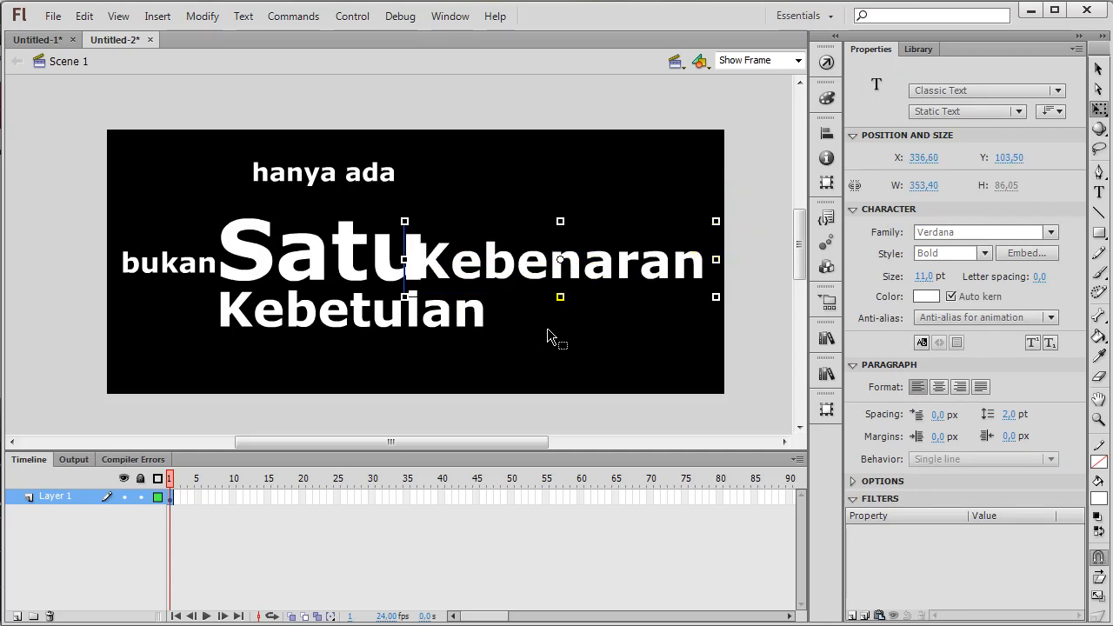
# Nudge "Kebenaran" about 10 px right and 1 px down so it sits flush against "Satu"
pyautogui.press('Right')
pyautogui.press('Right')
pyautogui.press('Right')
pyautogui.press('Right')
pyautogui.press('Down')
pyautogui.press('Down')
pyautogui.press('Right')
pyautogui.press('Right')
pyautogui.press('Right')
pyautogui.press('Right')
pyautogui.press('Right')
pyautogui.press('Up')
pyautogui.press('Right')
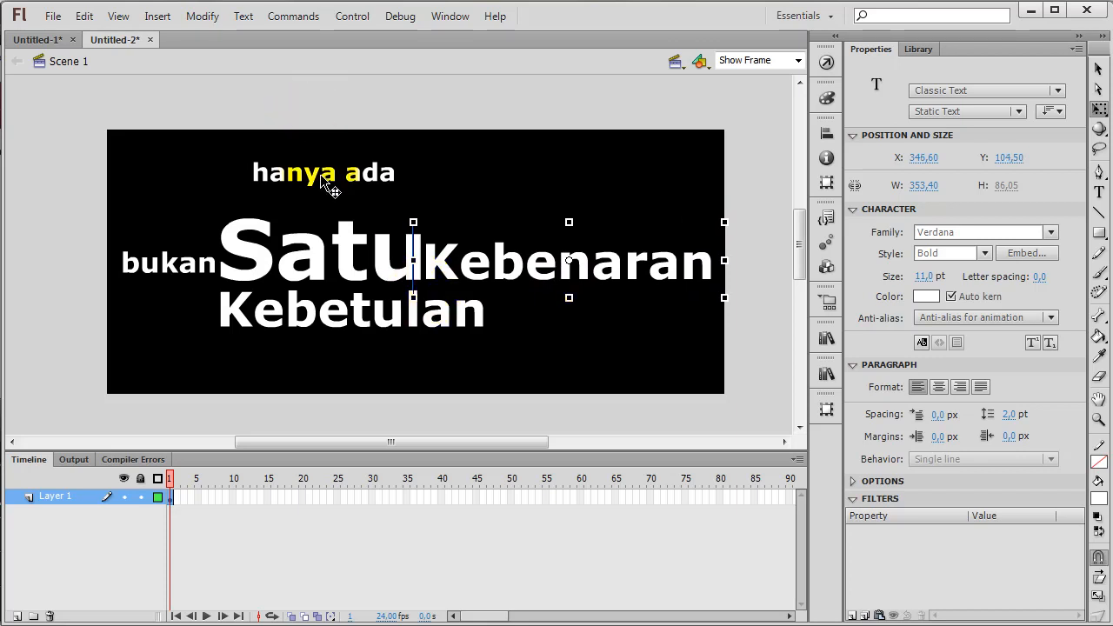
# Enlarge "hanya ada" to about 239 px wide and place it directly above "Satu", near its left edge
pyautogui.moveTo(326, 174); pyautogui.dragTo(297, 202)
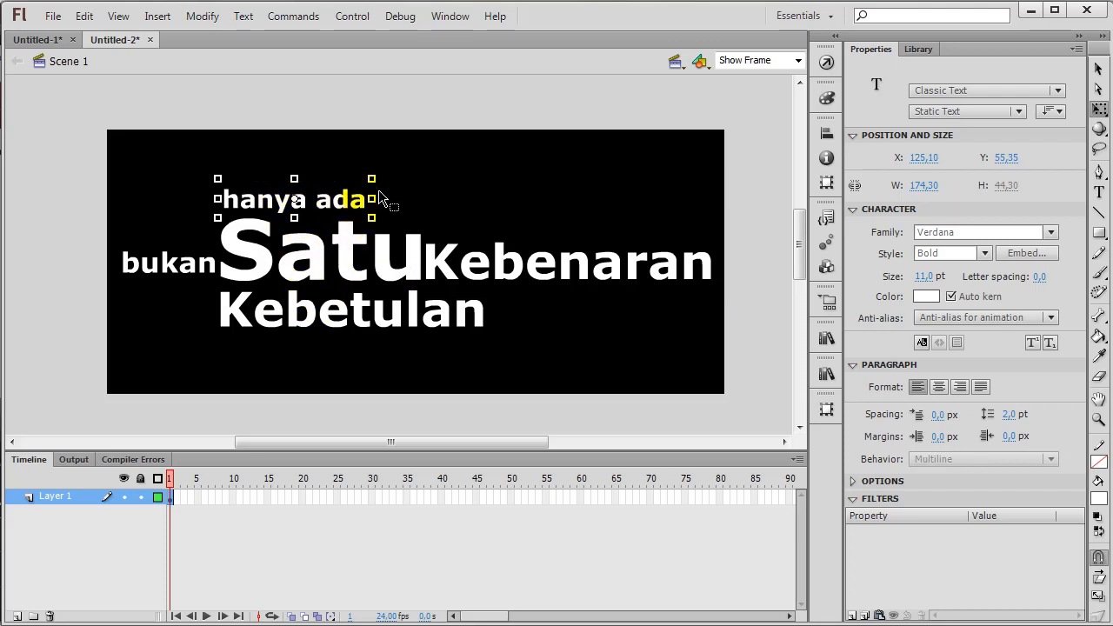
pyautogui.moveTo(372, 179); pyautogui.dragTo(396, 172)
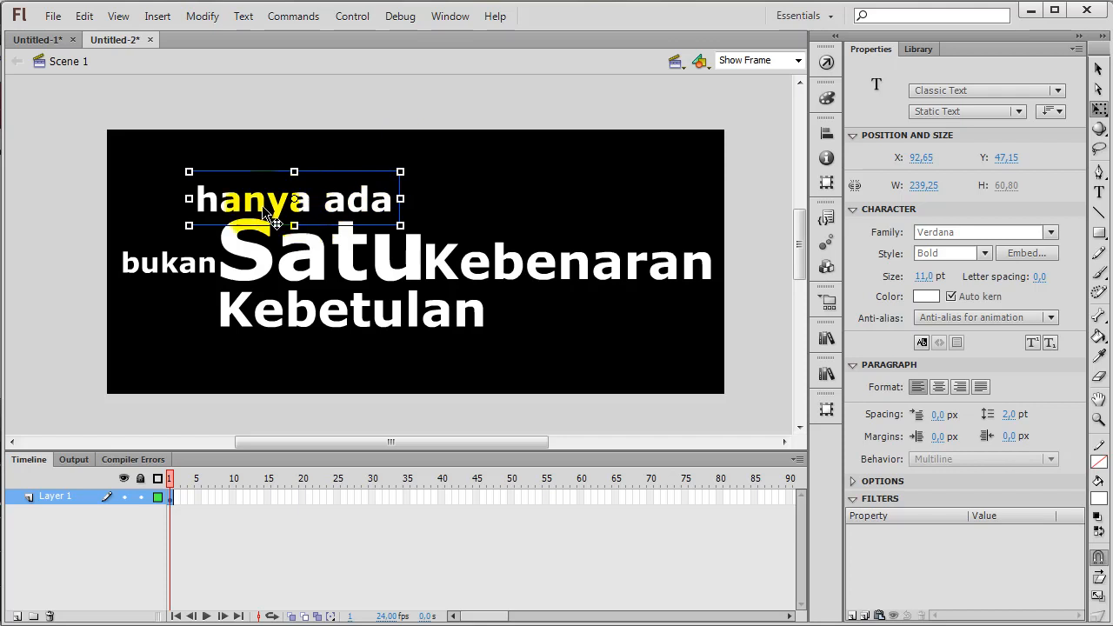
pyautogui.moveTo(277, 200); pyautogui.dragTo(302, 195)
pyautogui.click(303, 370)
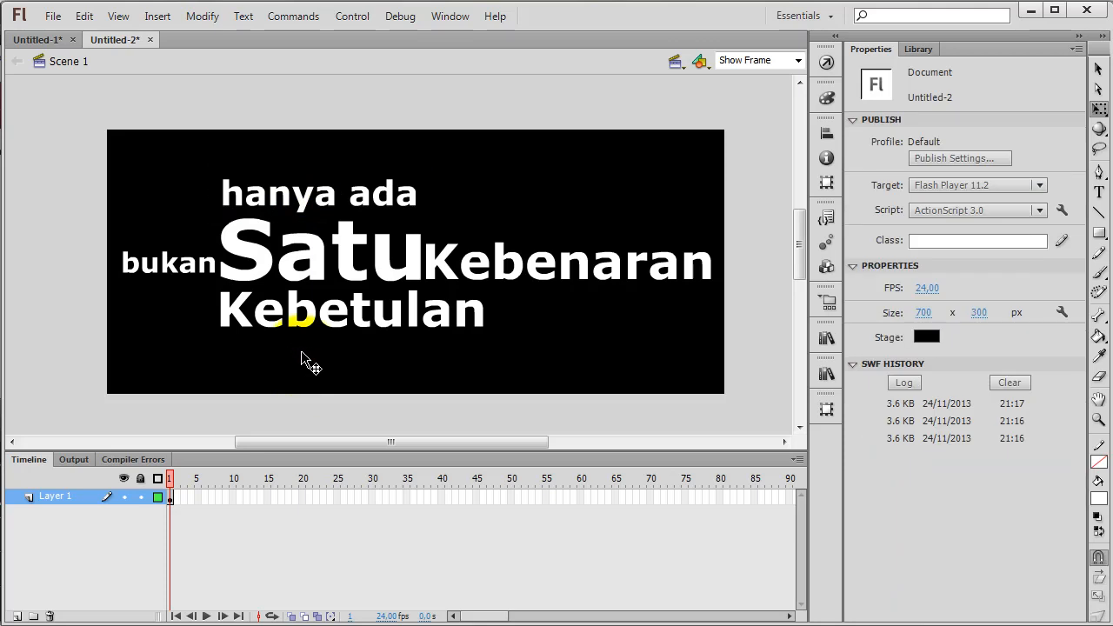
# Nudge "hanya ada" 2 px left so it lines up with the left edge of "Satu"
pyautogui.click(285, 199)
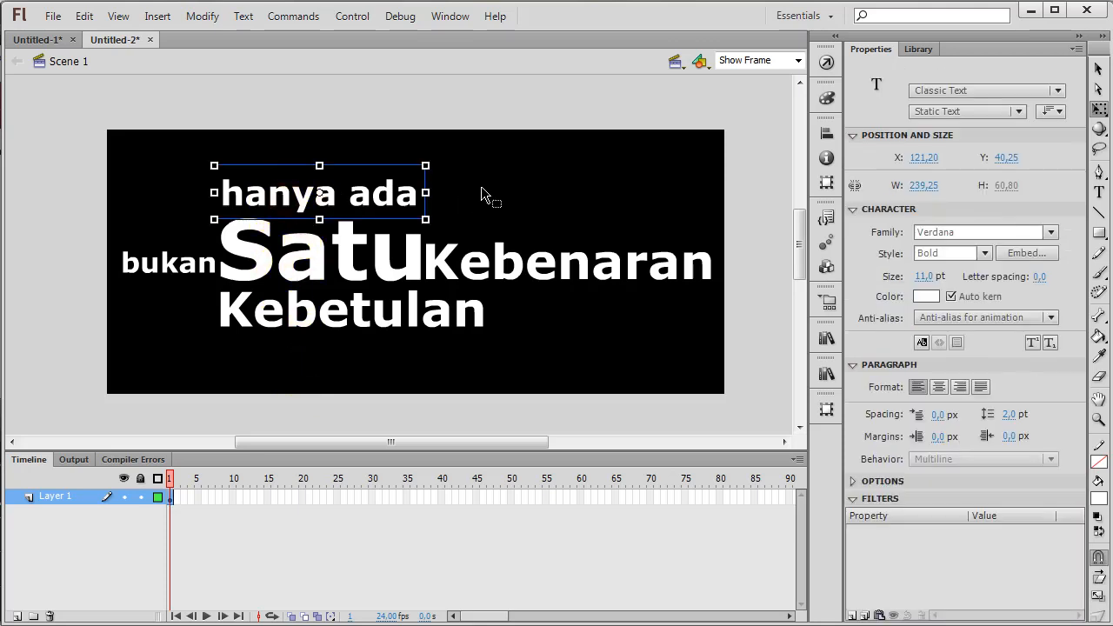
pyautogui.press('Left')
pyautogui.press('Left')
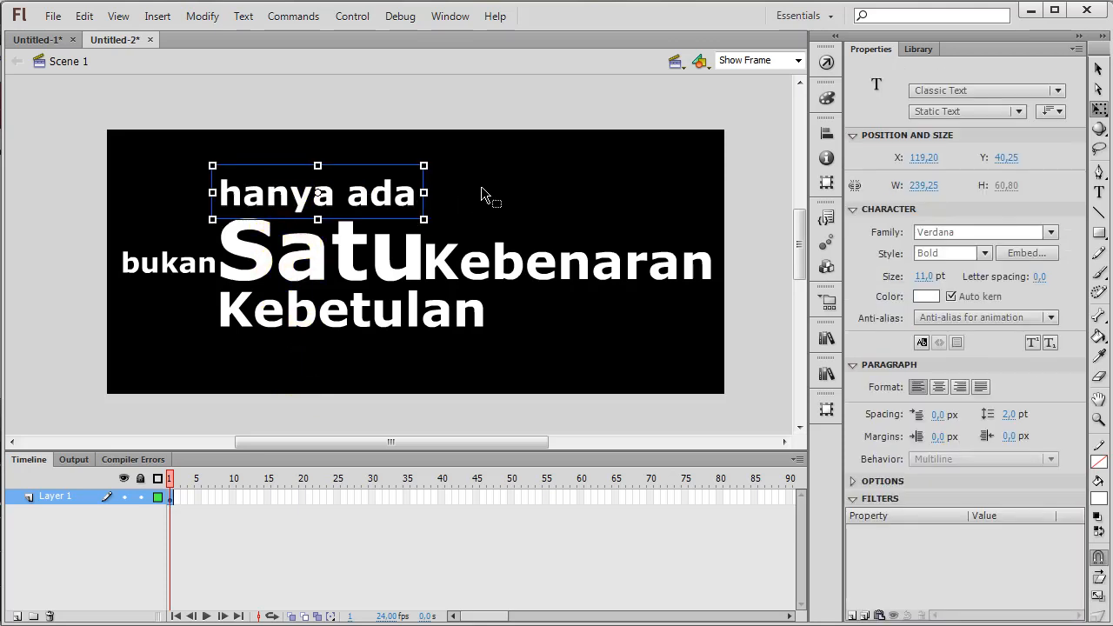
pyautogui.click(522, 318)
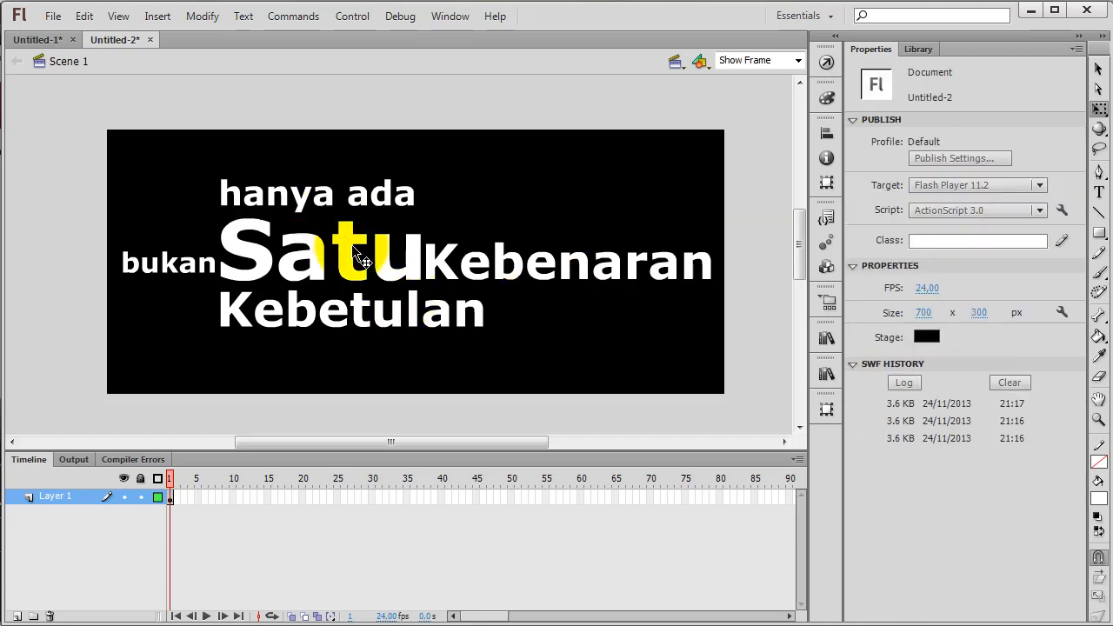
# Recolour the word "Satu" dark orange
pyautogui.click(378, 263)
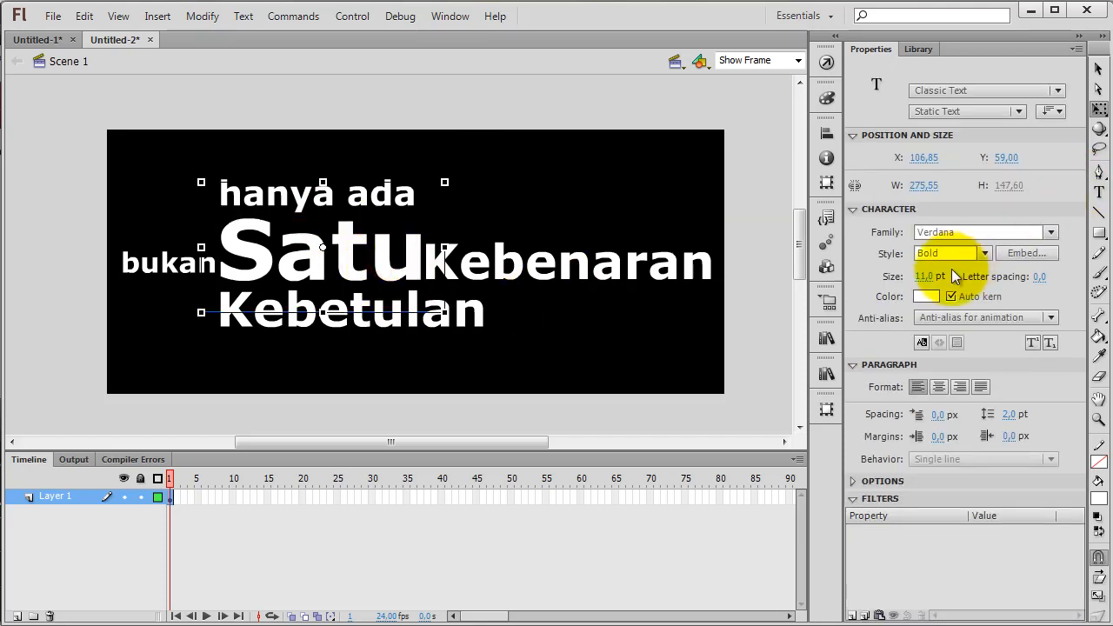
pyautogui.click(926, 297)
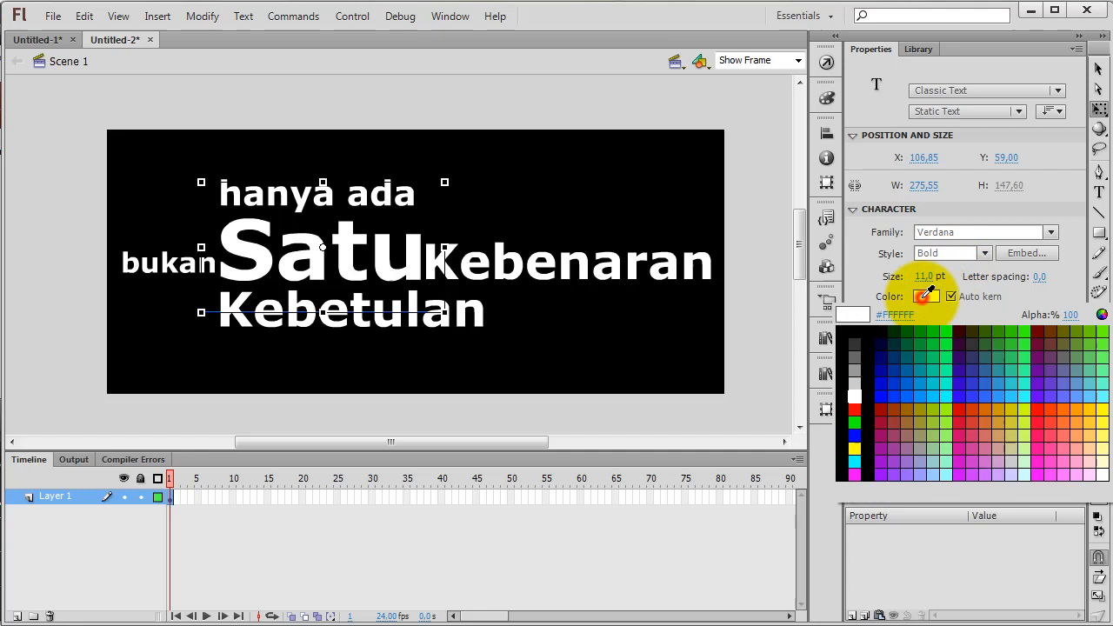
pyautogui.click(1004, 409)
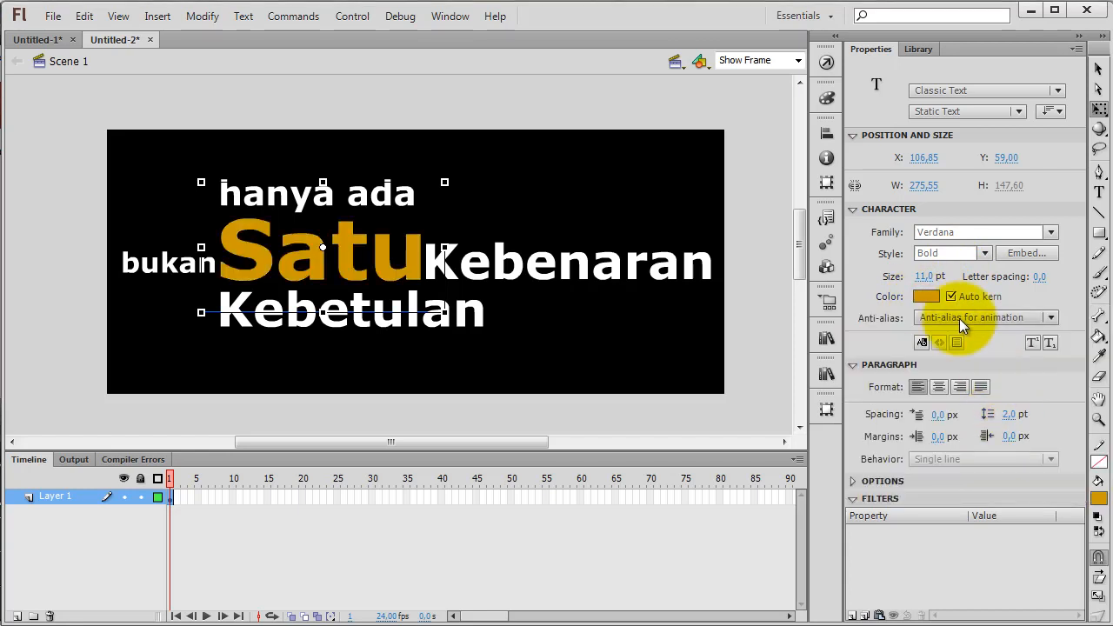
pyautogui.click(932, 297)
pyautogui.click(989, 407)
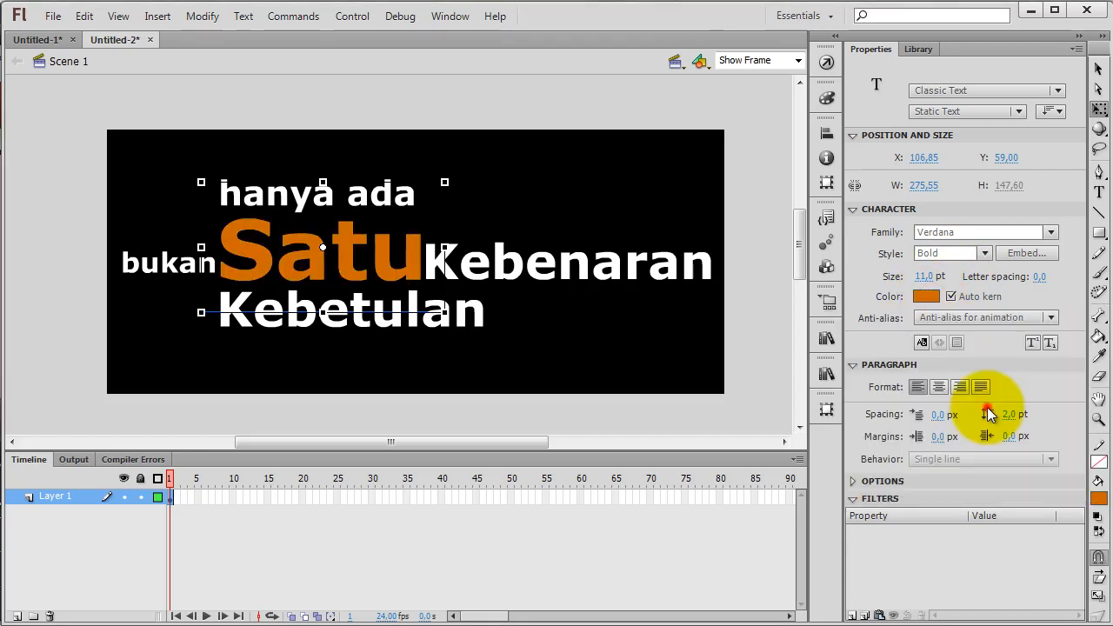
# Recolour "bukan", "hanya ada", "Kebenaran" and "Kebetulan" together to yellow-orange #FFCC33
pyautogui.doubleClick(184, 265)
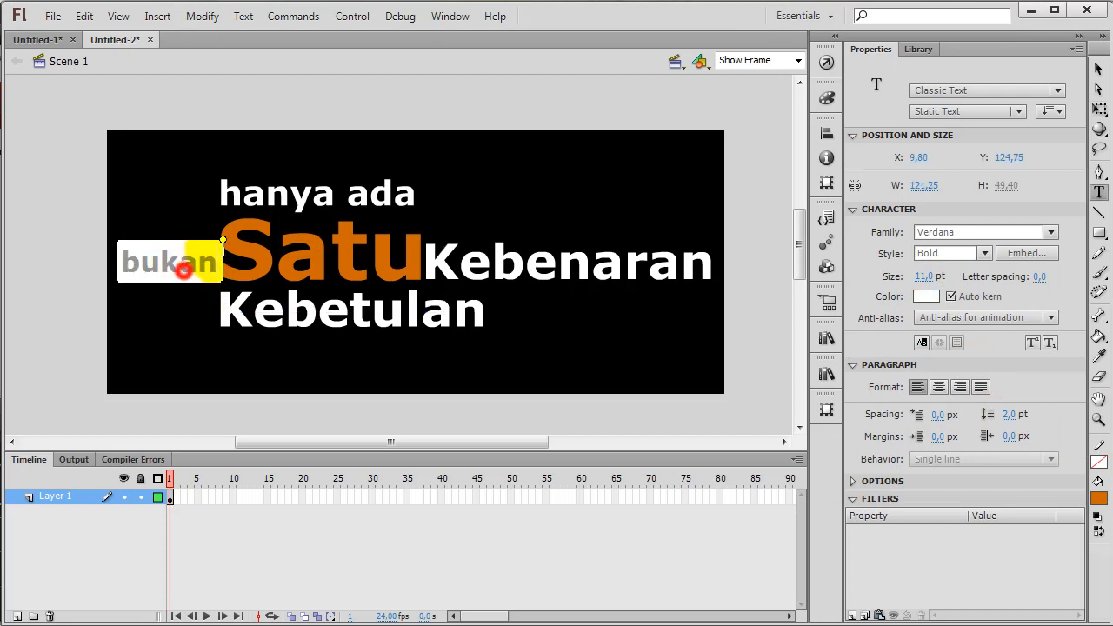
pyautogui.click(1098, 69)
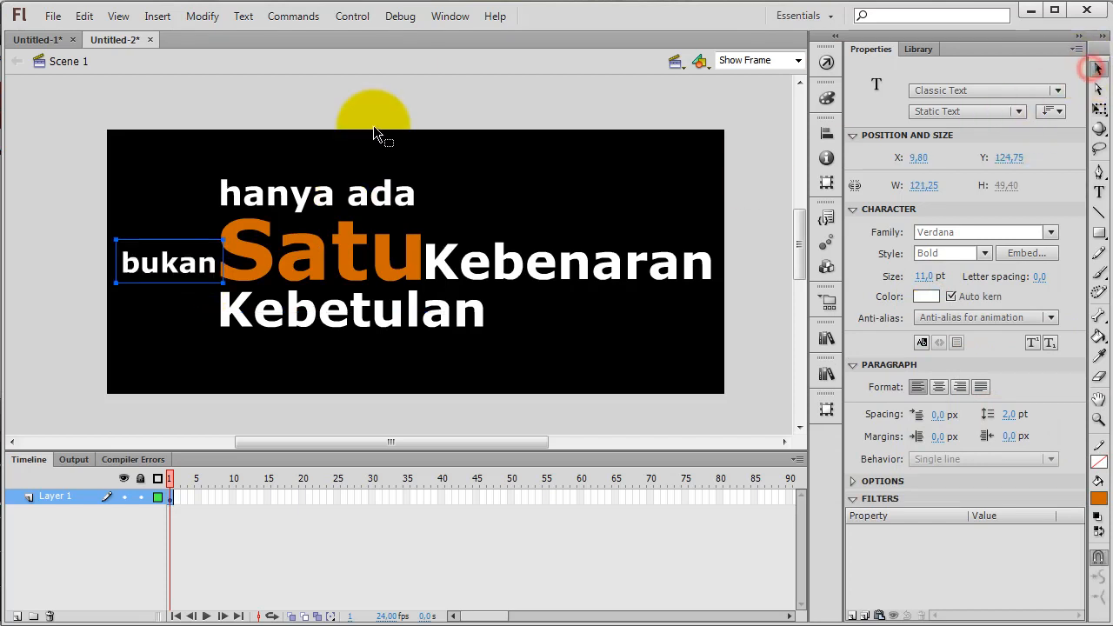
pyautogui.keyDown('shift'); pyautogui.click(315, 209); pyautogui.keyUp('shift')
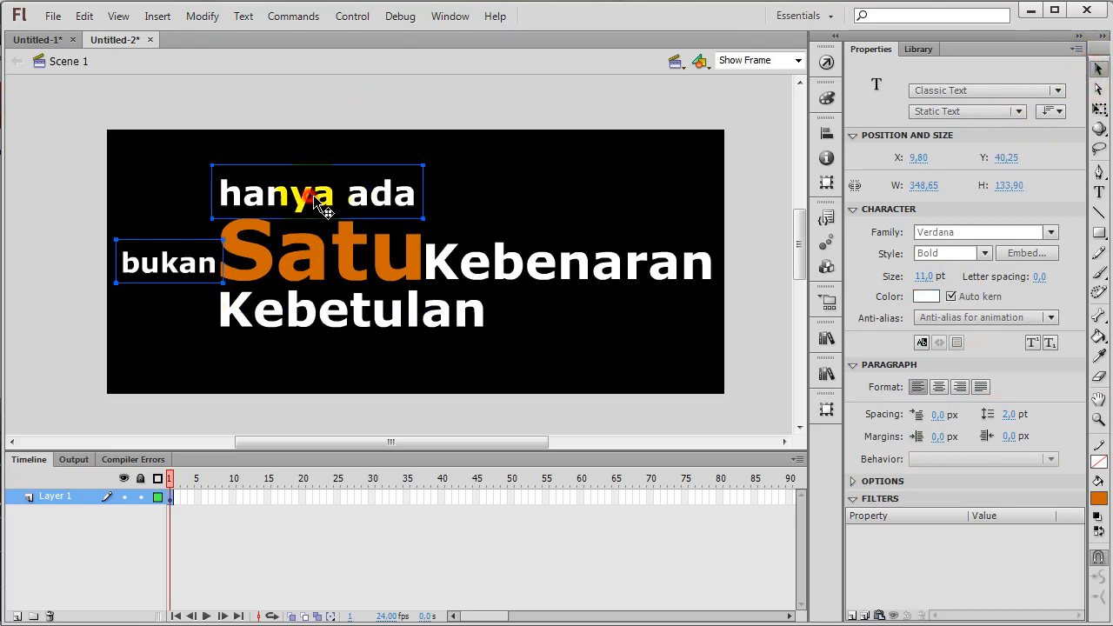
pyautogui.keyDown('shift'); pyautogui.click(518, 259); pyautogui.keyUp('shift')
pyautogui.keyDown('shift'); pyautogui.click(480, 314); pyautogui.keyUp('shift')
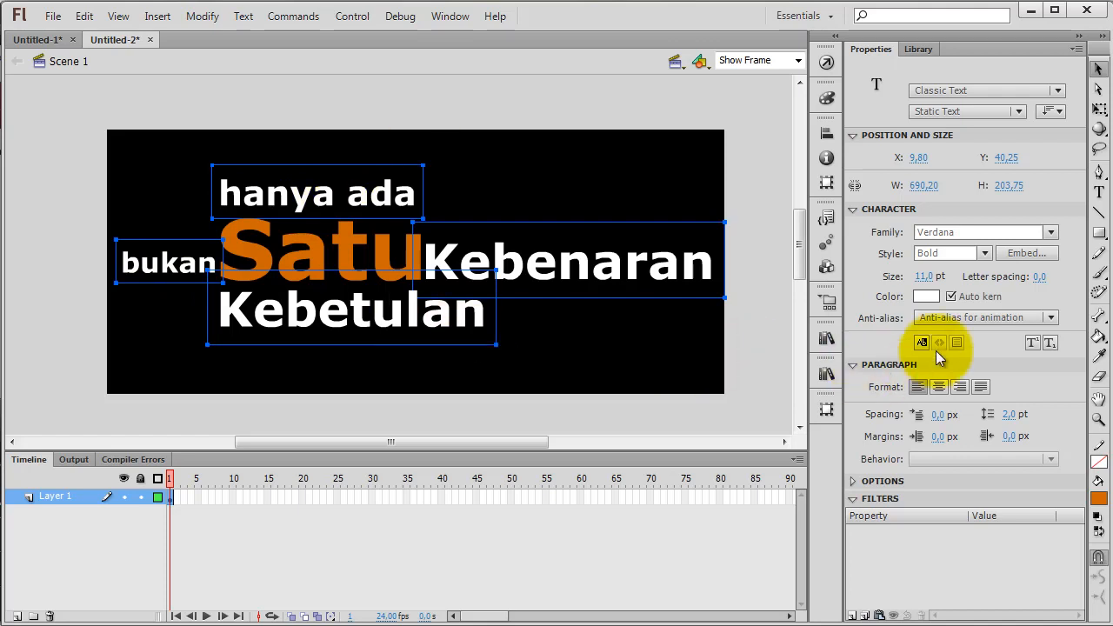
pyautogui.click(926, 296)
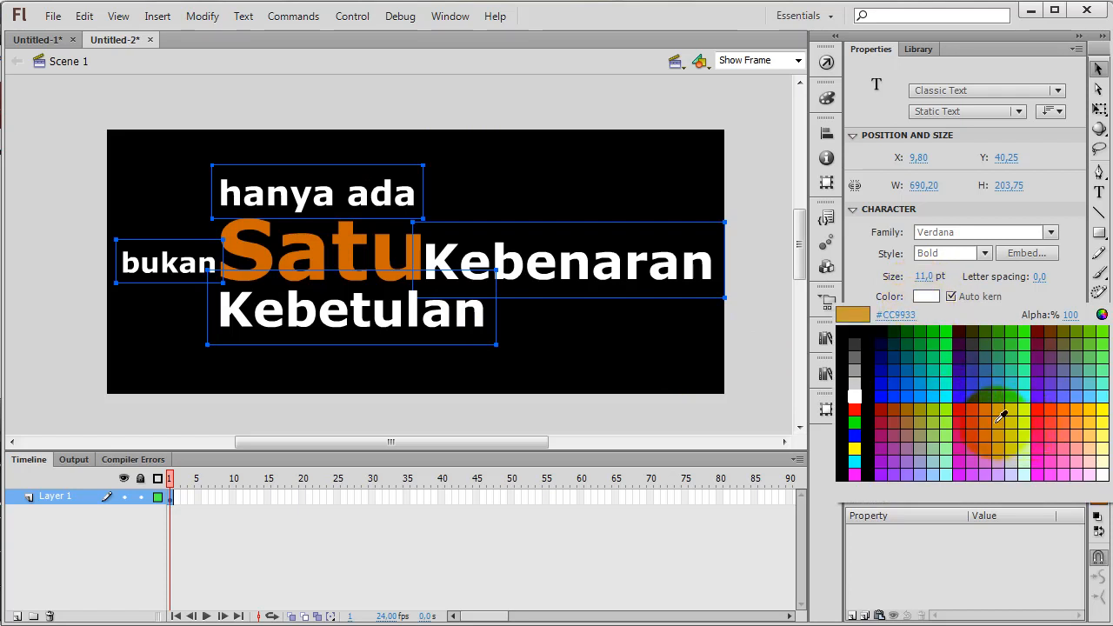
pyautogui.click(859, 309)
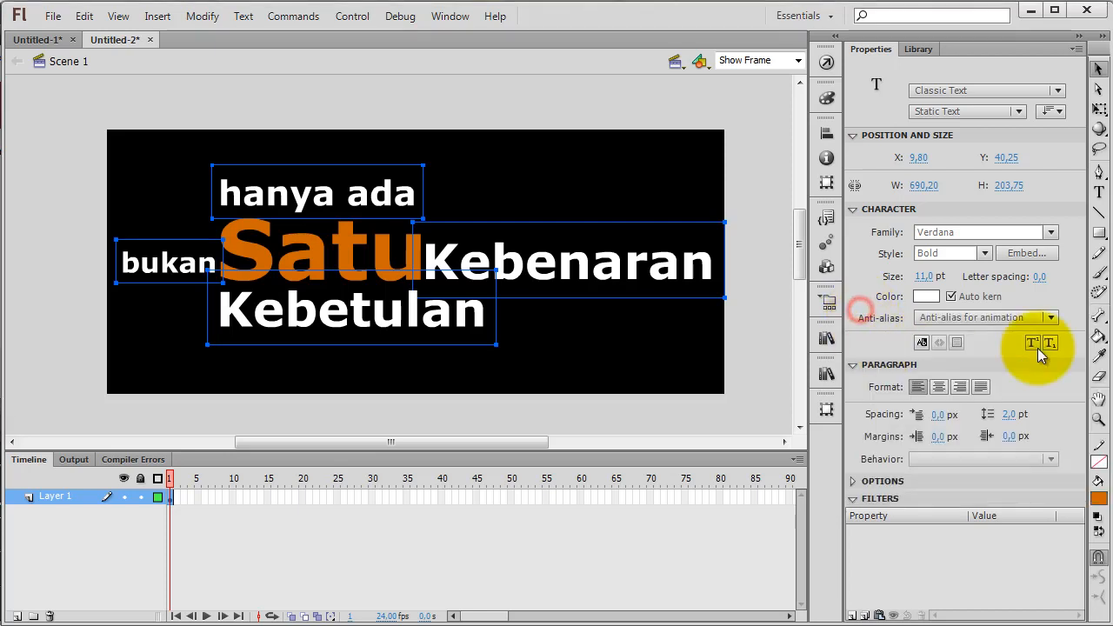
pyautogui.click(926, 297)
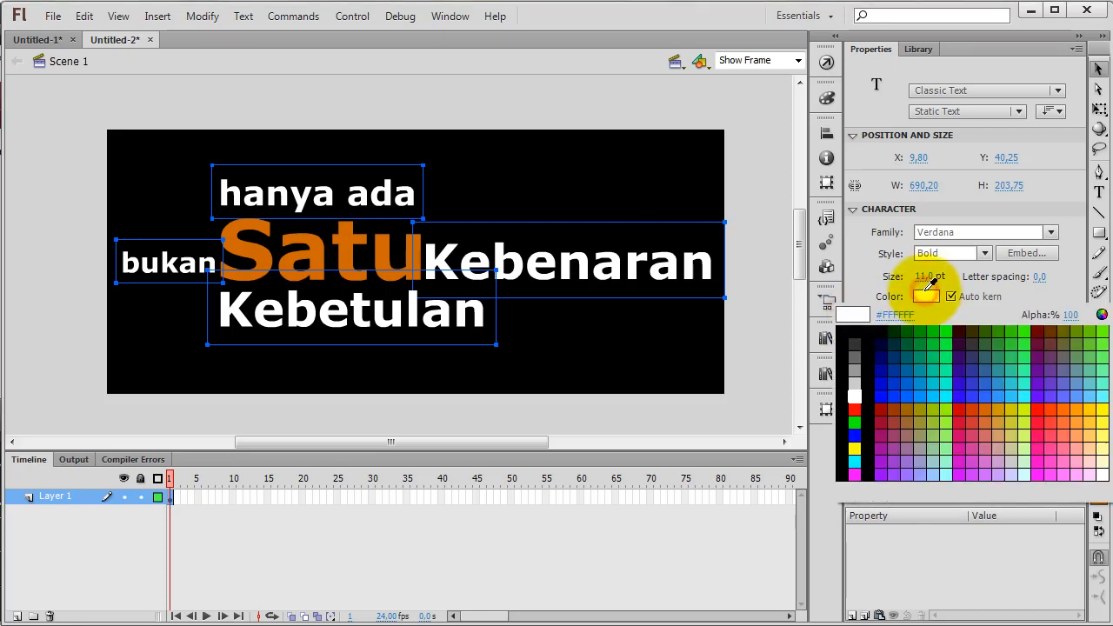
pyautogui.click(1093, 415)
pyautogui.click(626, 348)
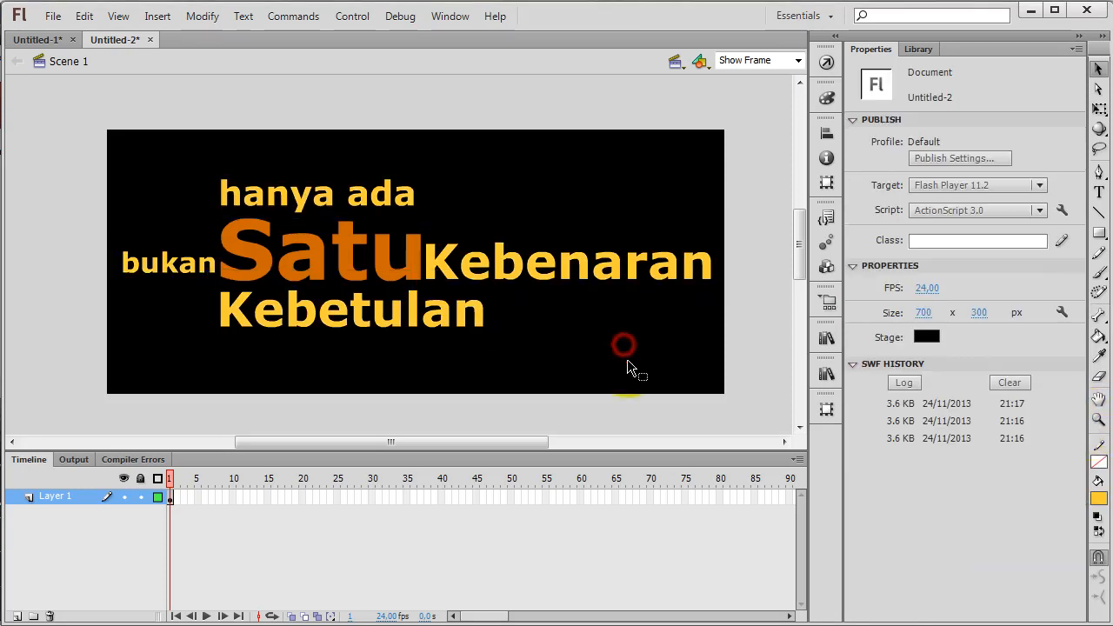
# Set the text colour of "bukan", "hanya ada", "Kebenaran" and "Kebetulan" to light orange #FFCC66
pyautogui.click(391, 194)
pyautogui.doubleClick(193, 255)
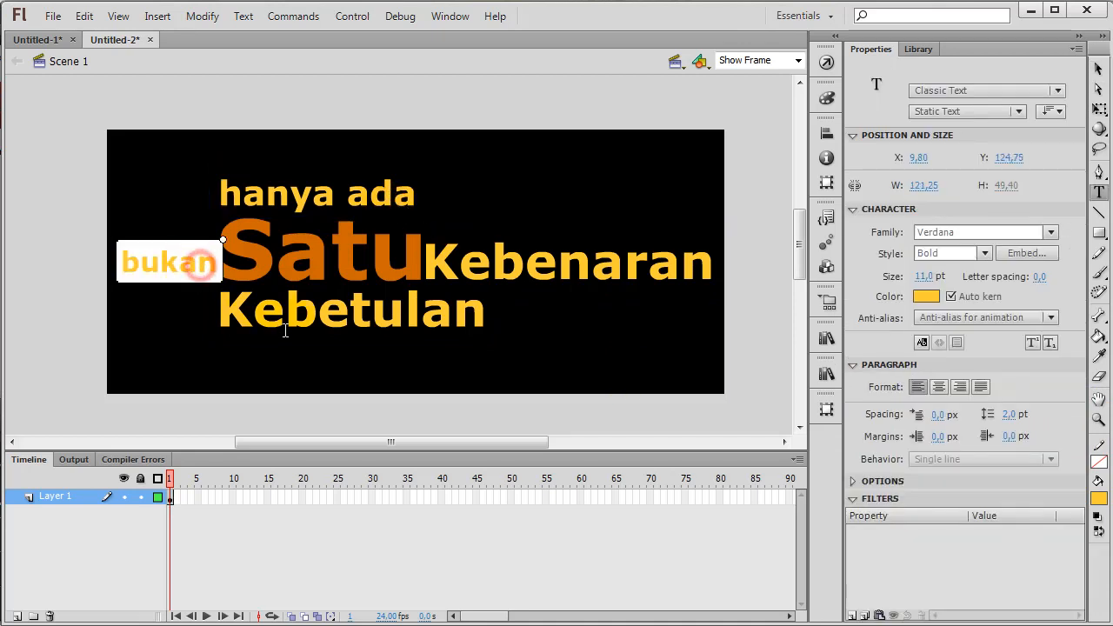
pyautogui.click(1098, 68)
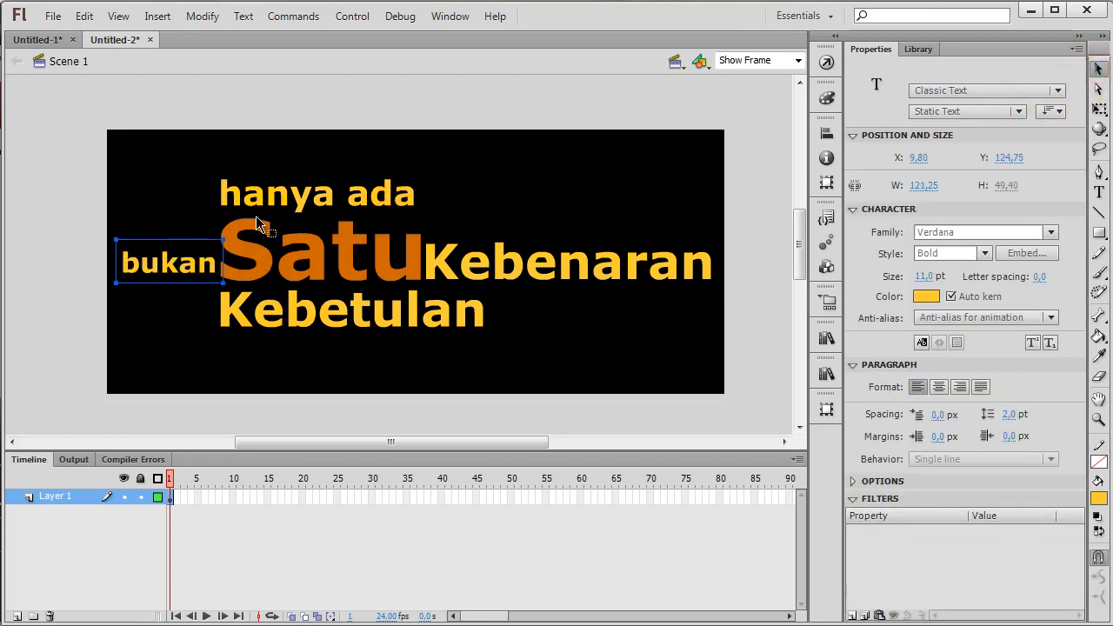
pyautogui.keyDown('shift'); pyautogui.click(274, 193); pyautogui.keyUp('shift')
pyautogui.keyDown('shift'); pyautogui.click(499, 269); pyautogui.keyUp('shift')
pyautogui.keyDown('shift'); pyautogui.click(464, 322); pyautogui.keyUp('shift')
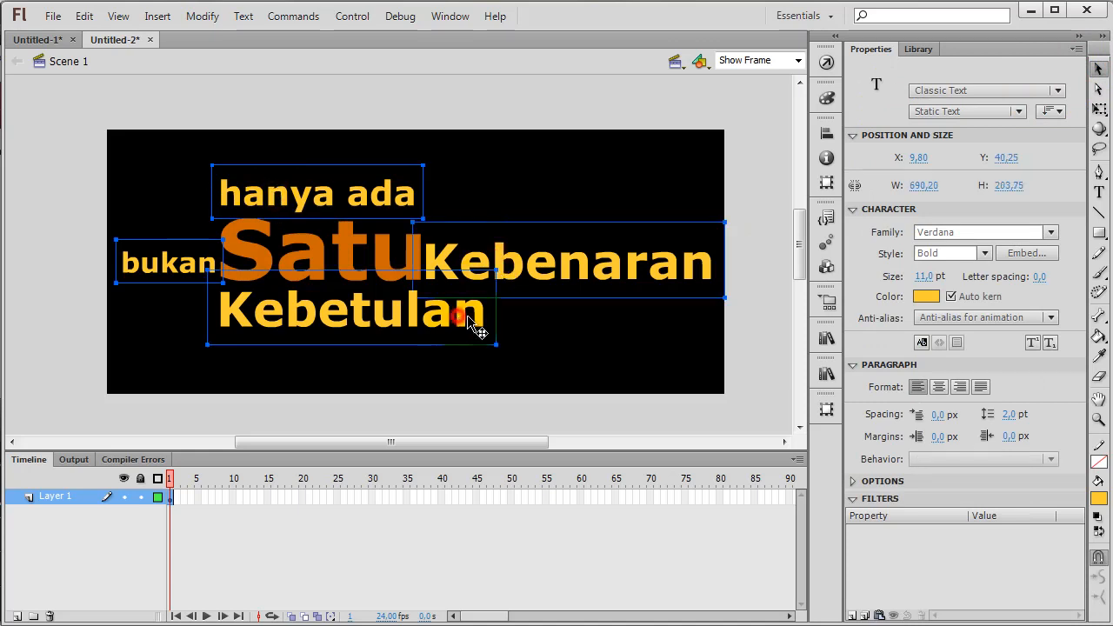
pyautogui.click(926, 297)
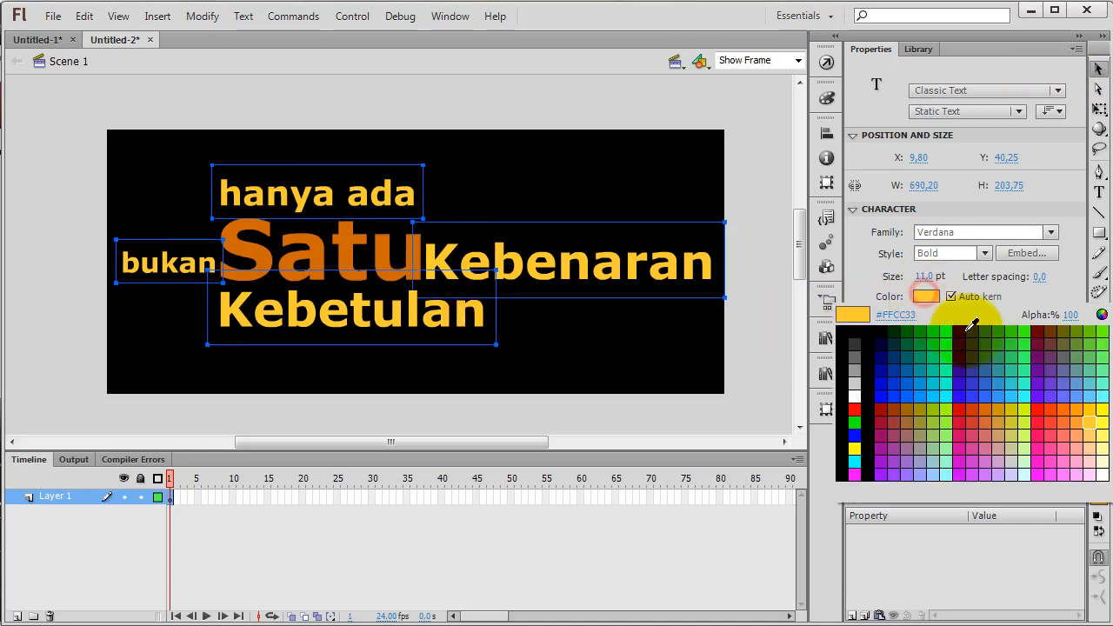
pyautogui.click(1096, 432)
pyautogui.click(590, 346)
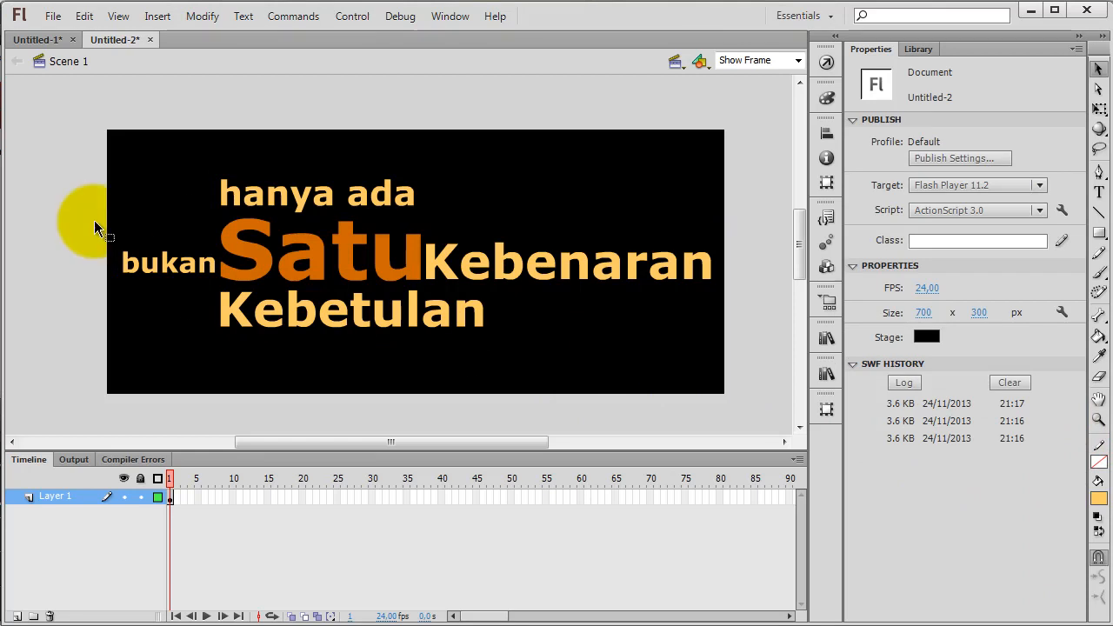
# Rename the layer holding the words as "teks"
pyautogui.click(50, 492)
pyautogui.doubleClick(51, 496)
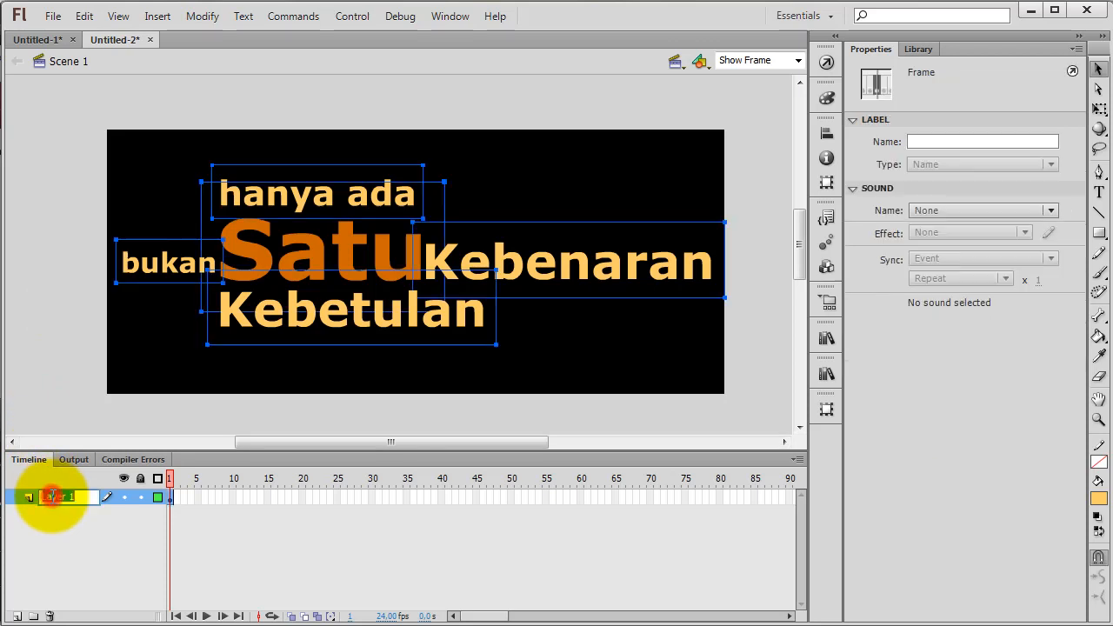
pyautogui.write('teks')
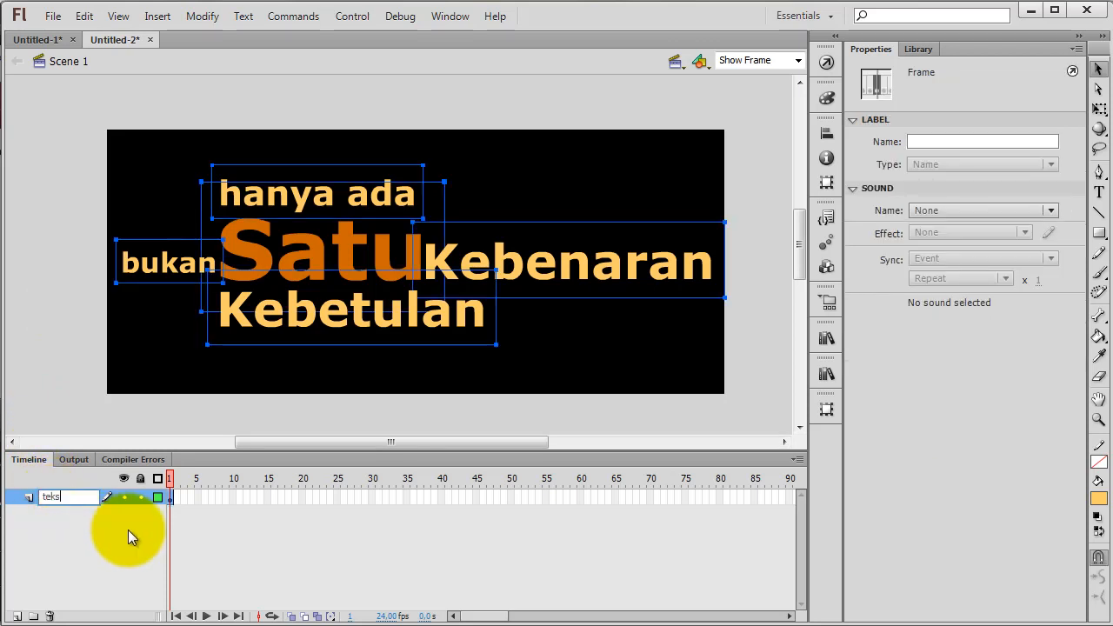
pyautogui.press('Return')
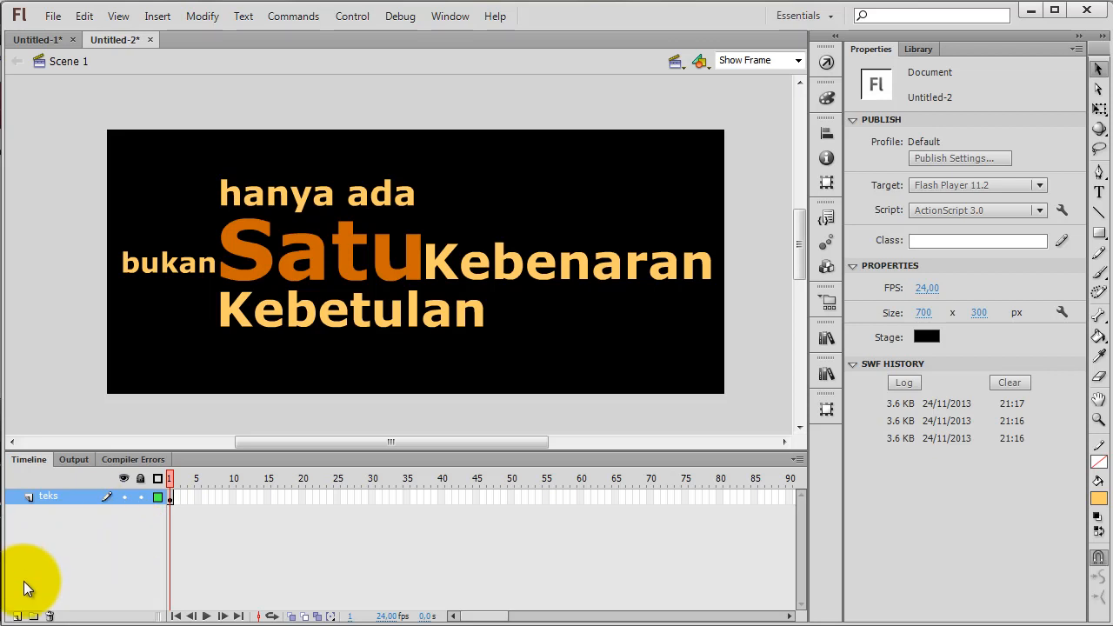
# Add a new layer named "kilatan" and move it below the "teks" layer
pyautogui.click(17, 616)
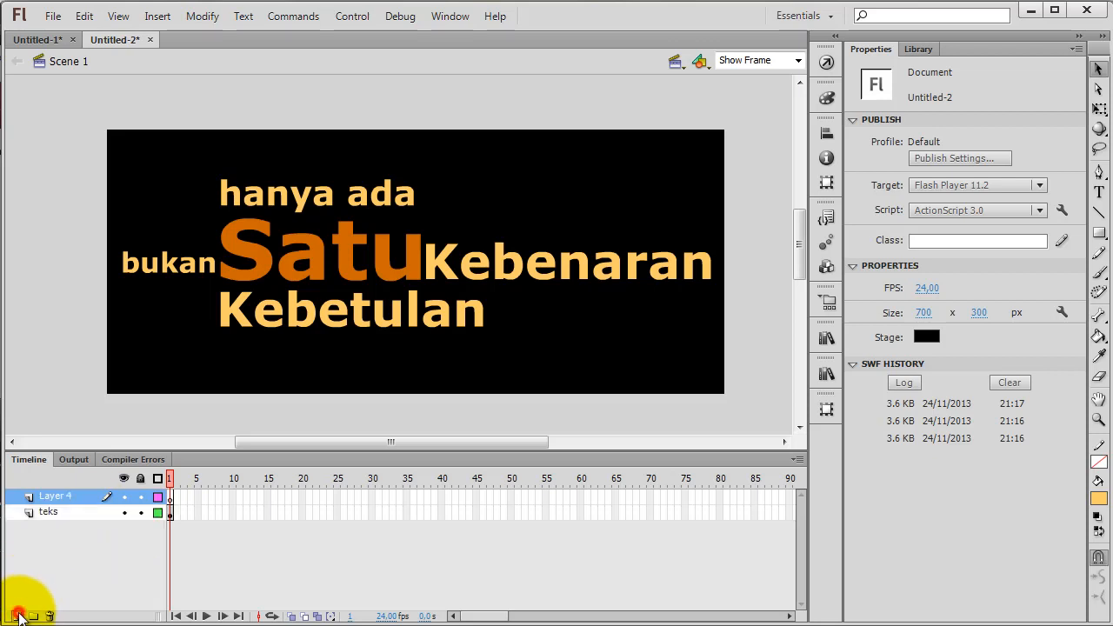
pyautogui.doubleClick(61, 497)
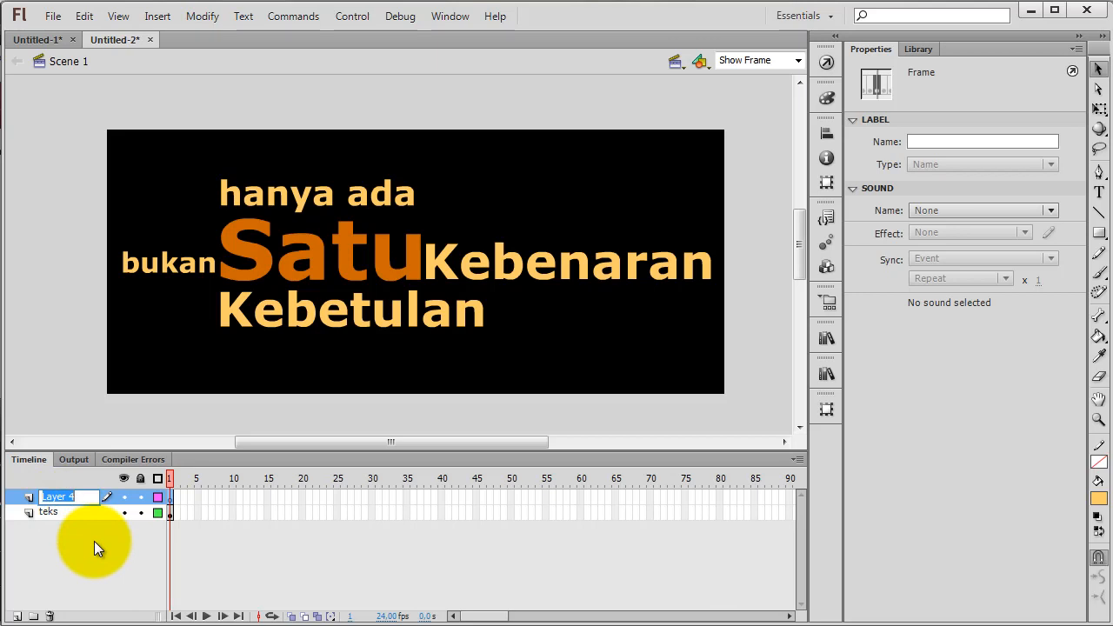
pyautogui.write('kilatan')
pyautogui.press('Return')
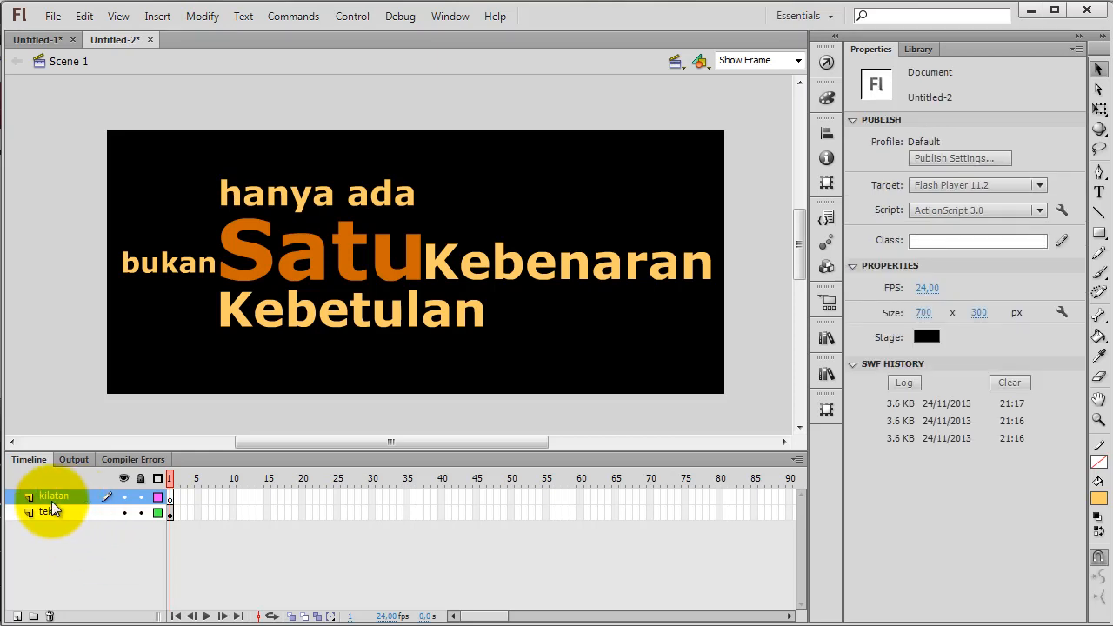
pyautogui.moveTo(64, 499); pyautogui.dragTo(60, 525)
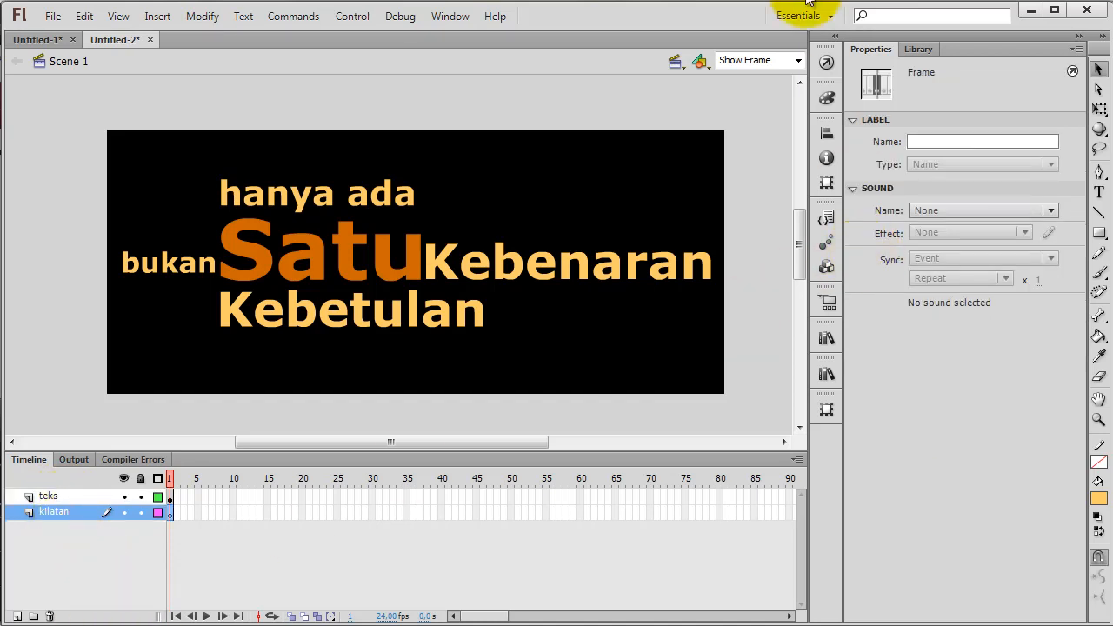
# Draw a white rectangle without a stroke, about 39 by 307 px, to the left of the stage on the "kilatan" layer
pyautogui.click(1098, 235)
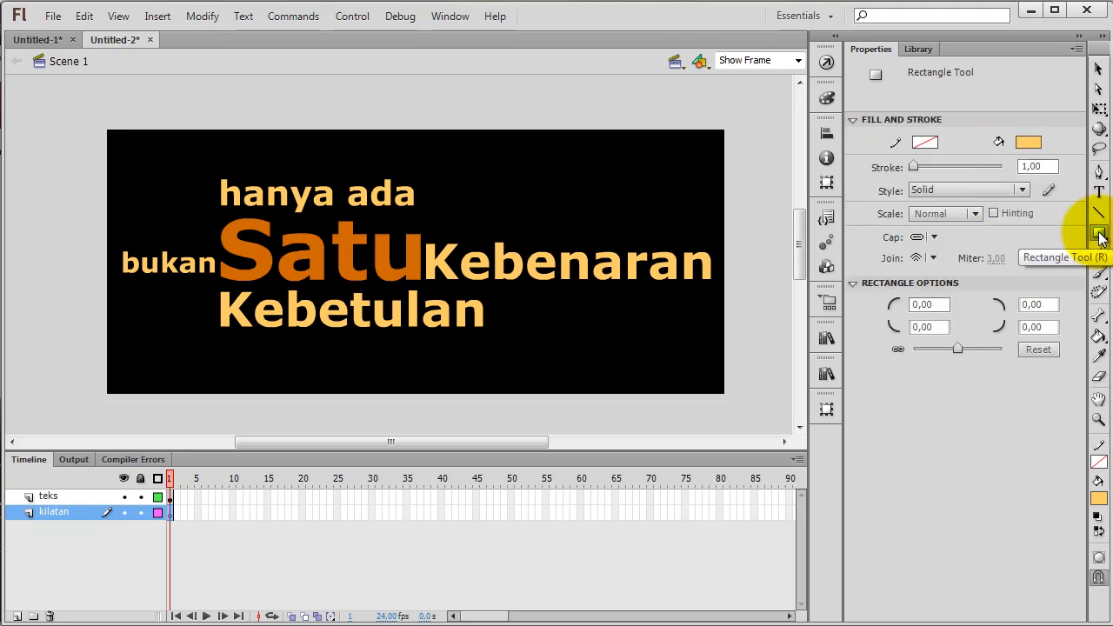
pyautogui.click(1099, 235)
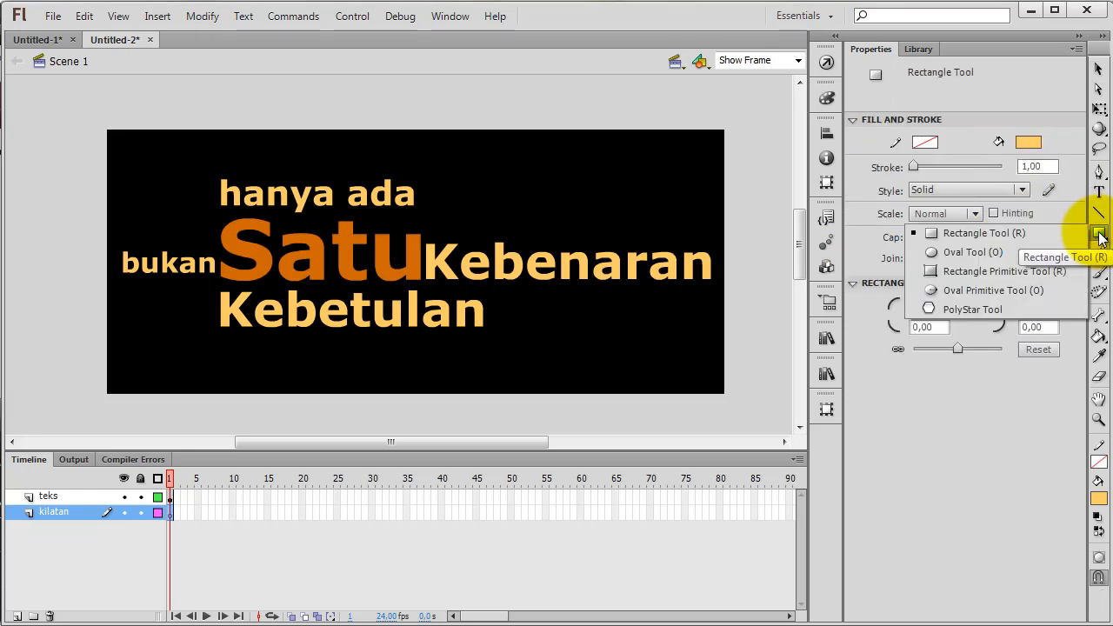
pyautogui.click(1030, 233)
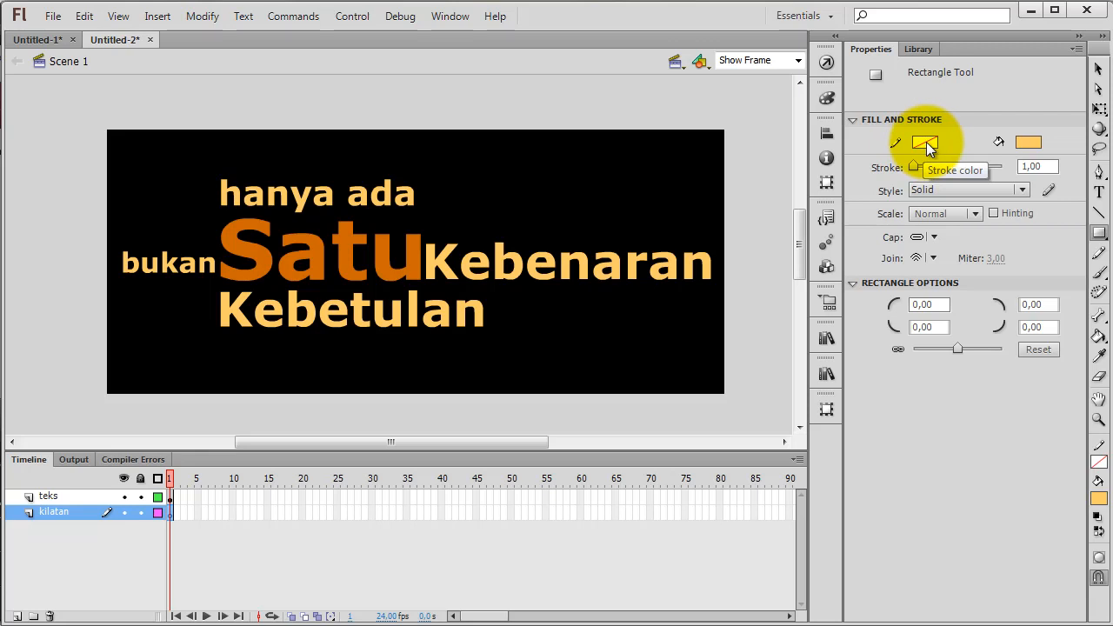
pyautogui.click(1029, 142)
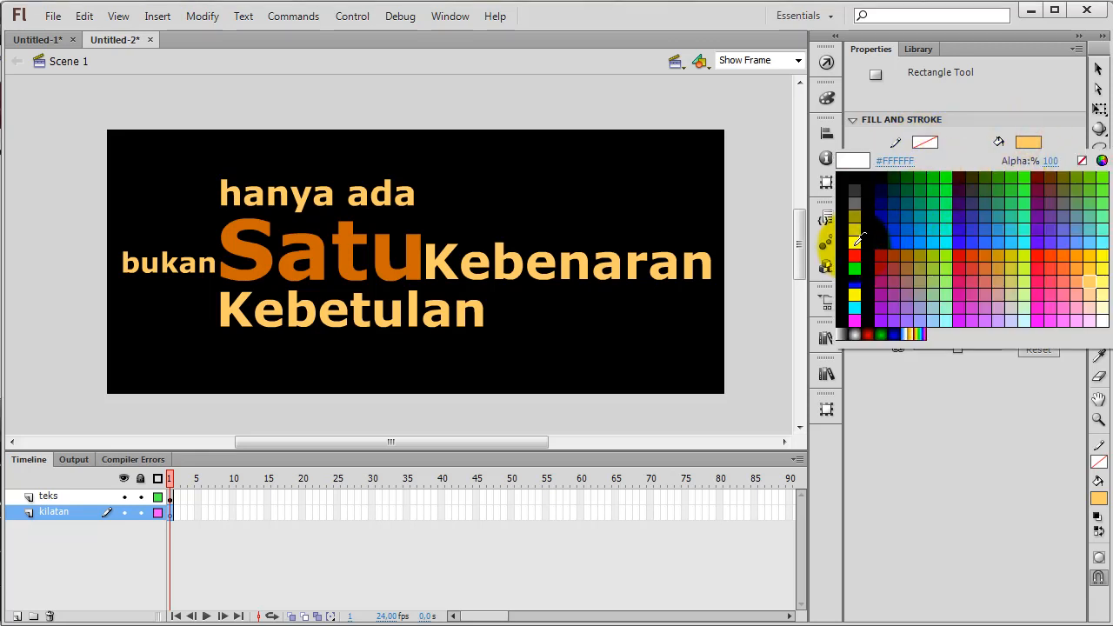
pyautogui.click(857, 242)
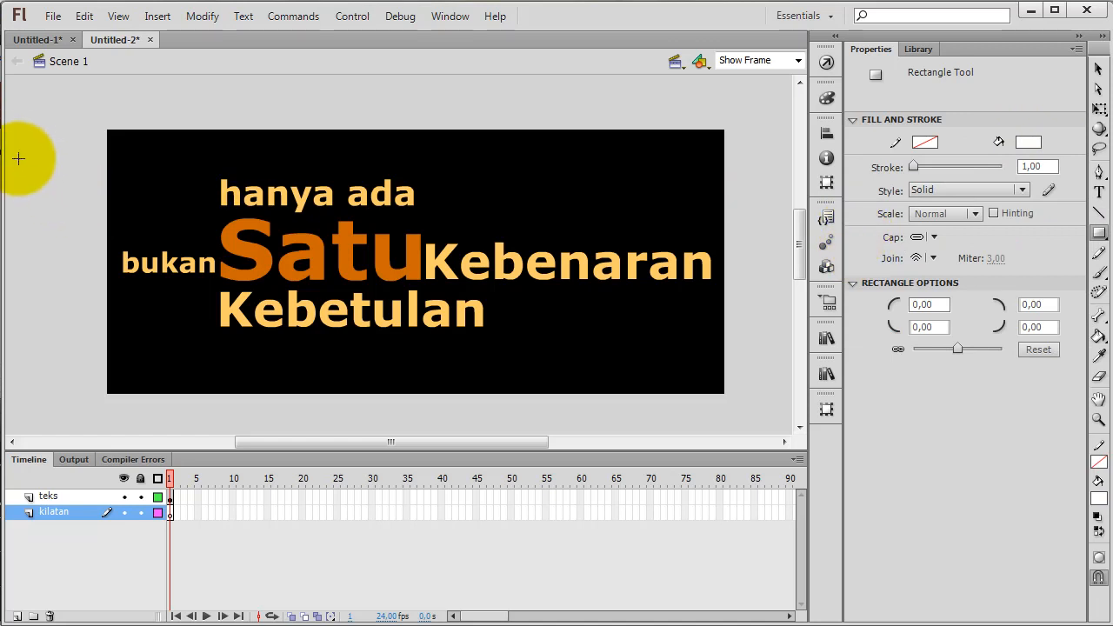
pyautogui.moveTo(22, 121); pyautogui.dragTo(56, 392)
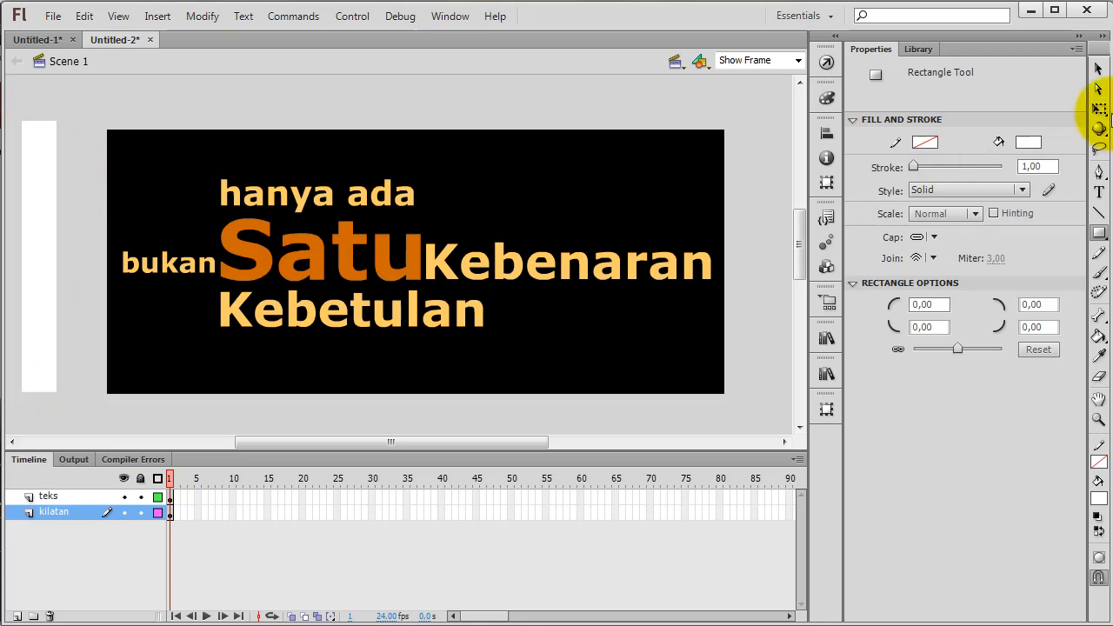
# Move the white rectangle closer to the stage's left edge, to about X -61 and Y -10
pyautogui.click(1098, 68)
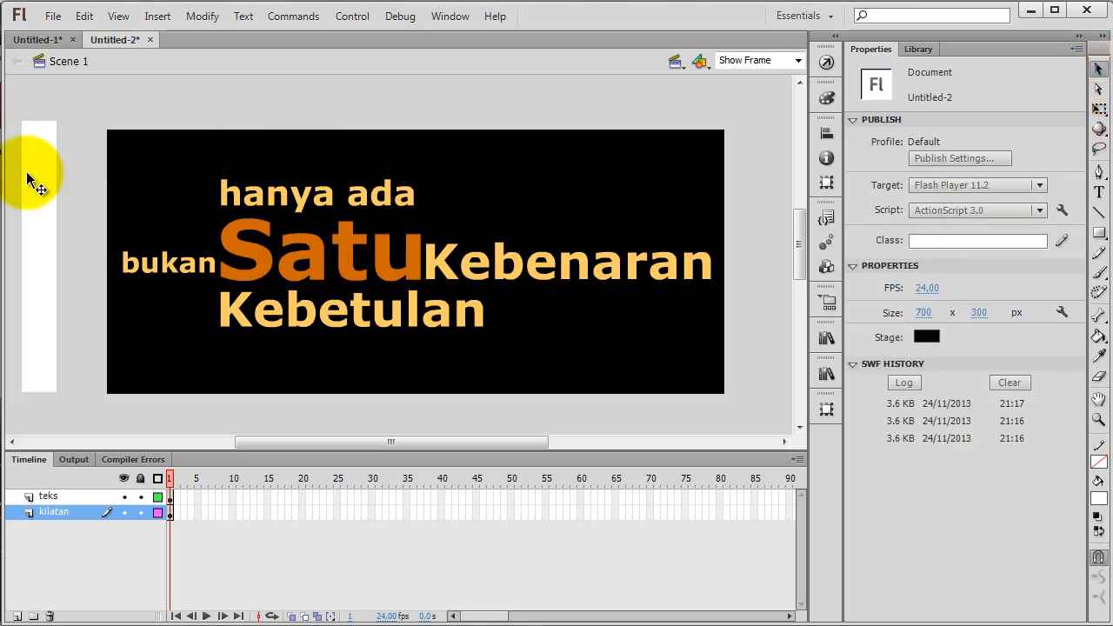
pyautogui.moveTo(41, 170); pyautogui.dragTo(73, 177)
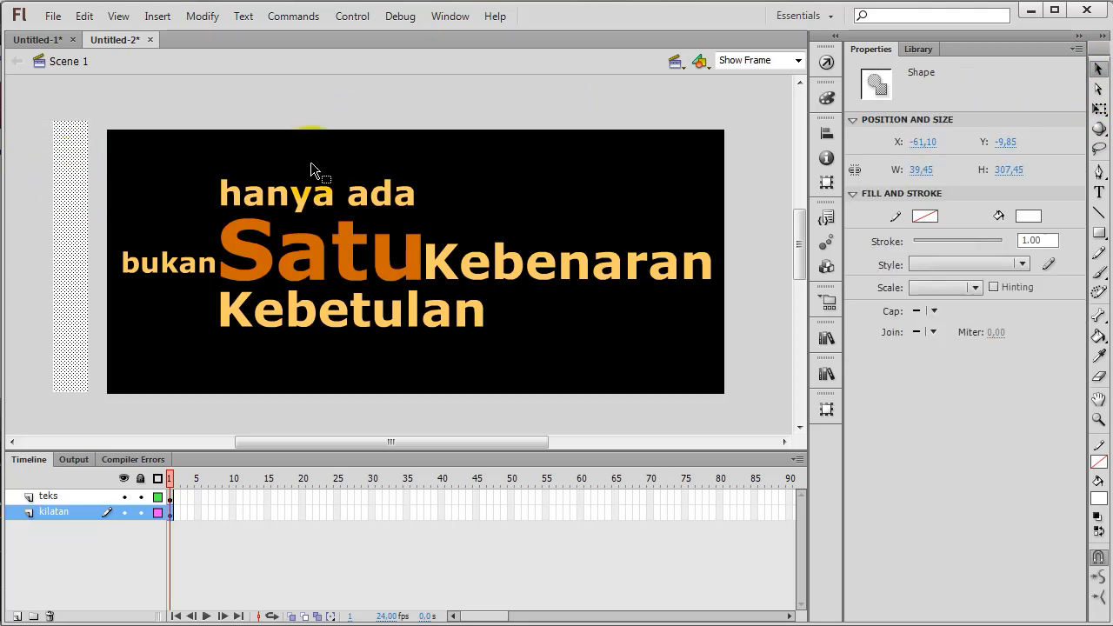
pyautogui.click(566, 172)
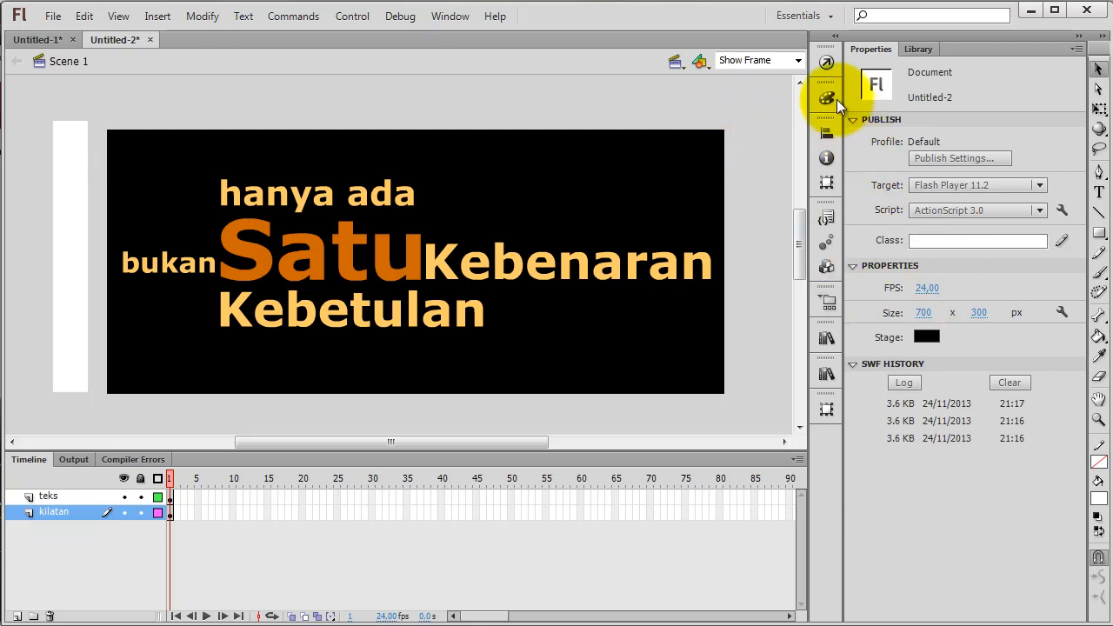
# Fill the rectangle with the white-to-black linear gradient swatch
pyautogui.click(62, 178)
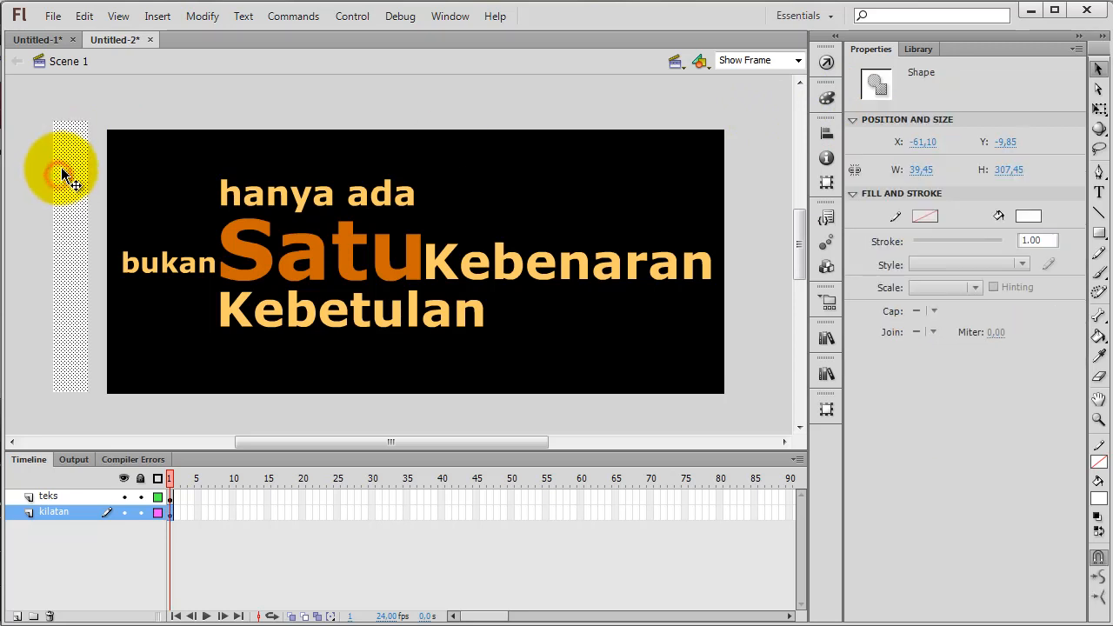
pyautogui.click(1028, 216)
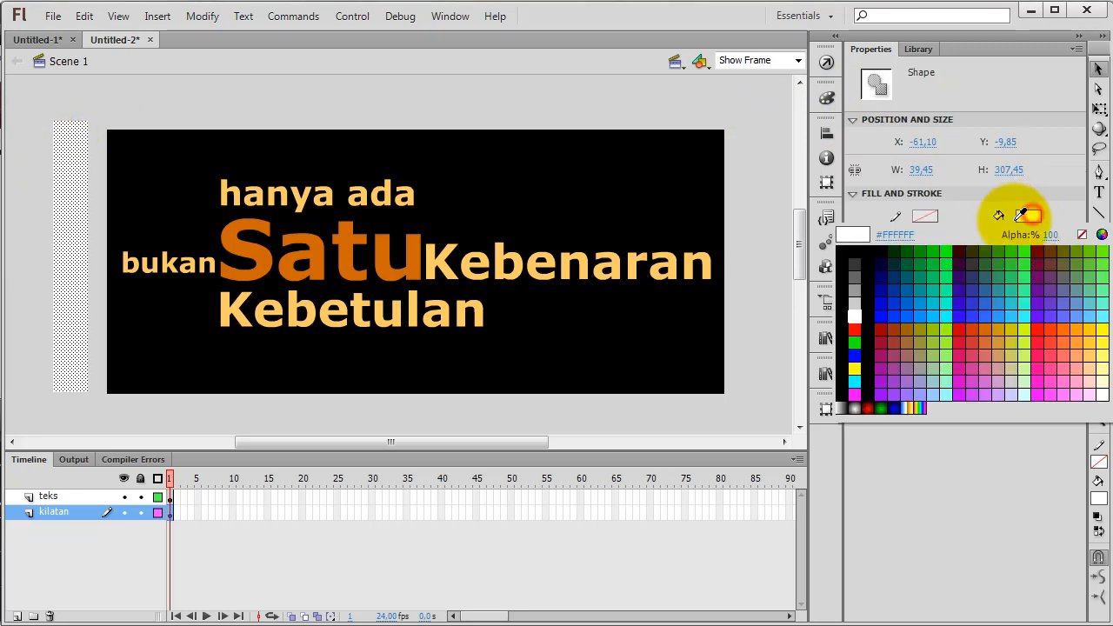
pyautogui.click(849, 406)
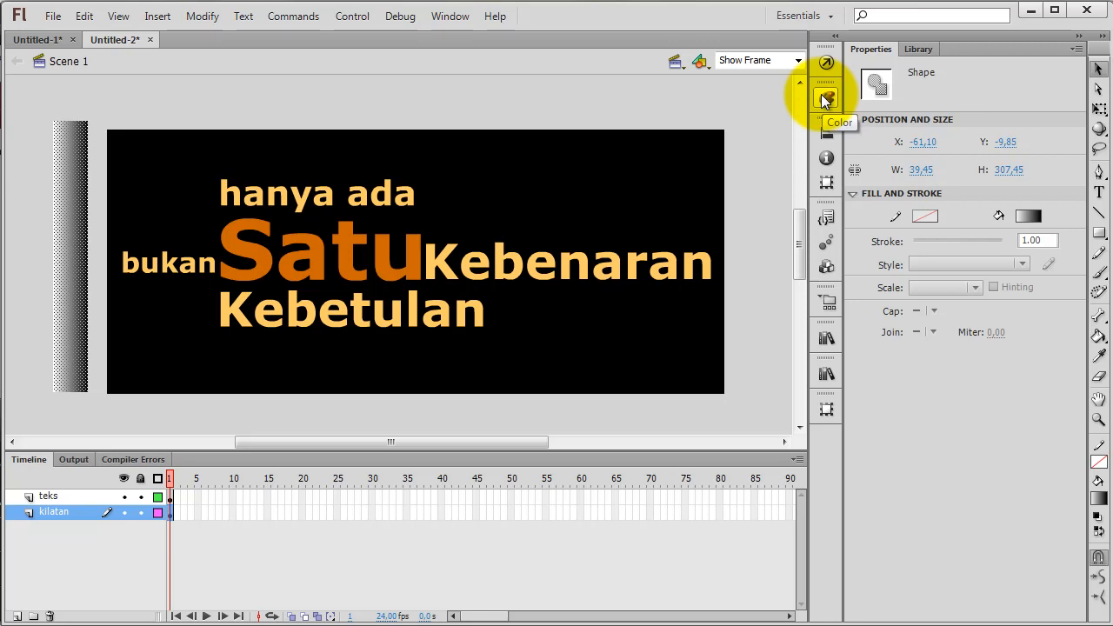
# Add a colour stop in the middle of the rectangle's linear gradient and make it white
pyautogui.click(456, 17)
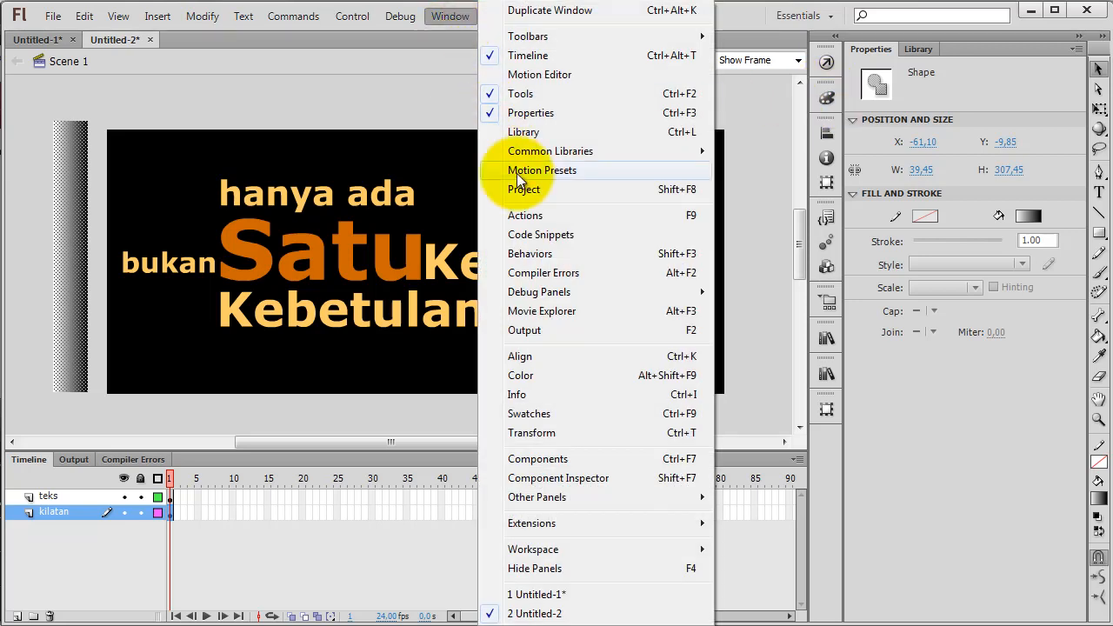
pyautogui.click(548, 375)
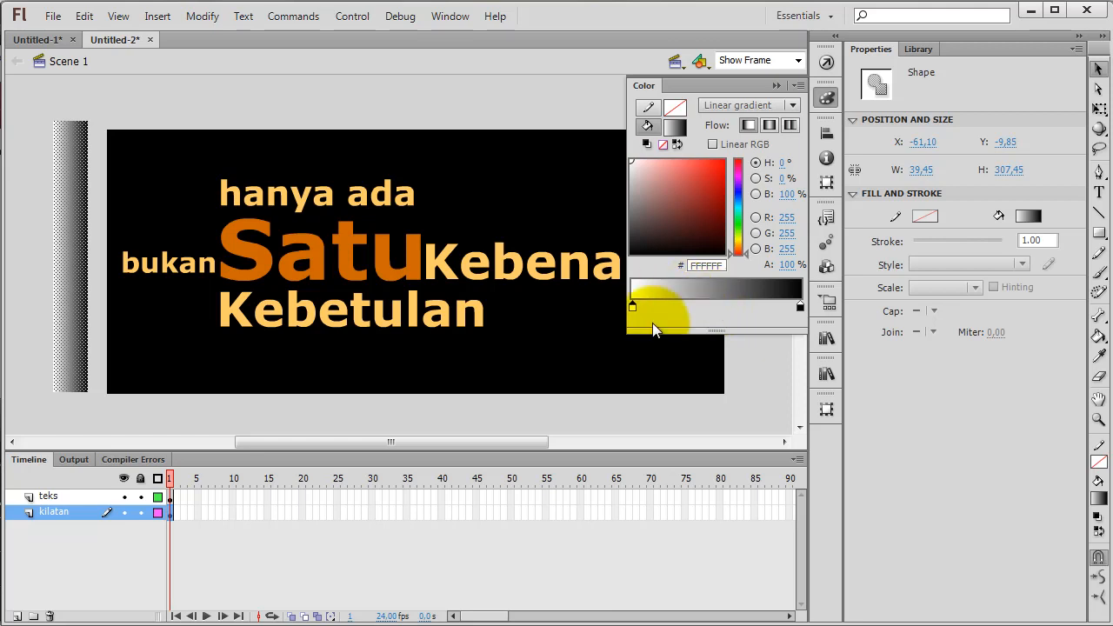
pyautogui.click(716, 302)
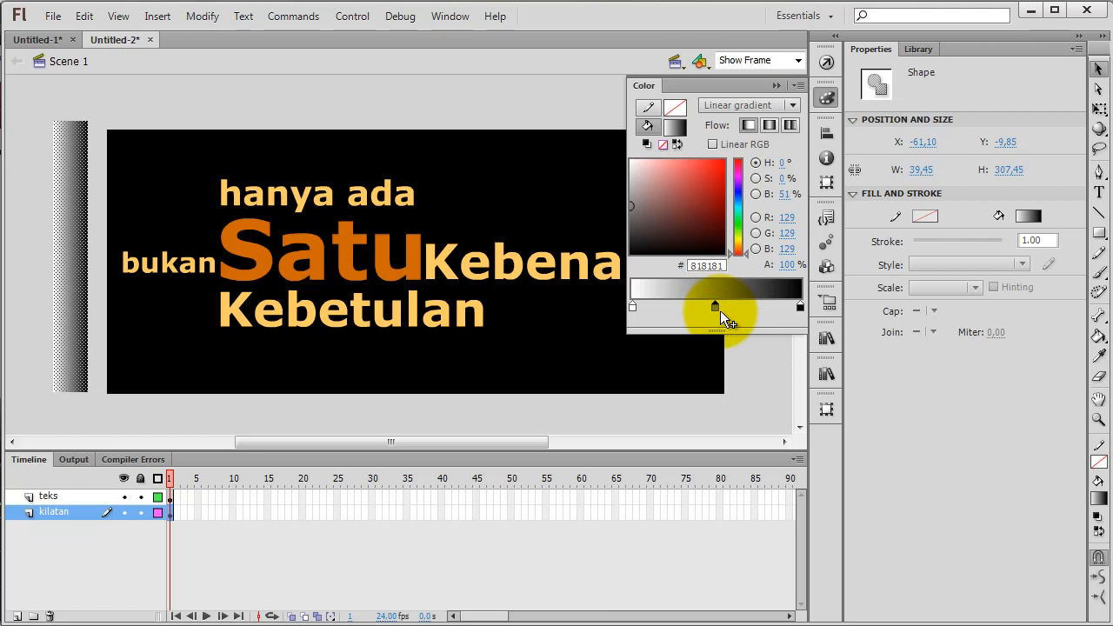
pyautogui.moveTo(637, 216); pyautogui.dragTo(620, 150)
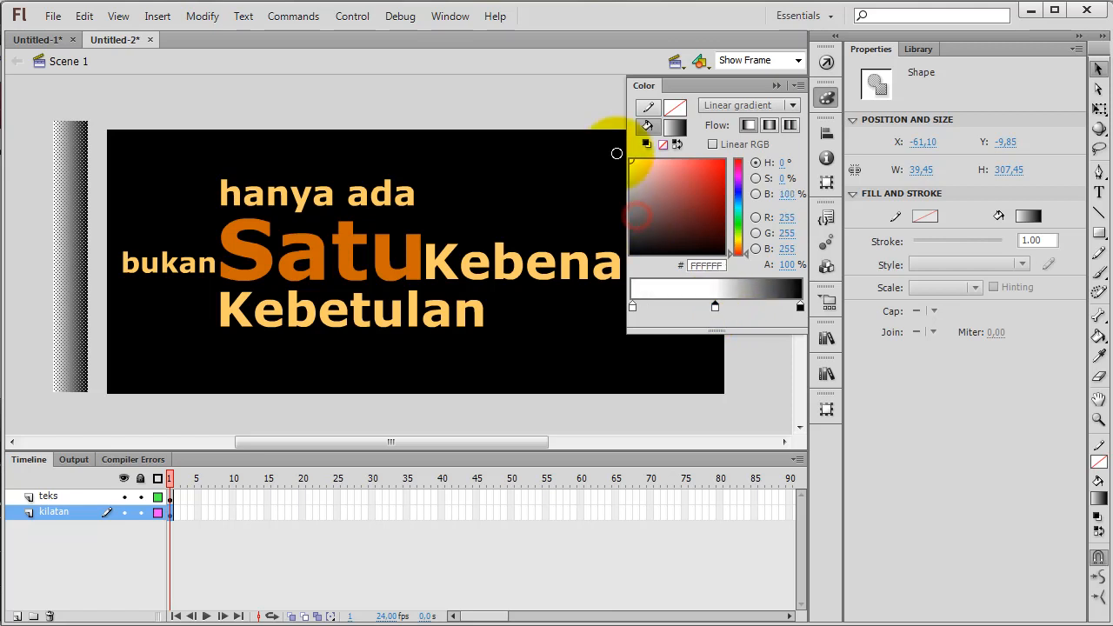
# Change the gradient's black end stop to white #FFFFFF with 0% alpha
pyautogui.click(801, 306)
pyautogui.moveTo(632, 196); pyautogui.dragTo(619, 142)
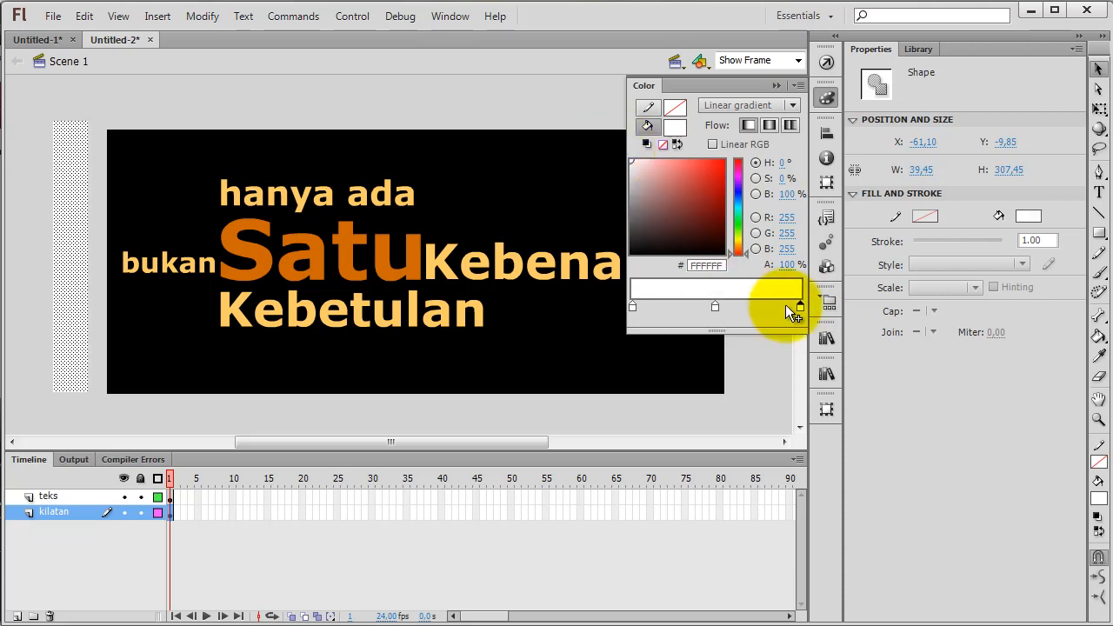
pyautogui.click(788, 265)
pyautogui.write('0')
pyautogui.press('Return')
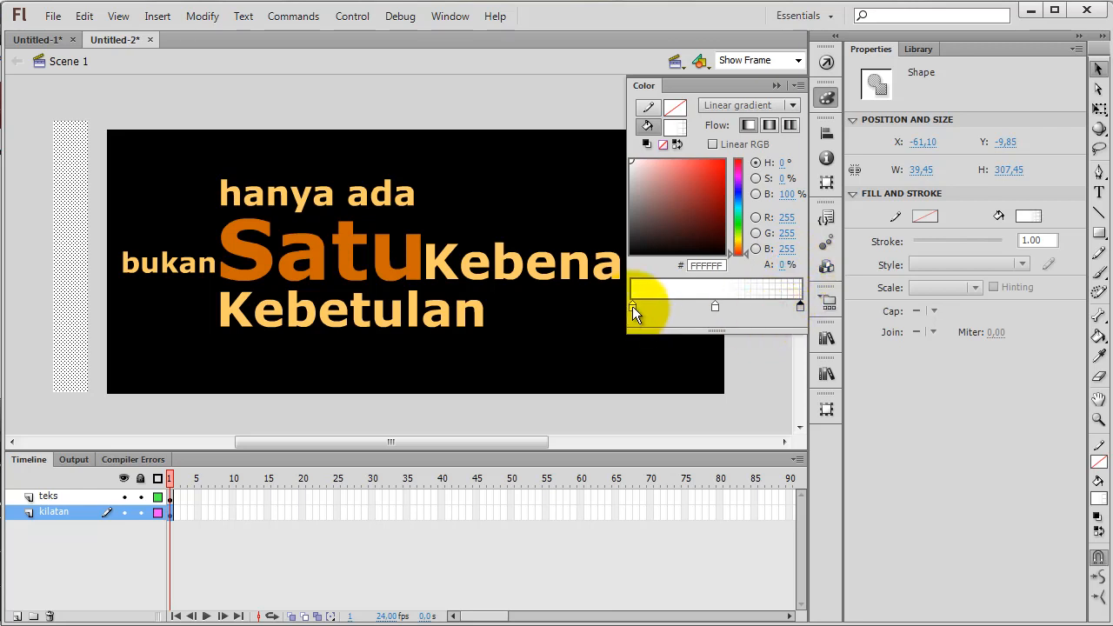
# Make the gradient's white starting stop fully transparent with 0% alpha
pyautogui.doubleClick(632, 306)
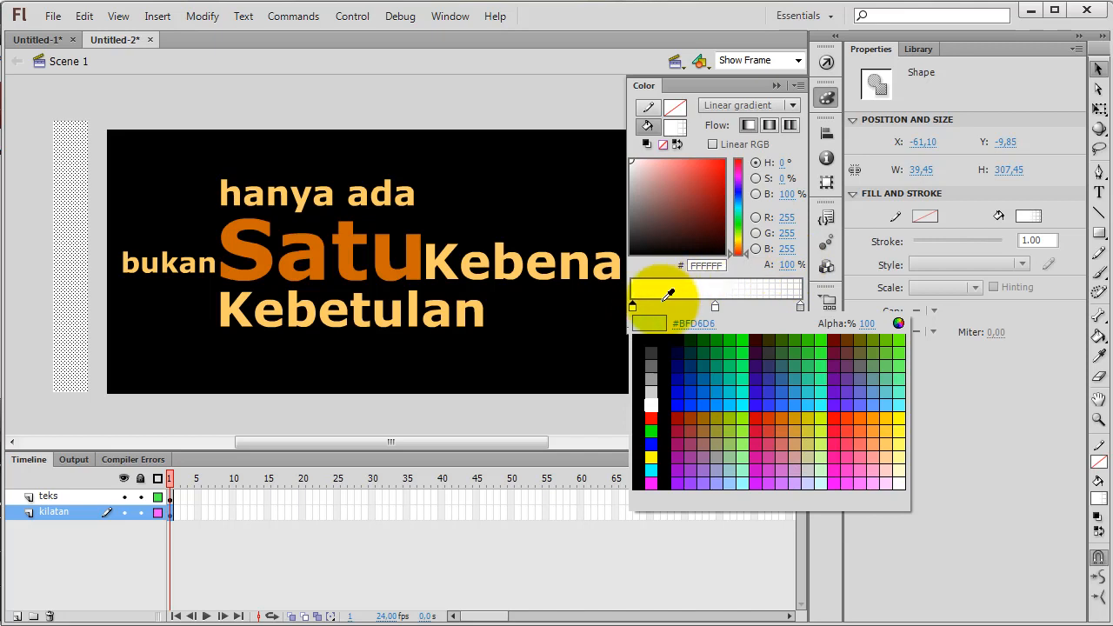
pyautogui.click(647, 310)
pyautogui.moveTo(656, 307); pyautogui.dragTo(652, 327)
pyautogui.click(632, 308)
pyautogui.click(632, 161)
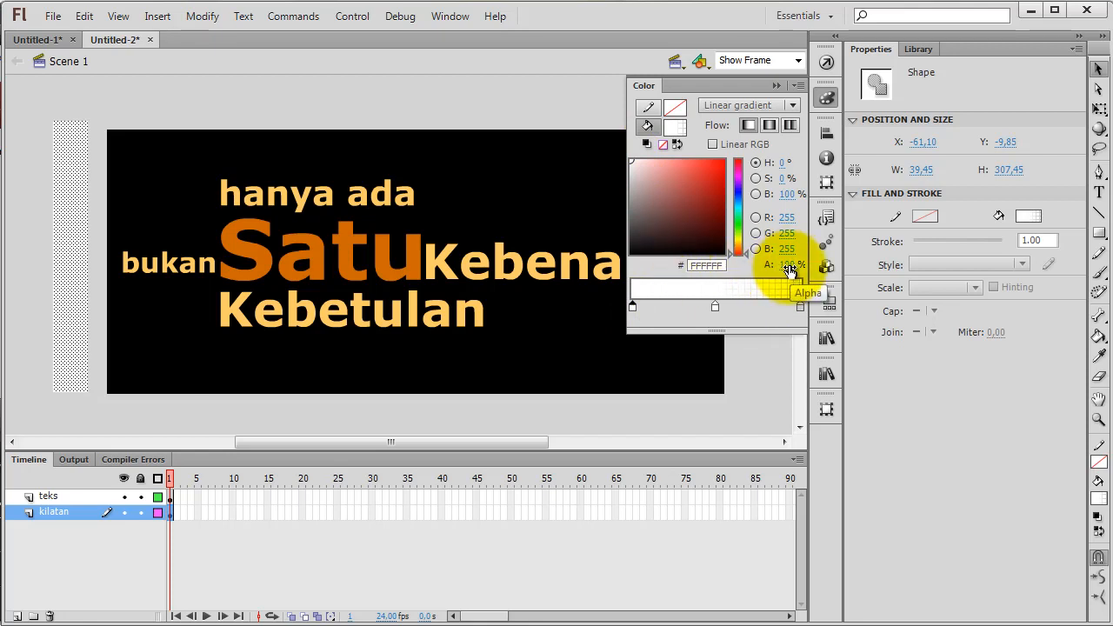
pyautogui.click(789, 265)
pyautogui.press('Return')
# Set the gradient's middle stop to white #FFFFFF at 100% alpha and deselect the rectangle
pyautogui.doubleClick(715, 305)
pyautogui.click(716, 305)
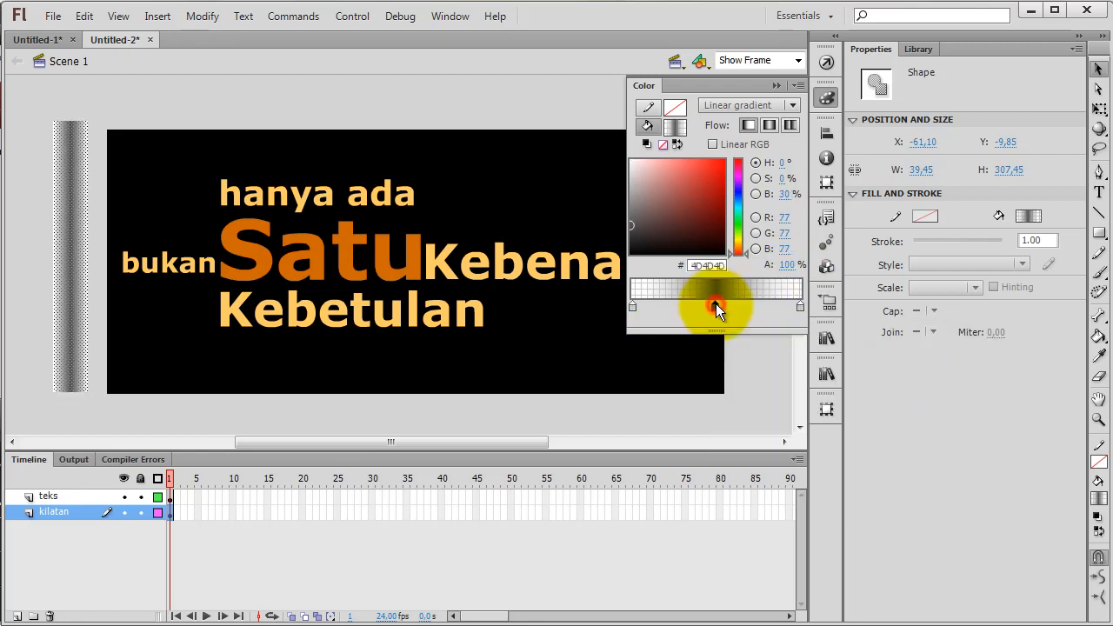
pyautogui.moveTo(678, 242); pyautogui.dragTo(618, 157)
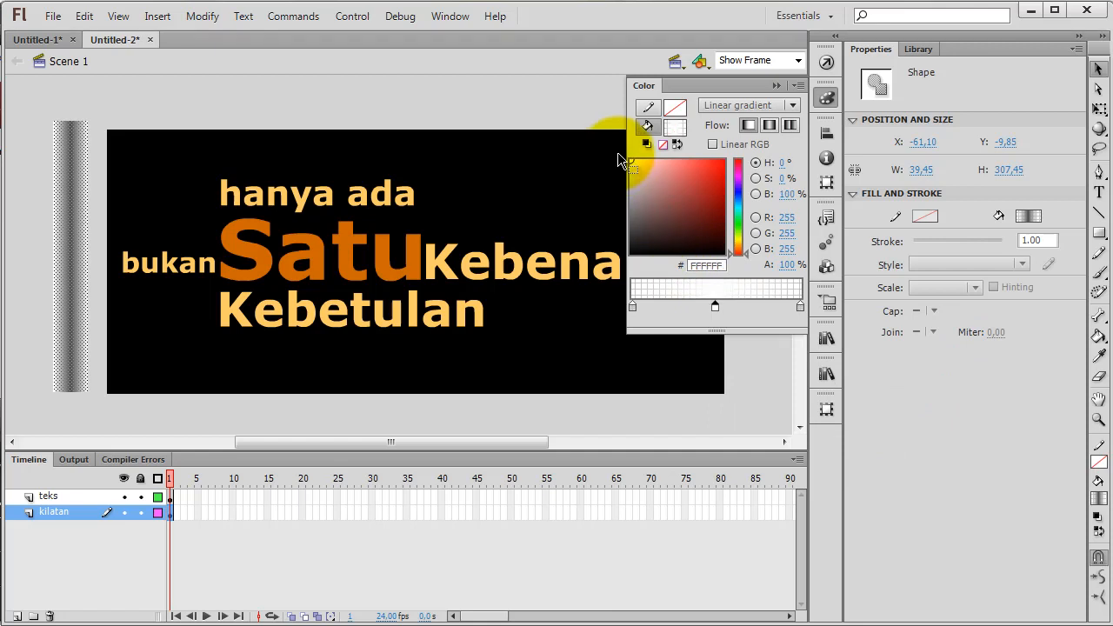
pyautogui.click(25, 291)
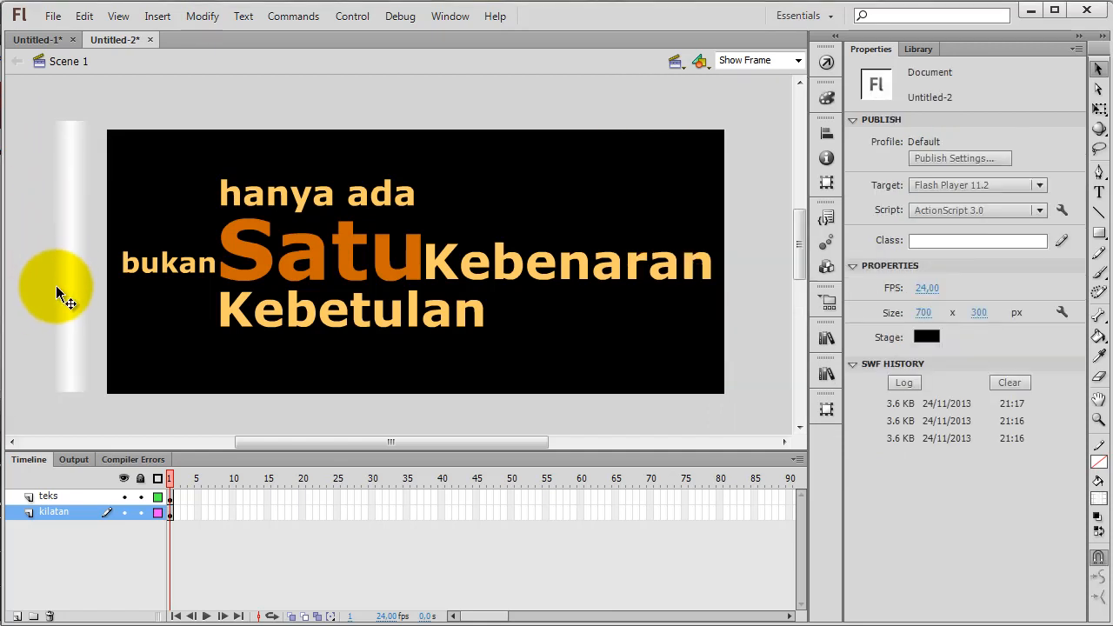
# Skew the gradient rectangle with Free Transform so its upper edge shifts right, making it about 218 px wide overall
pyautogui.hscroll(-3, 87, 167)
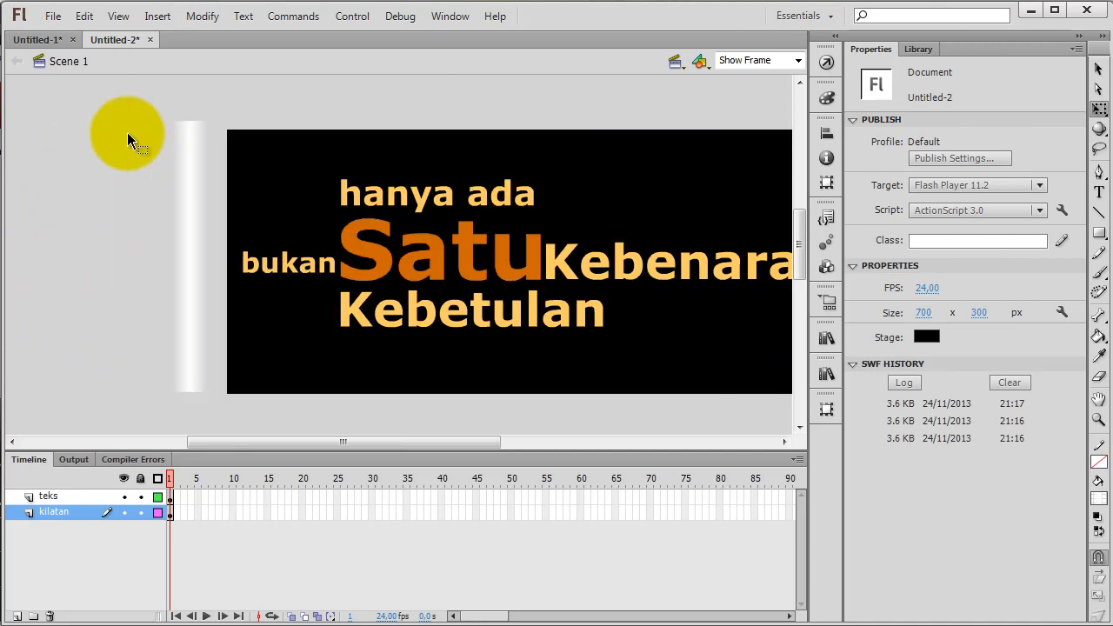
pyautogui.click(199, 172)
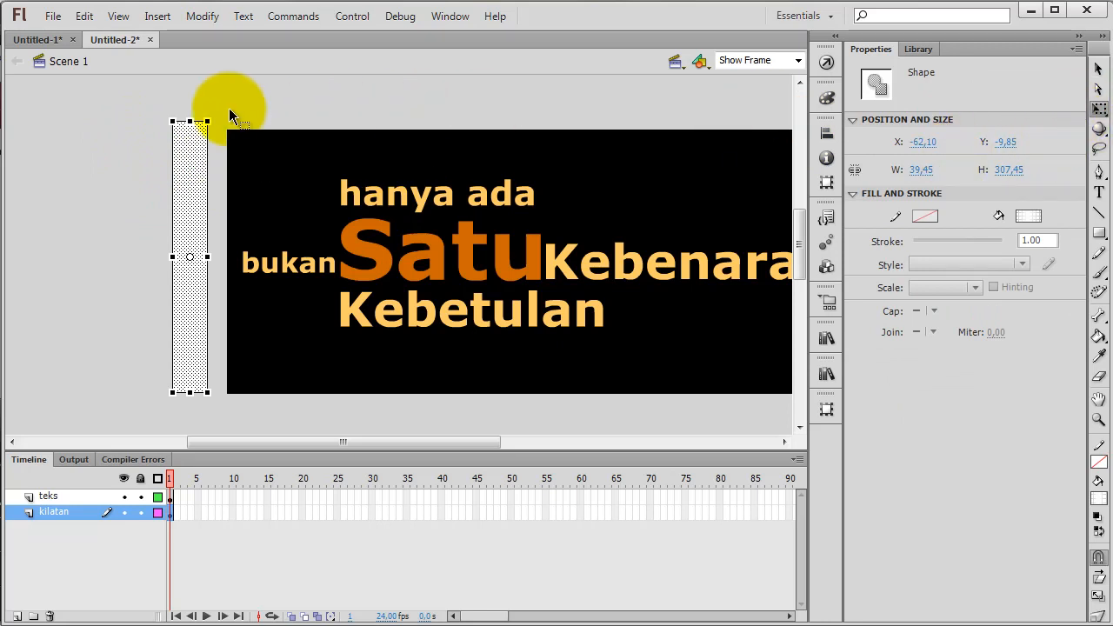
pyautogui.moveTo(198, 122); pyautogui.dragTo(348, 121)
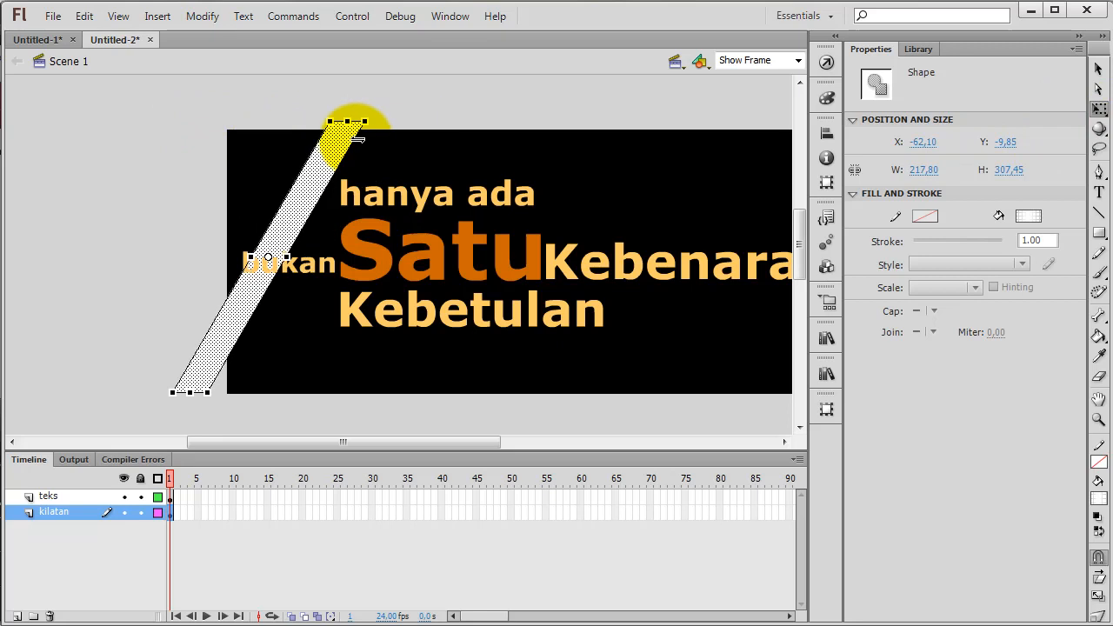
pyautogui.click(64, 321)
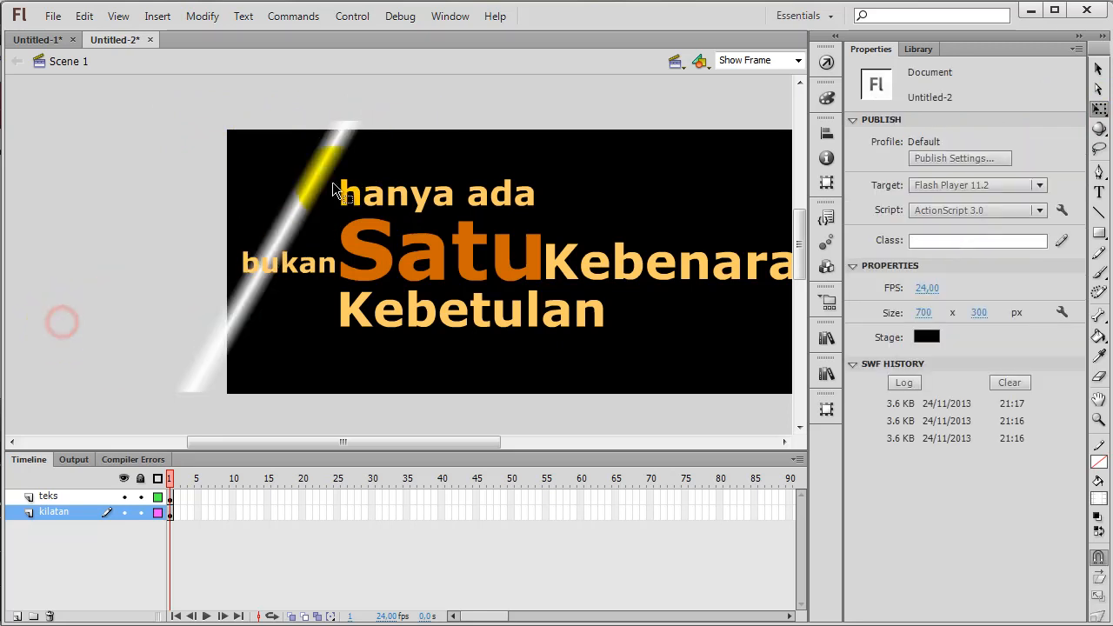
# Move the slanted shine off the stage's left side, to about X -235 and Y -4, and convert it to a Graphic symbol
pyautogui.moveTo(312, 184); pyautogui.dragTo(160, 192)
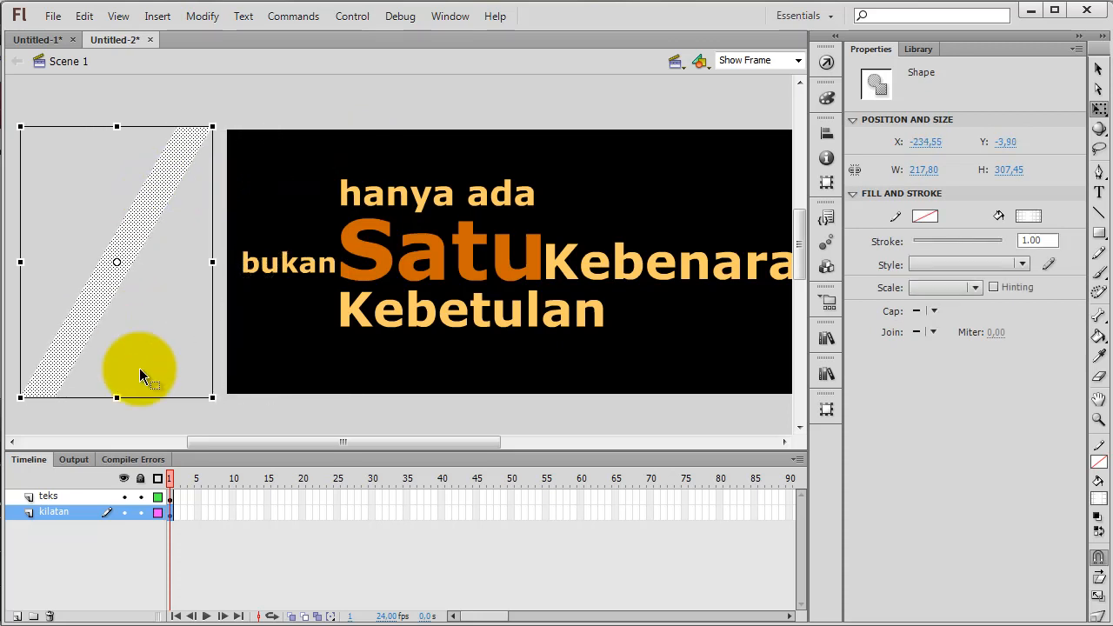
pyautogui.rightClick(145, 200)
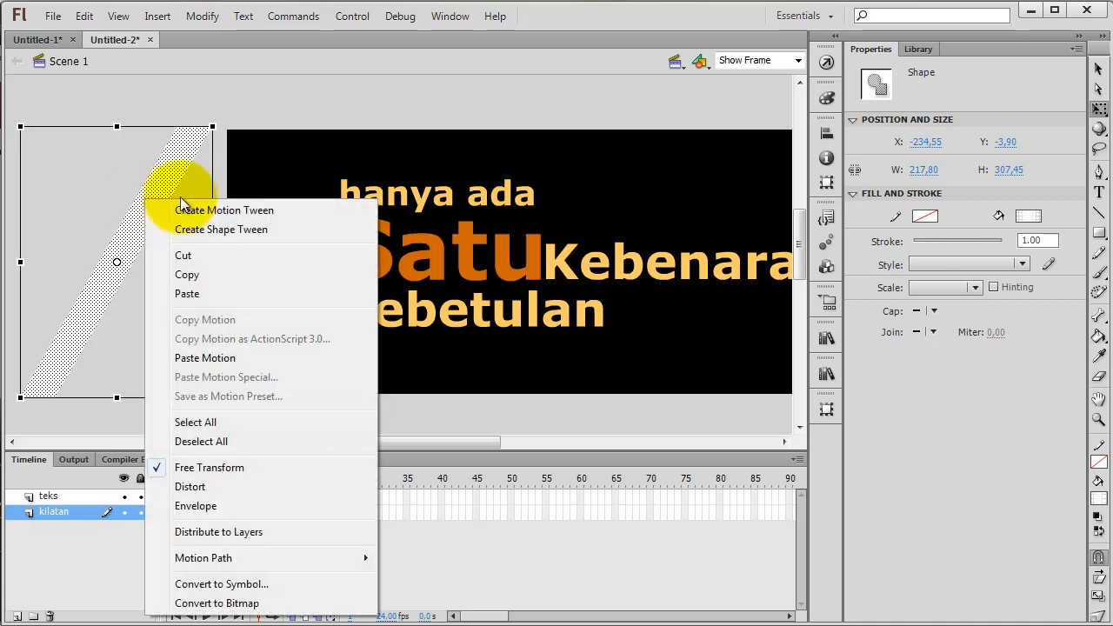
pyautogui.click(220, 584)
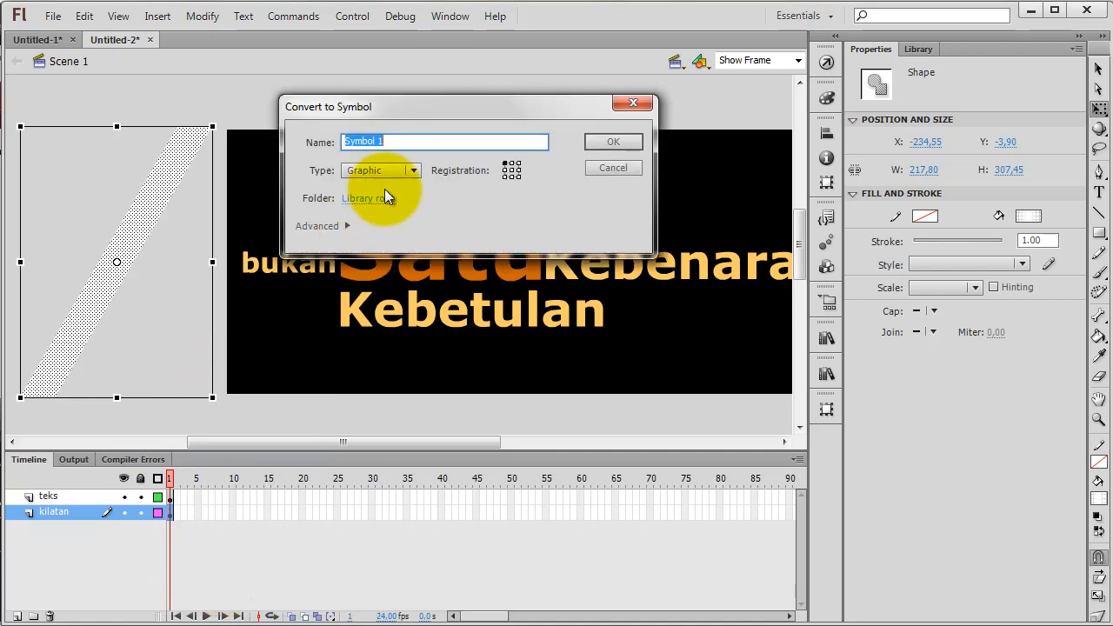
pyautogui.click(614, 143)
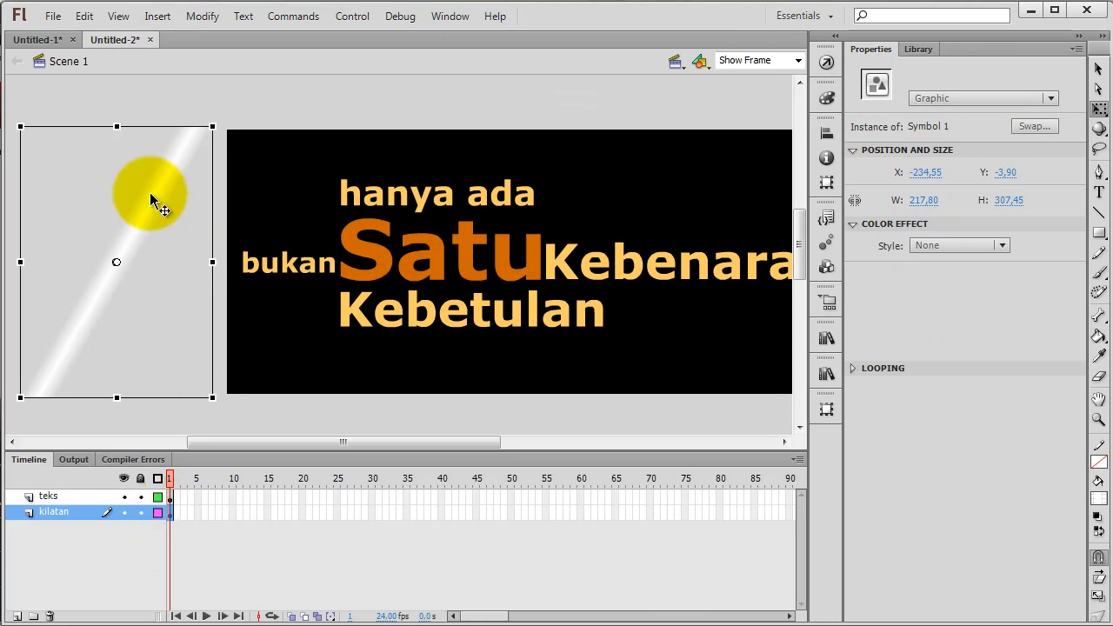
# Create a motion tween on the "kilatan" layer and extend its span to frame 60
pyautogui.rightClick(170, 514)
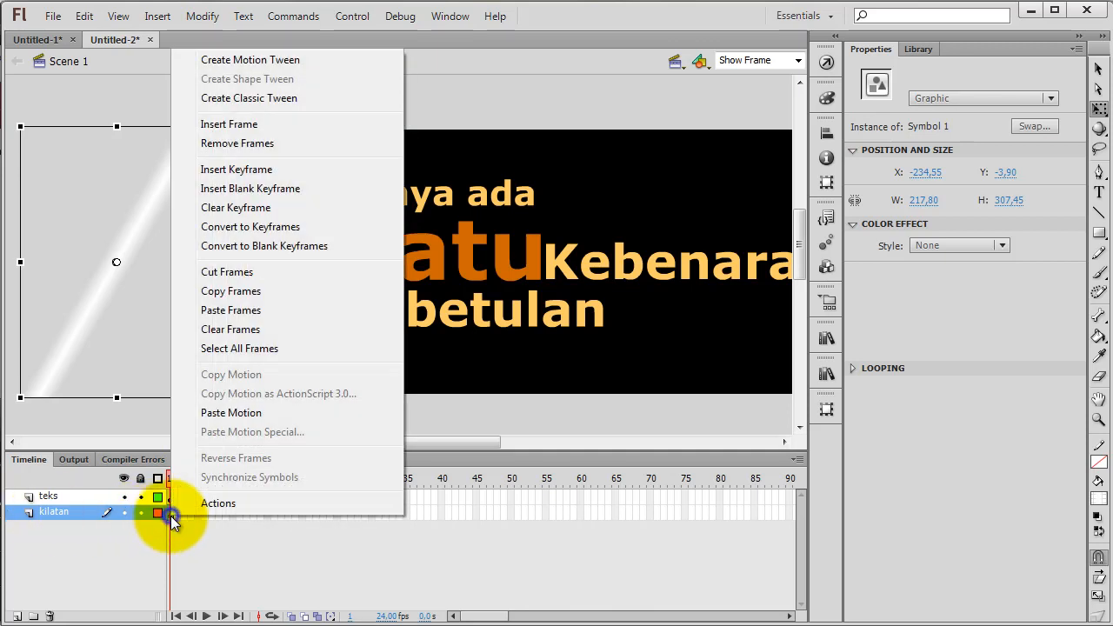
pyautogui.click(238, 61)
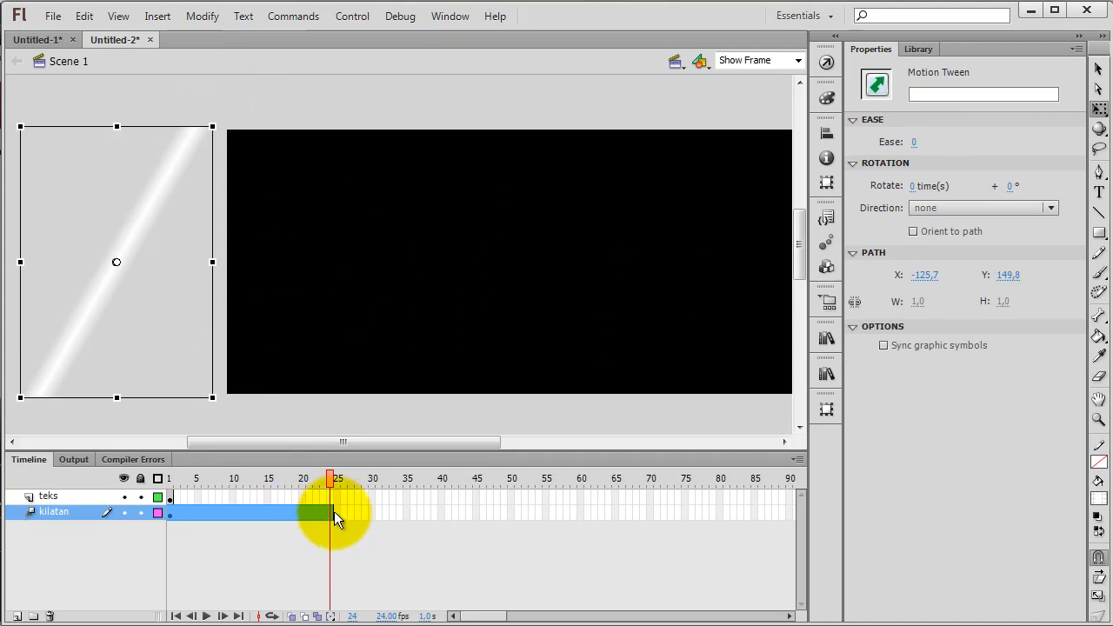
pyautogui.moveTo(334, 511); pyautogui.dragTo(579, 513)
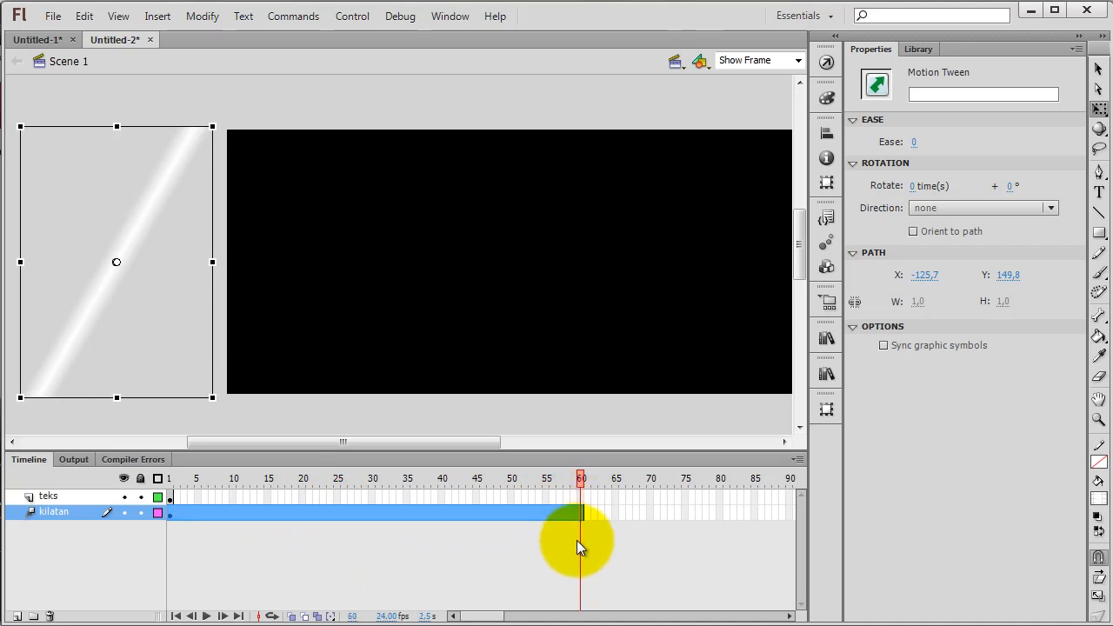
# Insert a frame at frame 60 on the "teks" layer so the text spans the whole shine animation
pyautogui.rightClick(580, 492)
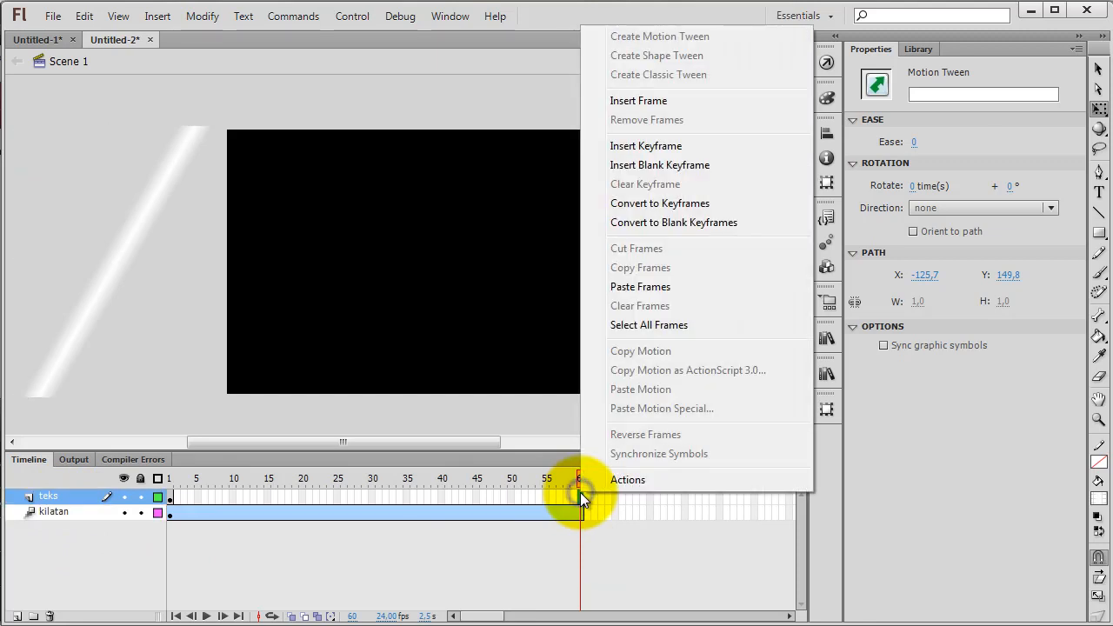
pyautogui.click(633, 105)
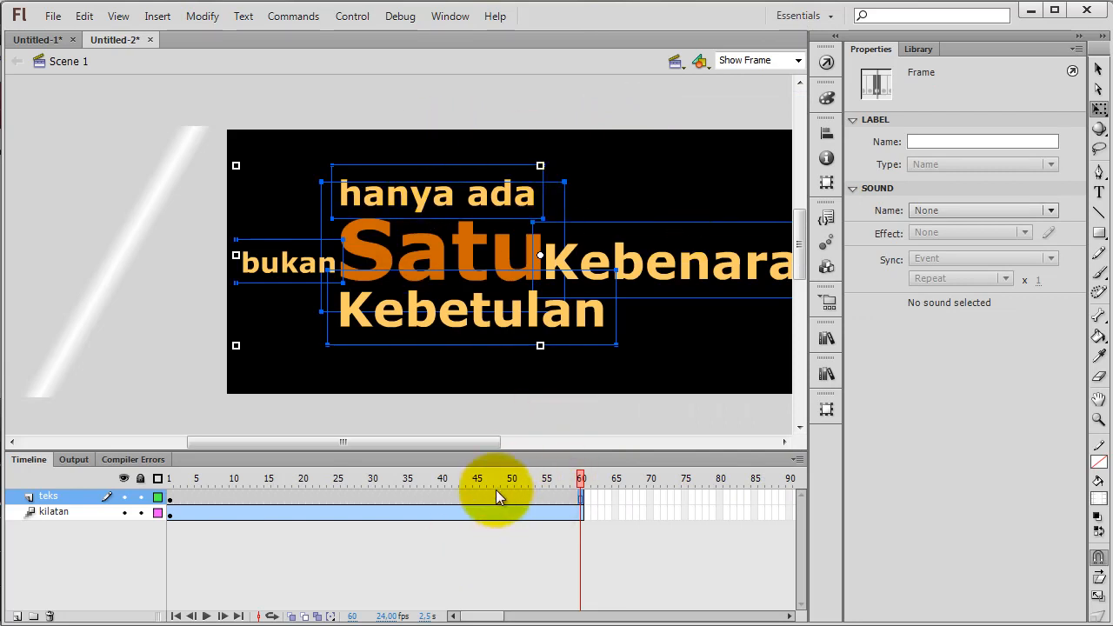
pyautogui.moveTo(477, 454); pyautogui.dragTo(507, 450)
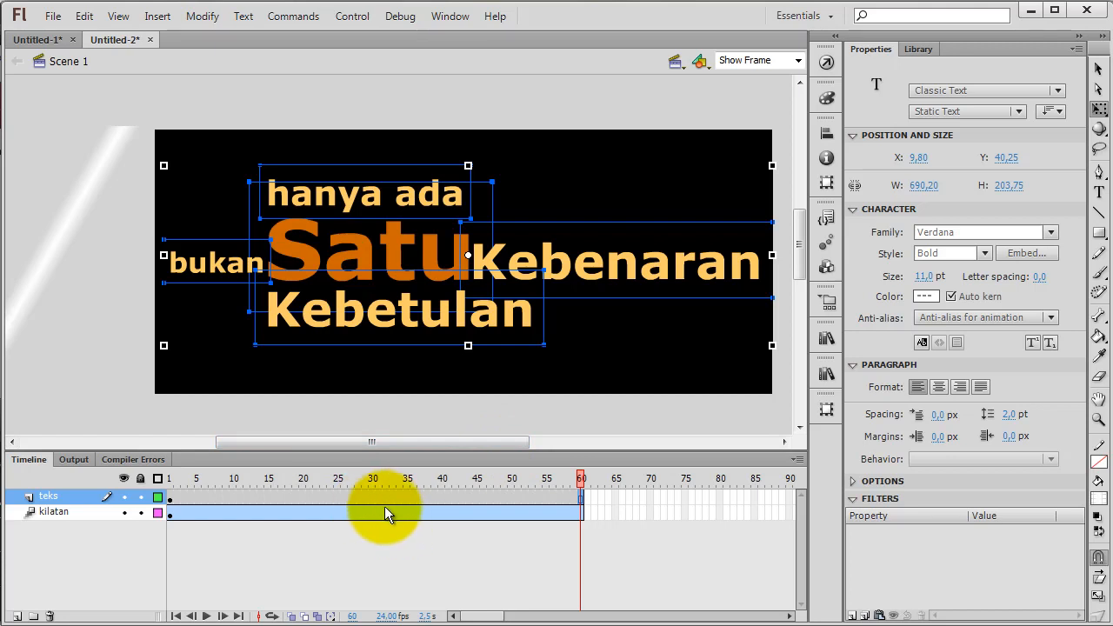
# At frame 60 of the "kilatan" tween, move the shine horizontally 950 px to the right, past the stage's right edge
pyautogui.click(62, 512)
pyautogui.moveTo(583, 480)
pyautogui.mouseDown()
pyautogui.moveTo(560, 480)
pyautogui.moveTo(583, 481)
pyautogui.mouseUp()
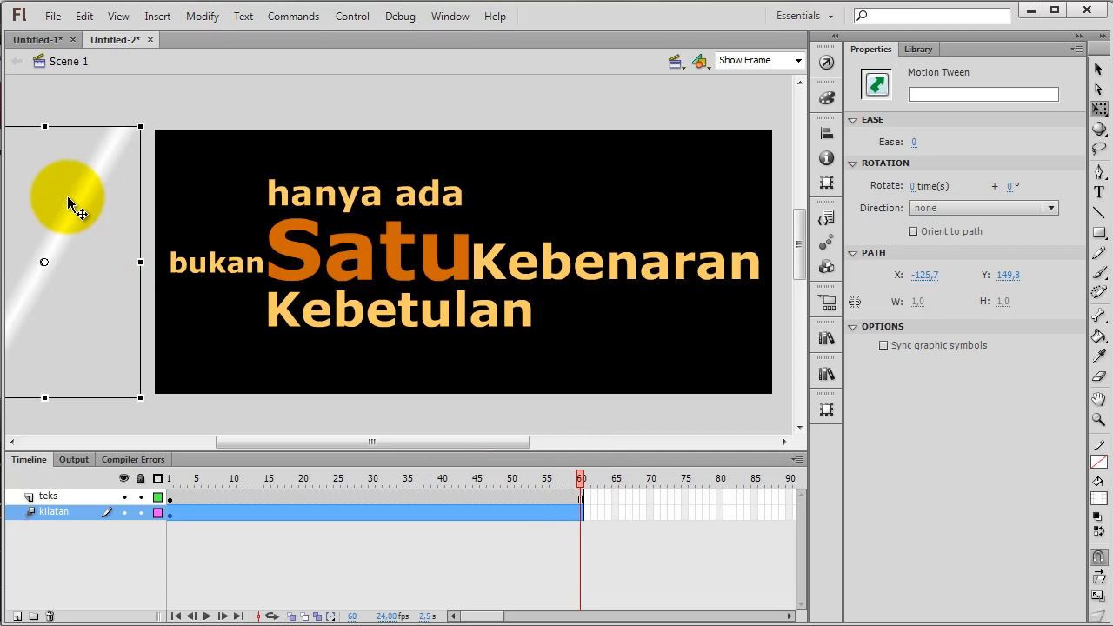
pyautogui.moveTo(68, 199); pyautogui.dragTo(84, 200)
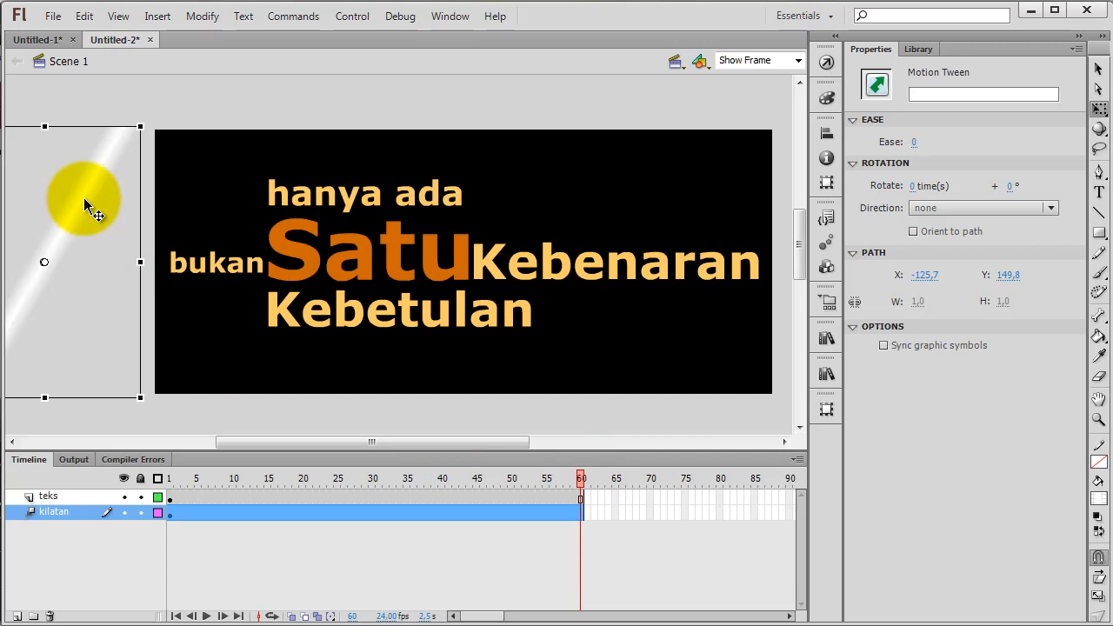
pyautogui.hotkey('shift', 'Right')
pyautogui.hotkey('shift', 'Right')
pyautogui.hotkey('shift', 'Right')
pyautogui.hotkey('shift', 'Right')
pyautogui.hotkey('shift', 'Right')
pyautogui.hotkey('shift', 'Right')
pyautogui.hotkey('shift', 'Right')
pyautogui.hotkey('shift', 'Right')
pyautogui.hotkey('shift', 'Right')
pyautogui.hotkey('shift', 'Right')
pyautogui.hotkey('shift', 'Right')
pyautogui.hotkey('shift', 'Right')
pyautogui.hotkey('shift', 'Right')
pyautogui.hotkey('shift', 'Right')
pyautogui.hotkey('shift', 'Right')
pyautogui.hotkey('shift', 'Right')
pyautogui.hotkey('shift', 'Right')
pyautogui.hotkey('shift', 'Right')
pyautogui.hotkey('shift', 'Right')
pyautogui.hotkey('shift', 'Right')
pyautogui.hotkey('shift', 'Right')
pyautogui.hotkey('shift', 'Right')
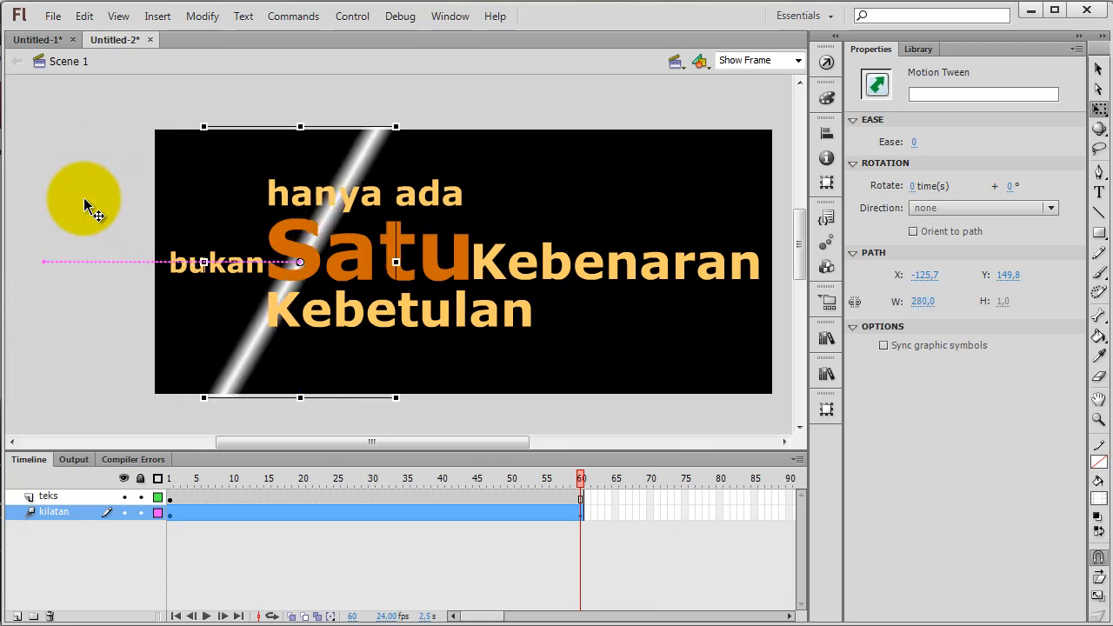
pyautogui.hotkey('shift', 'Right')
pyautogui.hotkey('shift', 'Right')
pyautogui.hotkey('shift', 'Right')
pyautogui.hotkey('shift', 'Right')
pyautogui.hotkey('shift', 'Right')
pyautogui.hotkey('shift', 'Right')
pyautogui.hotkey('shift', 'Right')
pyautogui.hotkey('shift', 'Right')
pyautogui.hotkey('shift', 'Right')
pyautogui.hotkey('shift', 'Right')
pyautogui.hotkey('shift', 'Right')
pyautogui.hotkey('shift', 'Right')
pyautogui.hotkey('shift', 'Right')
pyautogui.hotkey('shift', 'Right')
pyautogui.hotkey('shift', 'Right')
pyautogui.hotkey('shift', 'Right')
pyautogui.hotkey('shift', 'Right')
pyautogui.hotkey('shift', 'Right')
pyautogui.hotkey('shift', 'Right')
pyautogui.hotkey('shift', 'Right')
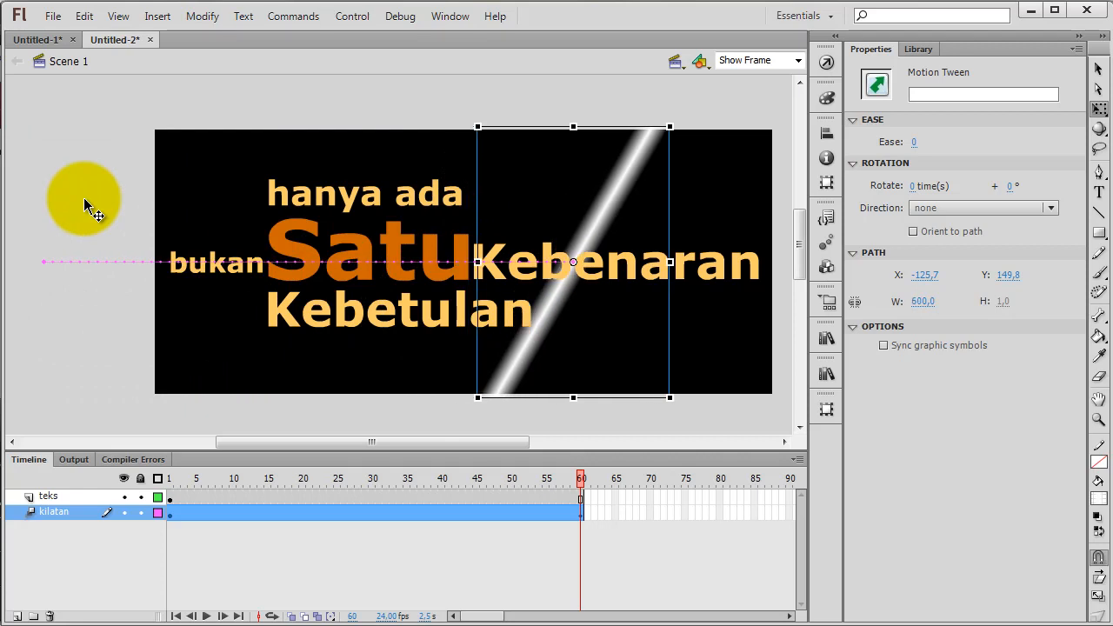
pyautogui.hotkey('shift', 'Right')
pyautogui.hotkey('shift', 'Right')
pyautogui.hotkey('shift', 'Right')
pyautogui.hotkey('shift', 'Right')
pyautogui.hotkey('shift', 'Right')
pyautogui.hotkey('shift', 'Right')
pyautogui.hotkey('shift', 'Right')
pyautogui.hotkey('shift', 'Right')
pyautogui.hotkey('shift', 'Right')
pyautogui.hotkey('shift', 'Right')
pyautogui.hotkey('shift', 'Right')
pyautogui.hotkey('shift', 'Right')
pyautogui.hotkey('shift', 'Right')
pyautogui.hotkey('shift', 'Right')
pyautogui.hotkey('shift', 'Right')
pyautogui.hotkey('shift', 'Right')
pyautogui.hotkey('shift', 'Right')
pyautogui.hotkey('shift', 'Right')
pyautogui.hotkey('shift', 'Right')
pyautogui.hotkey('shift', 'Right')
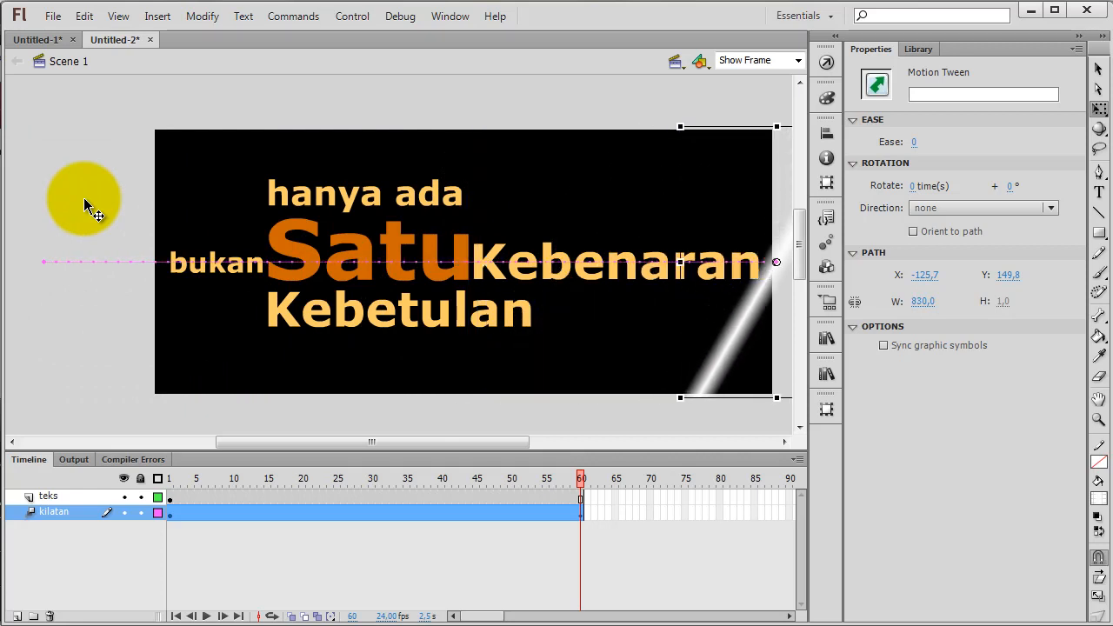
pyautogui.hotkey('shift', 'Right')
pyautogui.hotkey('shift', 'Right')
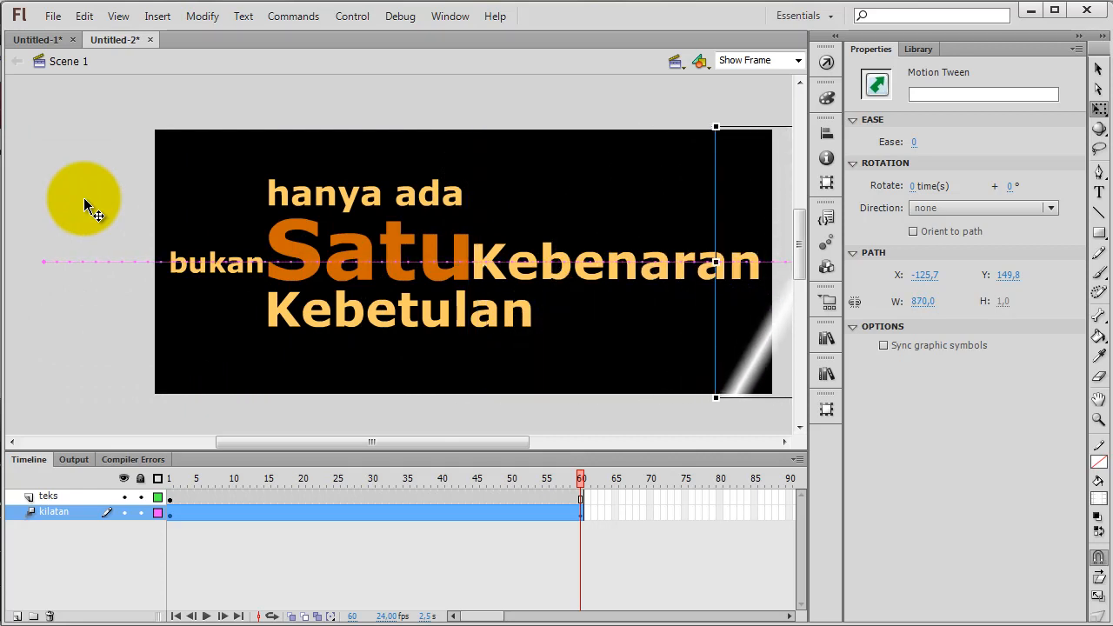
pyautogui.hotkey('shift', 'Right')
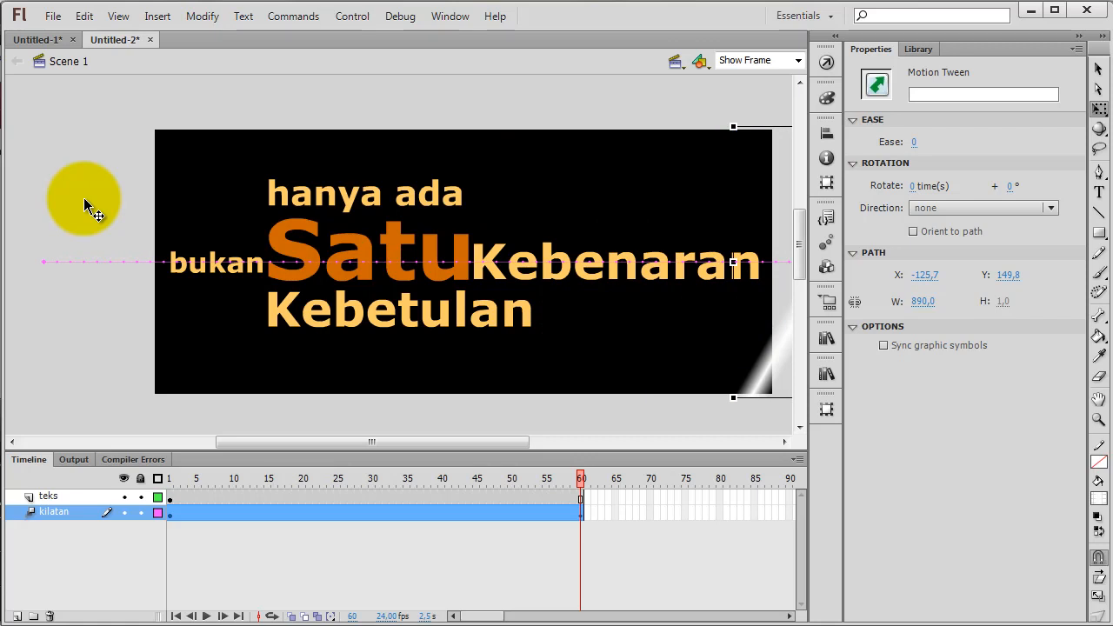
pyautogui.hotkey('shift', 'Right')
pyautogui.hotkey('shift', 'Right')
pyautogui.hotkey('shift', 'Right')
pyautogui.hotkey('shift', 'Right')
pyautogui.hotkey('shift', 'Right')
pyautogui.hotkey('shift', 'Right')
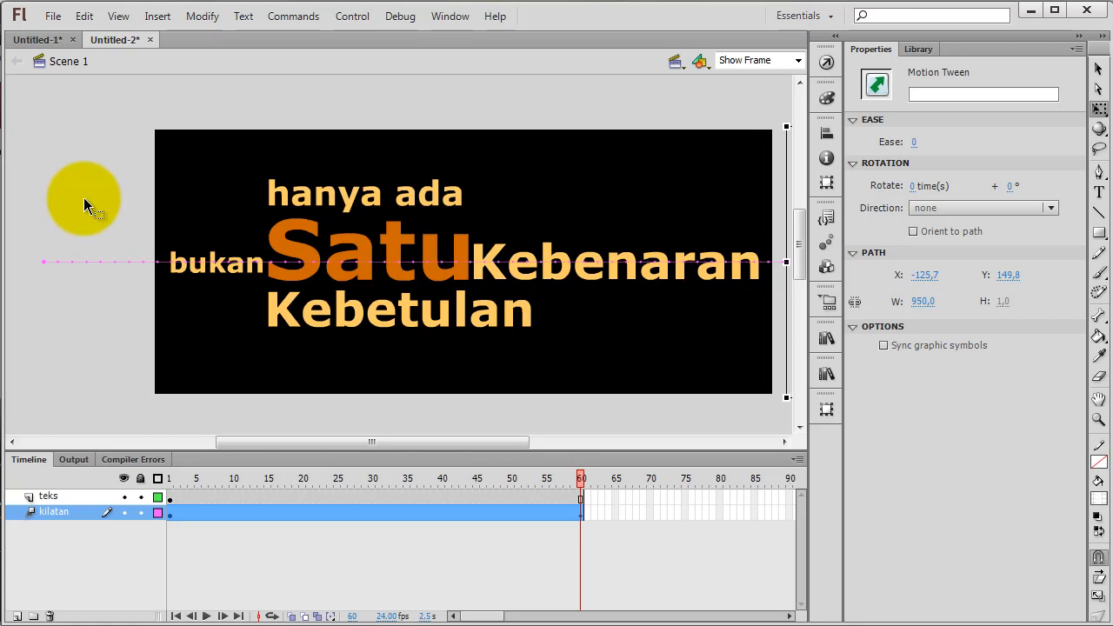
pyautogui.moveTo(580, 479); pyautogui.dragTo(635, 495)
pyautogui.click(157, 513)
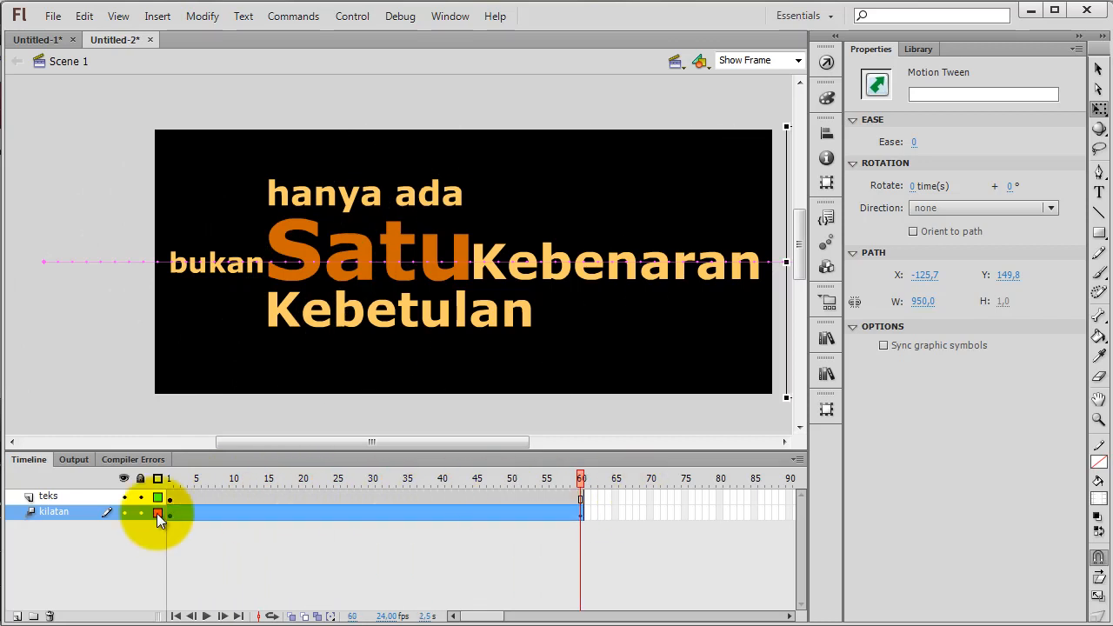
# Turn the "teks" layer into a mask over "kilatan" and scrub back to about frame 16 to preview it
pyautogui.rightClick(50, 498)
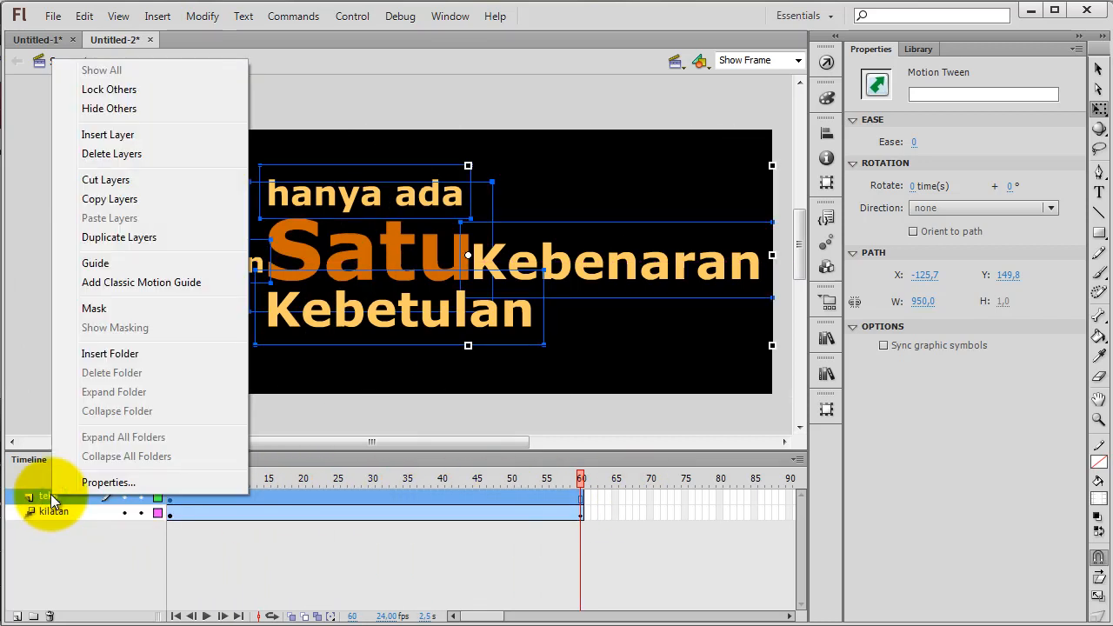
pyautogui.click(94, 310)
pyautogui.moveTo(581, 479); pyautogui.dragTo(271, 542)
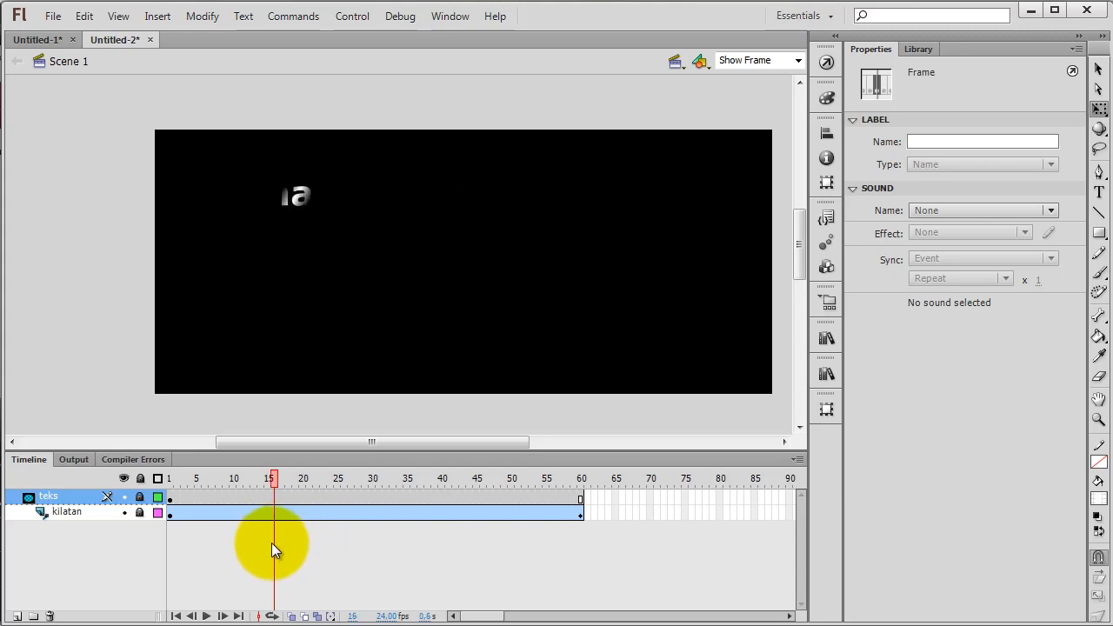
# Unlock the "teks" layer, select all its text blocks and break them apart twice into plain shapes
pyautogui.click(141, 498)
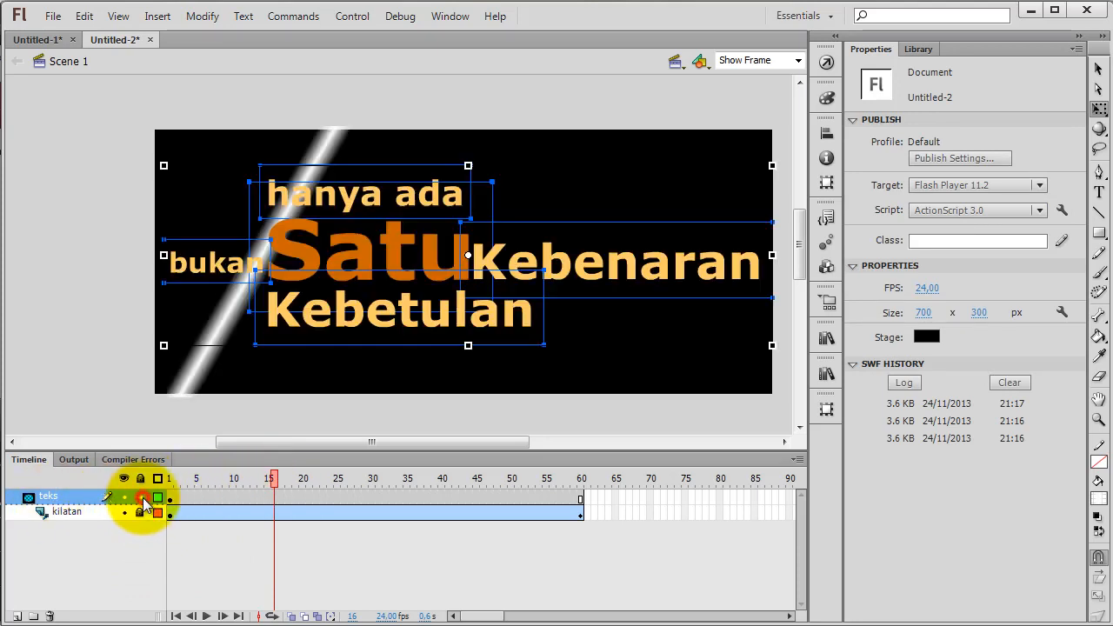
pyautogui.click(81, 307)
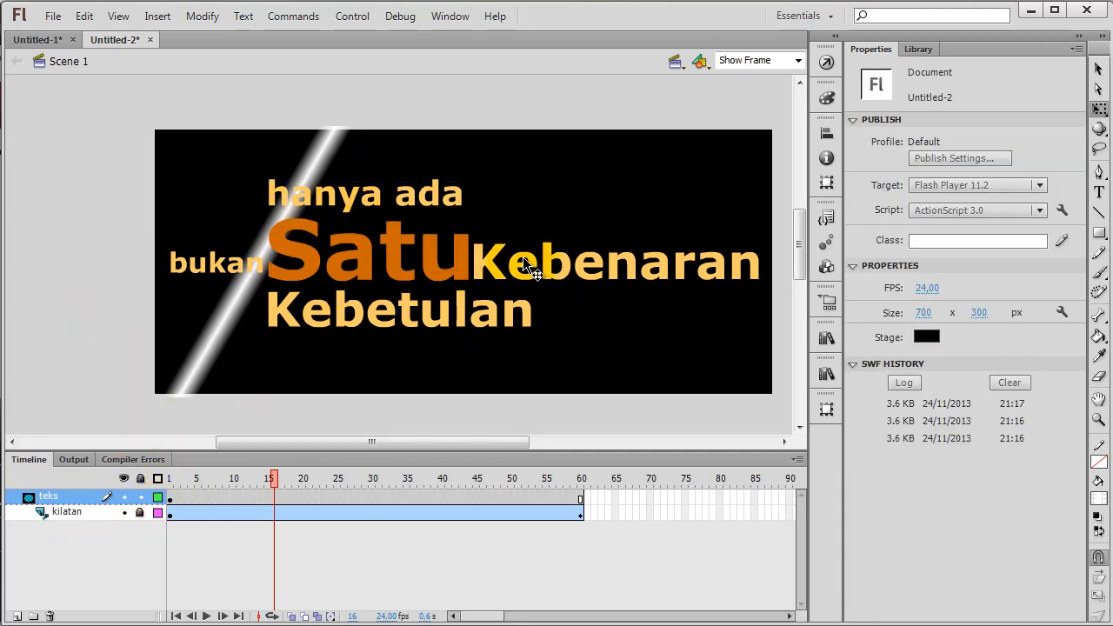
pyautogui.click(378, 200)
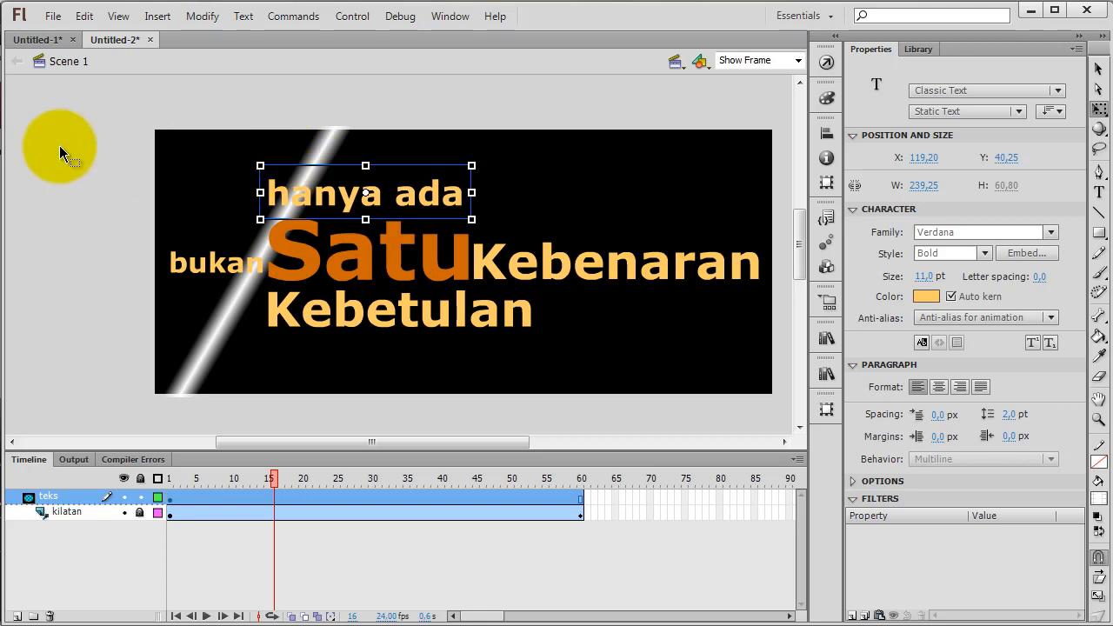
pyautogui.click(128, 160)
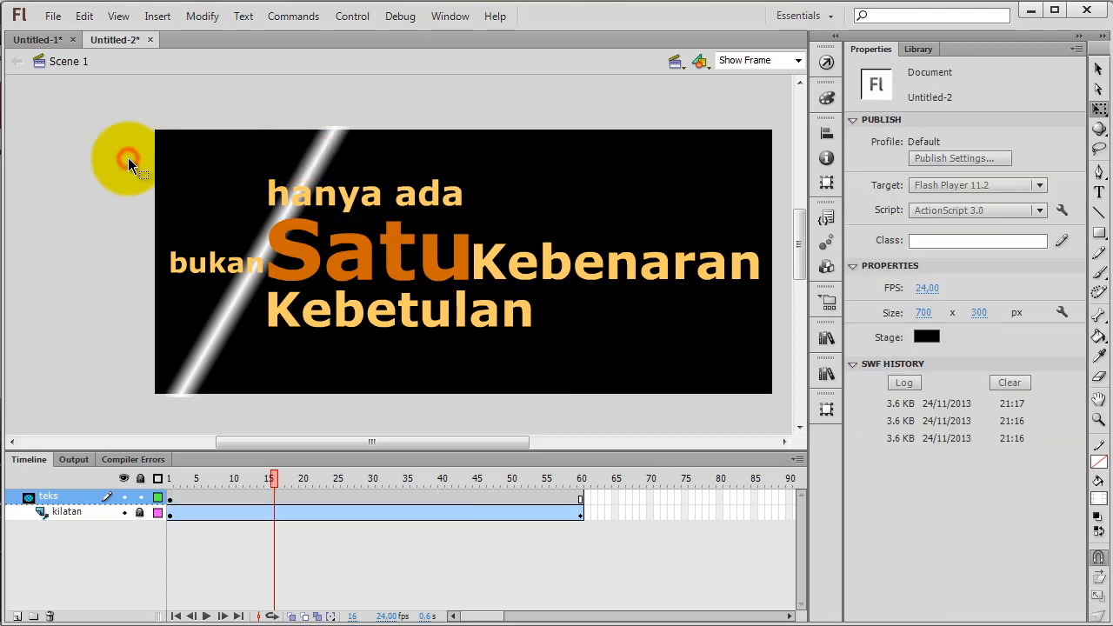
pyautogui.moveTo(104, 150); pyautogui.dragTo(779, 365)
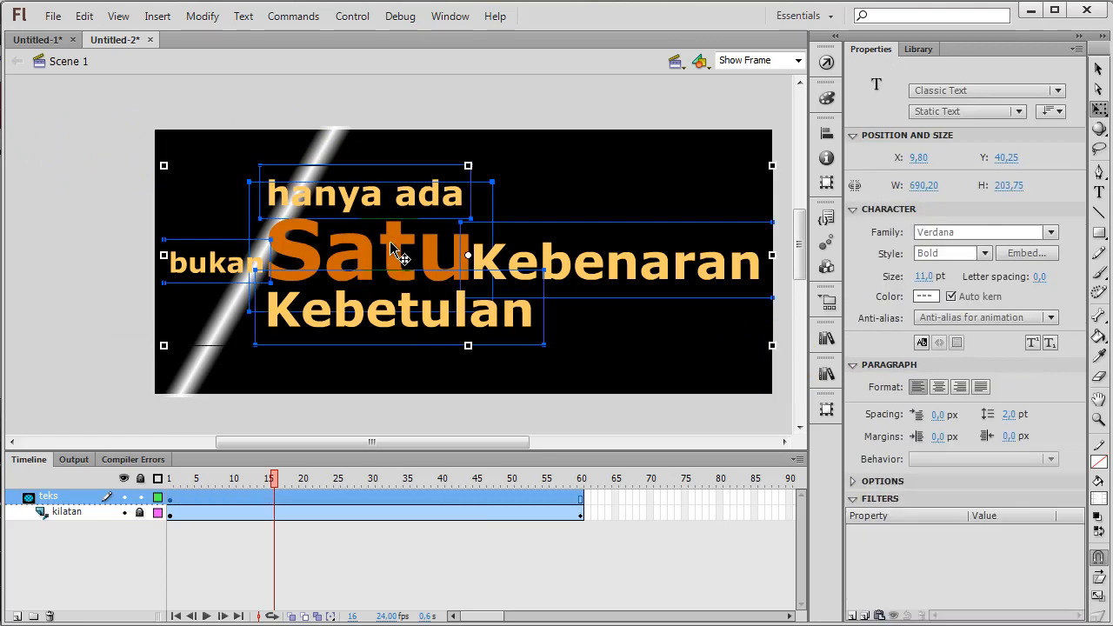
pyautogui.rightClick(393, 240)
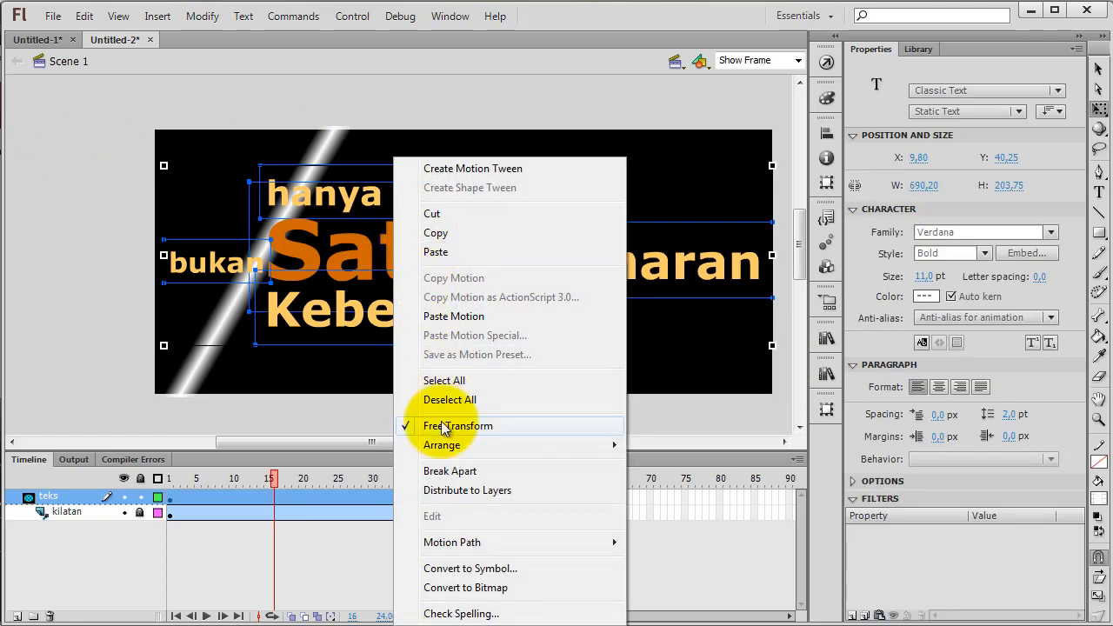
pyautogui.click(450, 472)
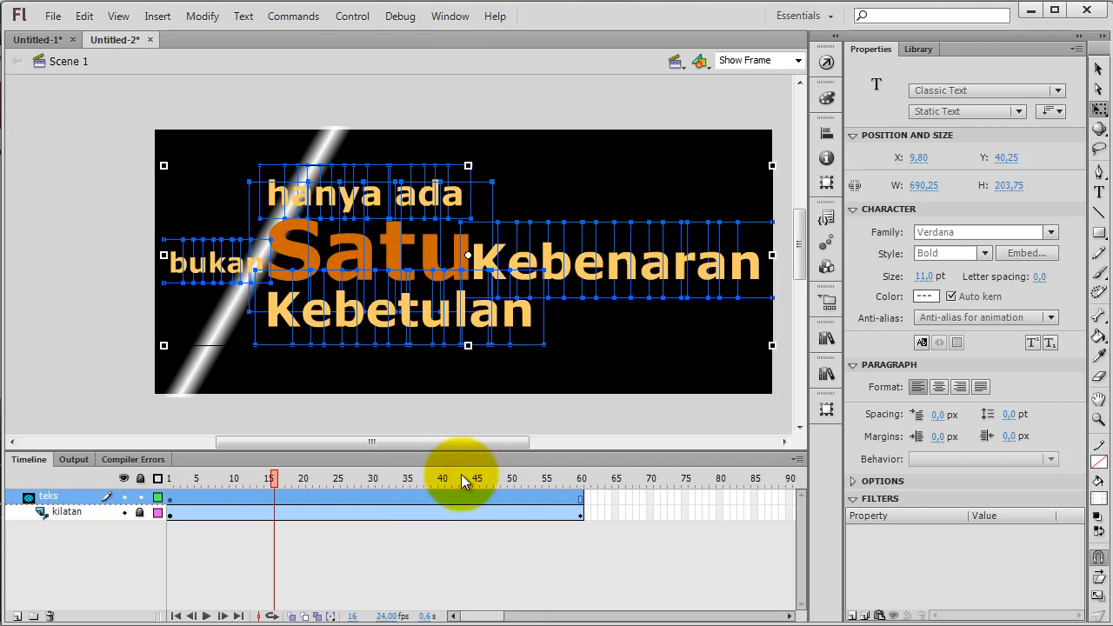
pyautogui.rightClick(389, 231)
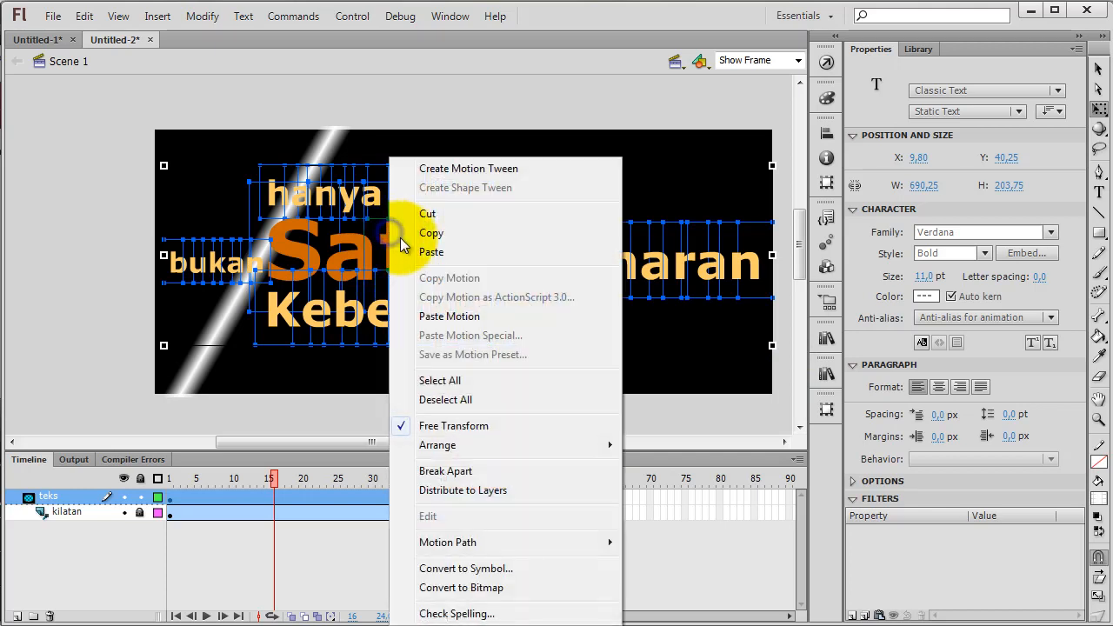
pyautogui.click(440, 472)
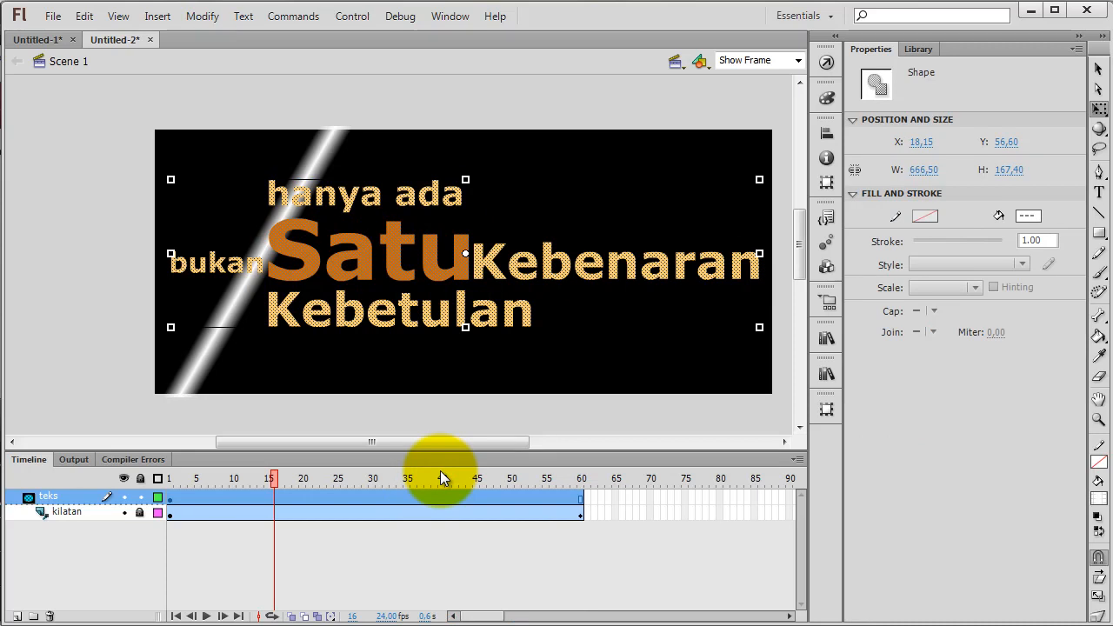
# Deselect the text shapes, relock the "teks" layer and scrub back to frame 1 to preview the masked shine
pyautogui.click(113, 193)
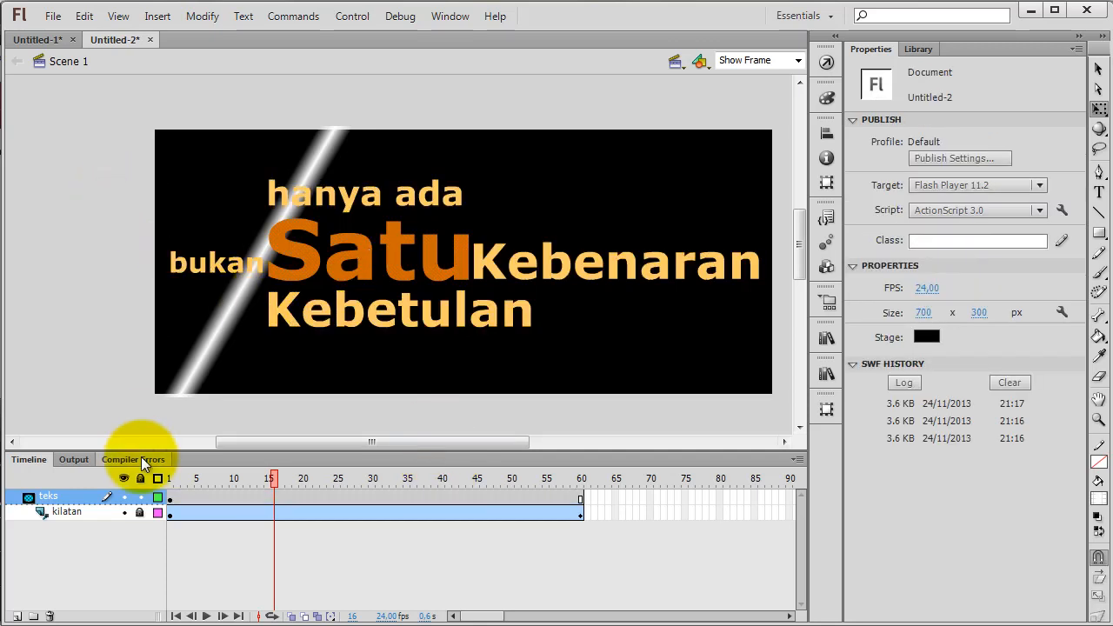
pyautogui.click(140, 497)
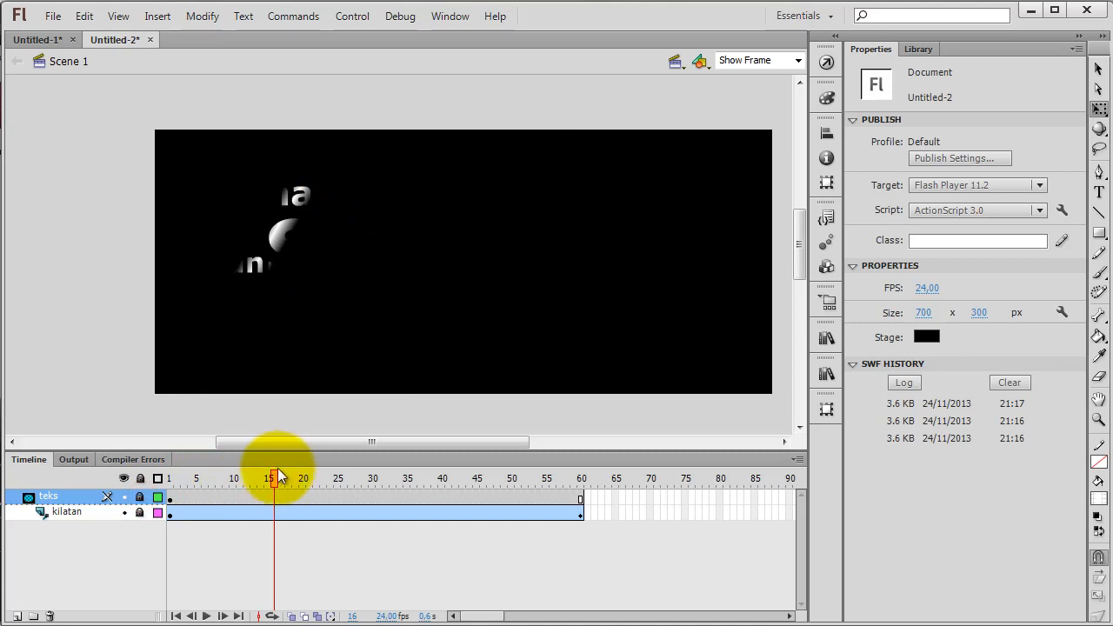
pyautogui.moveTo(274, 474); pyautogui.dragTo(207, 528)
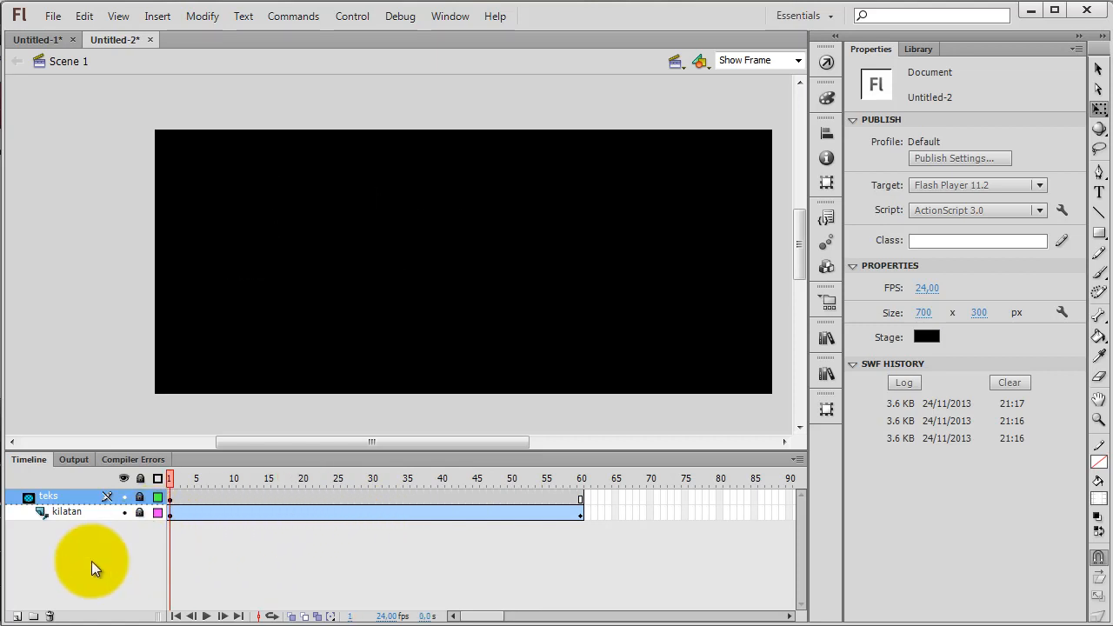
# Unlock the "teks" layer, add a new layer beneath "kilatan" outside the mask, and name it "teks2"
pyautogui.click(138, 493)
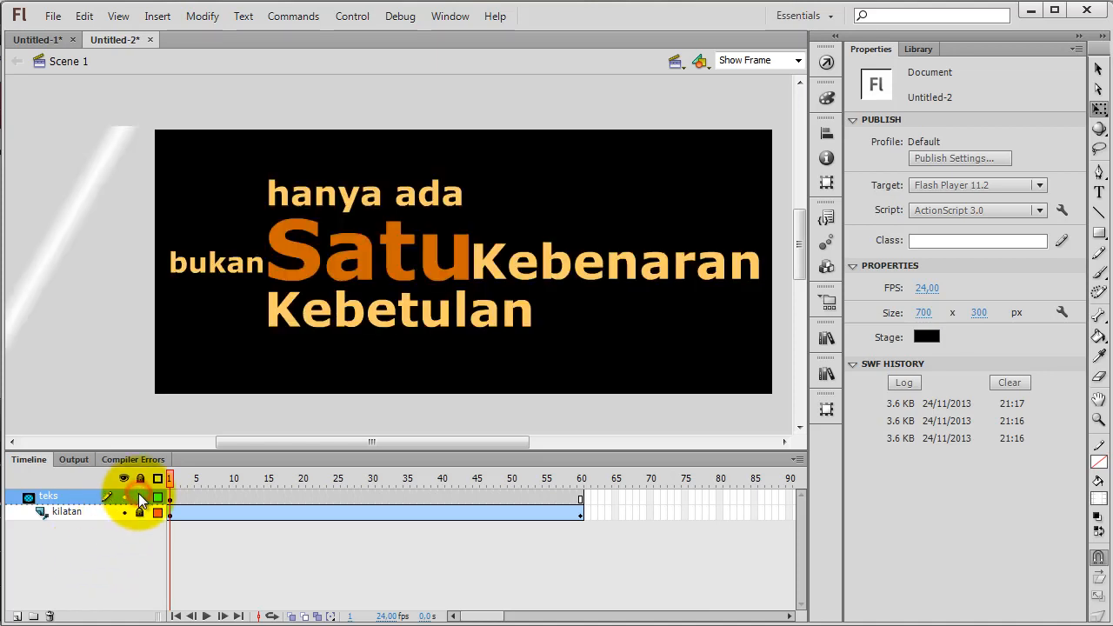
pyautogui.click(16, 616)
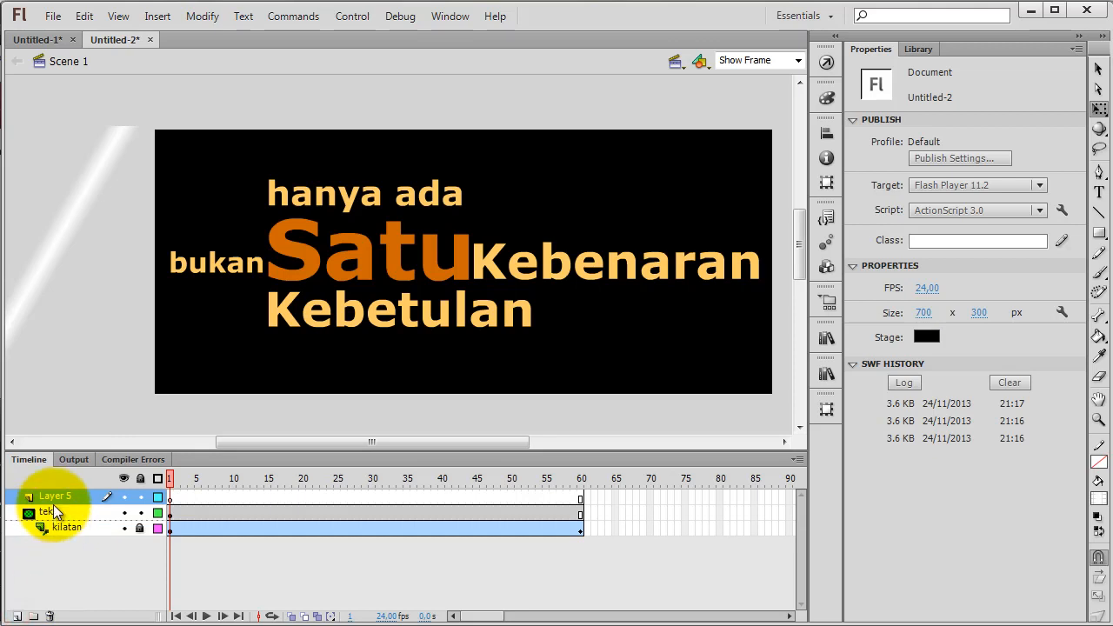
pyautogui.moveTo(45, 497); pyautogui.dragTo(27, 547)
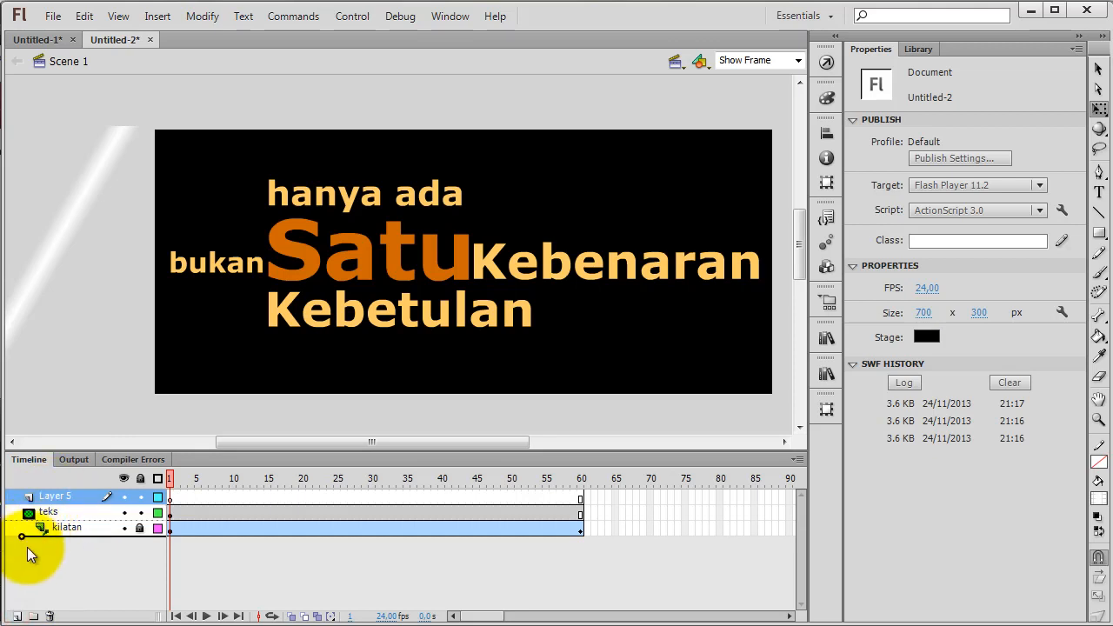
pyautogui.moveTo(27, 547); pyautogui.dragTo(27, 547)
pyautogui.doubleClick(57, 528)
pyautogui.press('BackSpace')
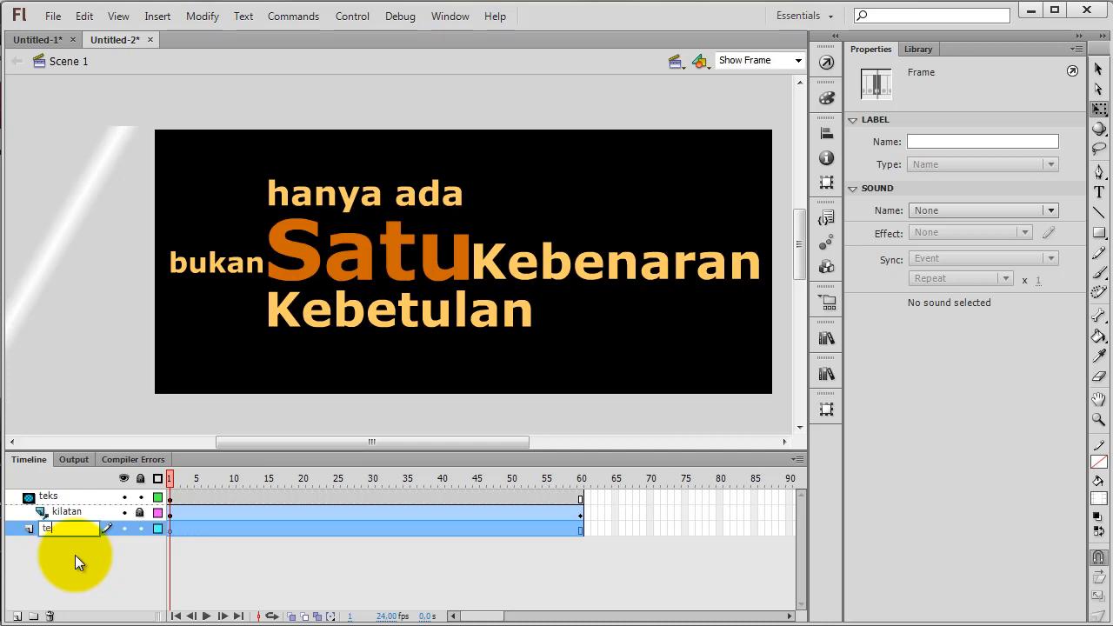
pyautogui.write('teks2')
pyautogui.click(75, 555)
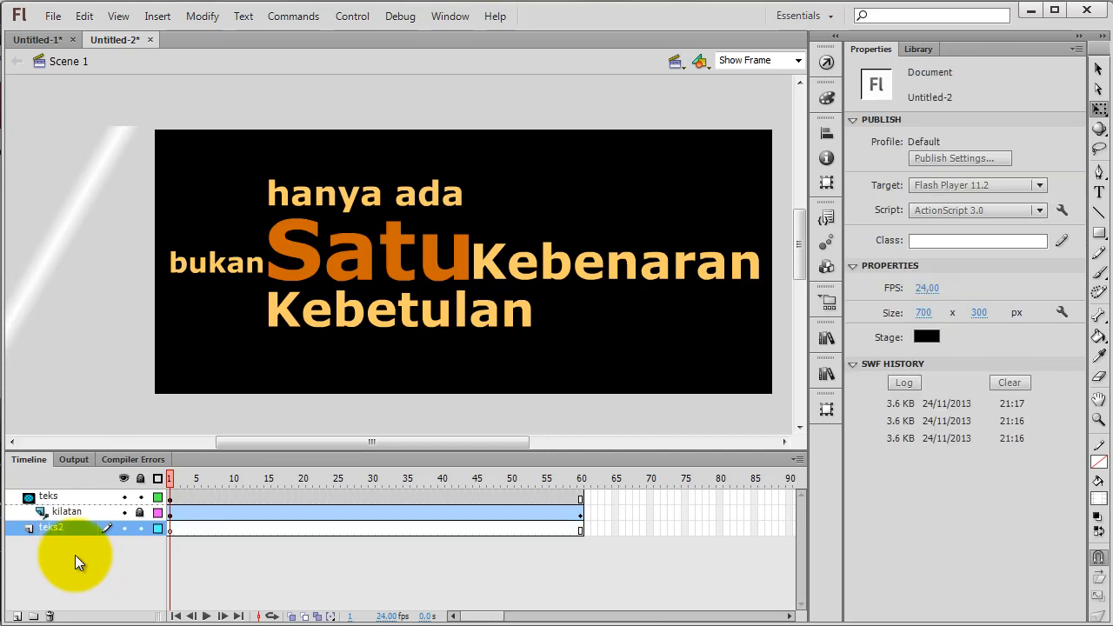
# Copy frame 1 of the "teks" layer with its text shapes
pyautogui.click(171, 498)
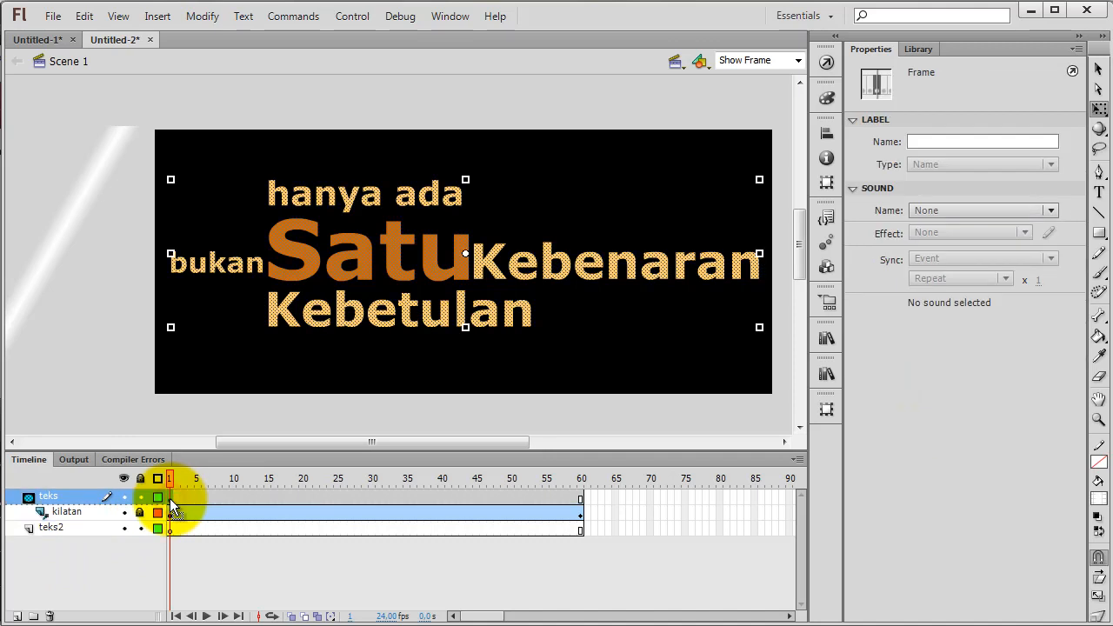
pyautogui.rightClick(170, 498)
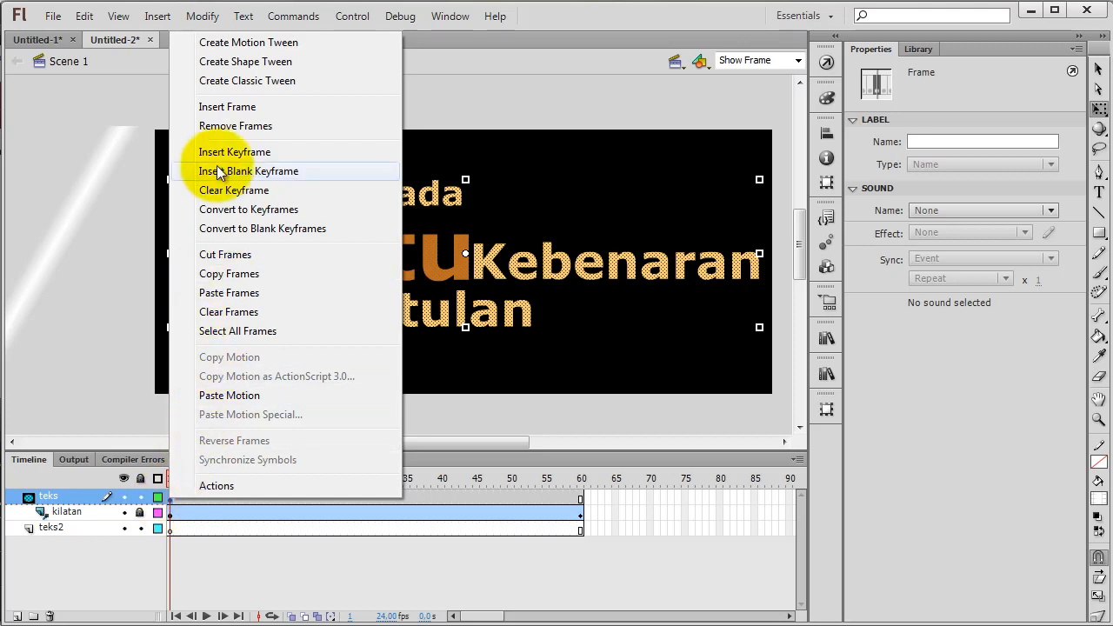
pyautogui.rightClick(171, 499)
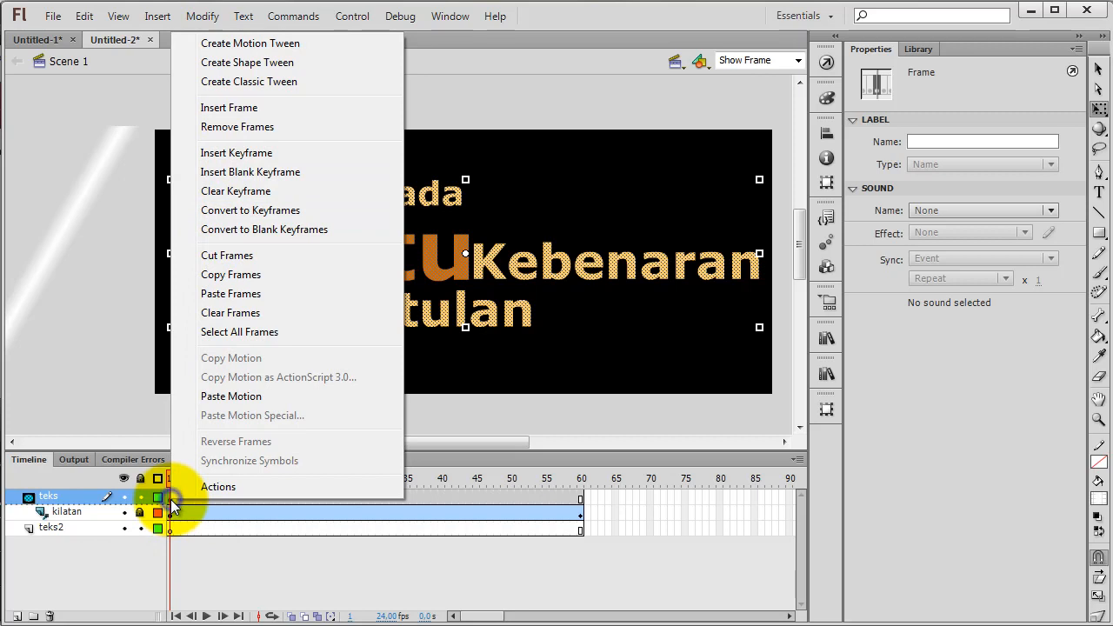
pyautogui.click(228, 274)
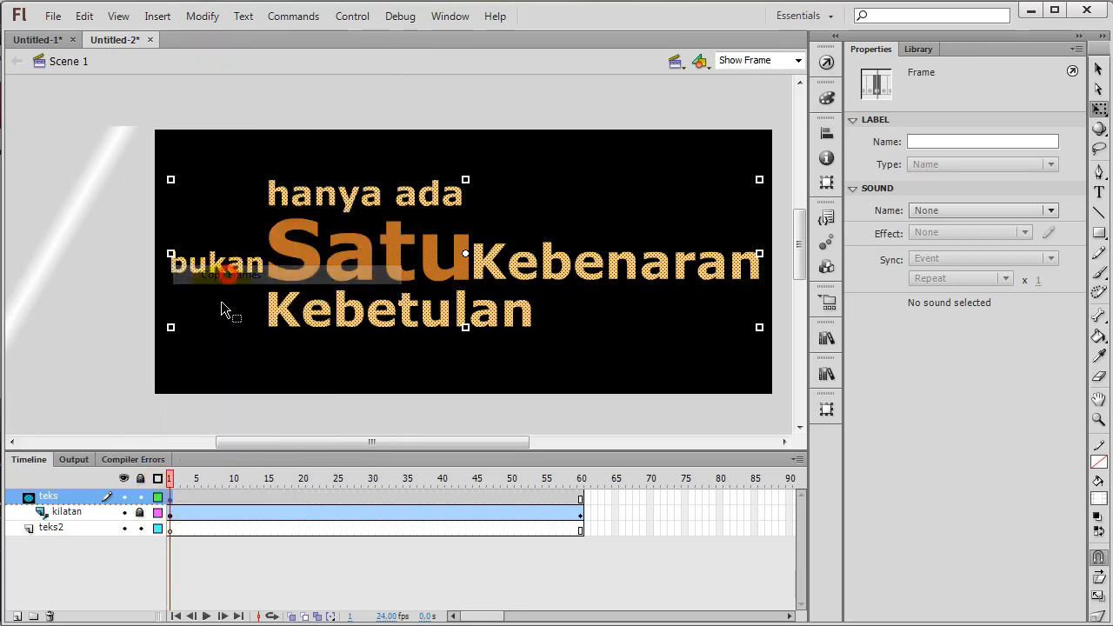
# Paste the copied text frame into frame 1 of the "teks2" layer, relock the "teks" layer and deselect the shapes
pyautogui.rightClick(169, 529)
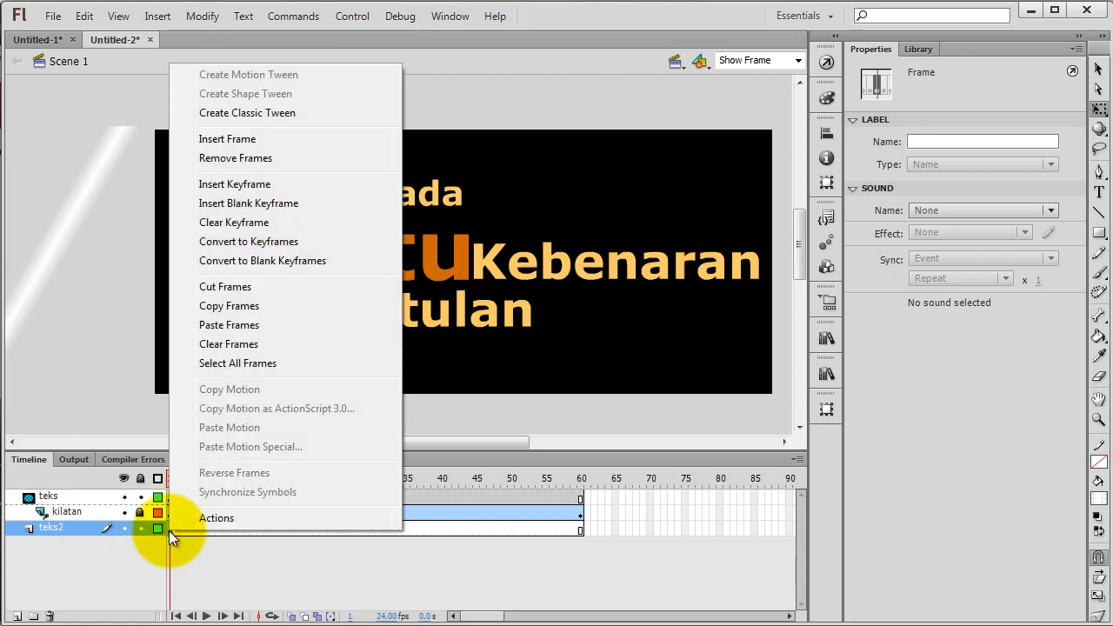
pyautogui.click(231, 325)
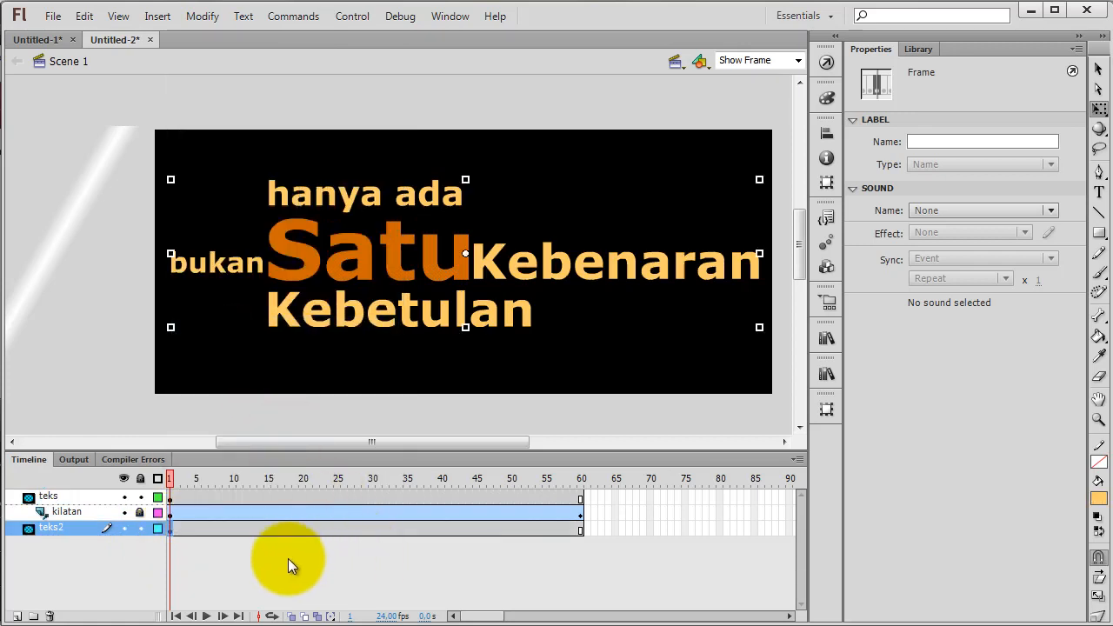
pyautogui.click(140, 496)
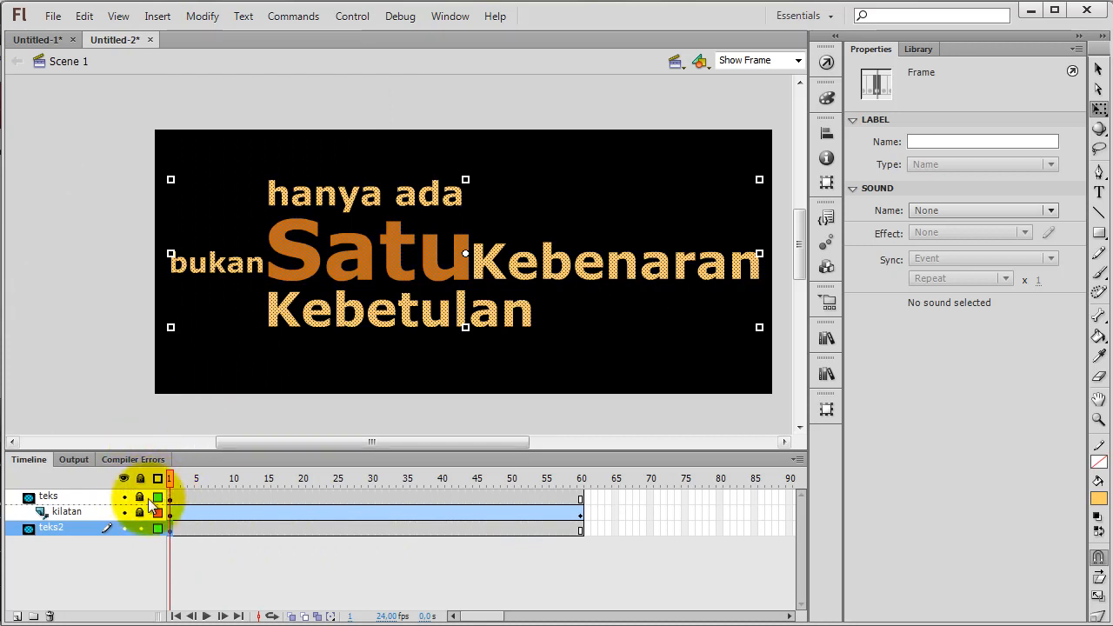
pyautogui.click(106, 395)
# Scrub the start of the timeline, test the movie to check the shine over the text, and close the preview
pyautogui.moveTo(170, 479); pyautogui.dragTo(156, 522)
pyautogui.hotkey('ctrl', 'Return')
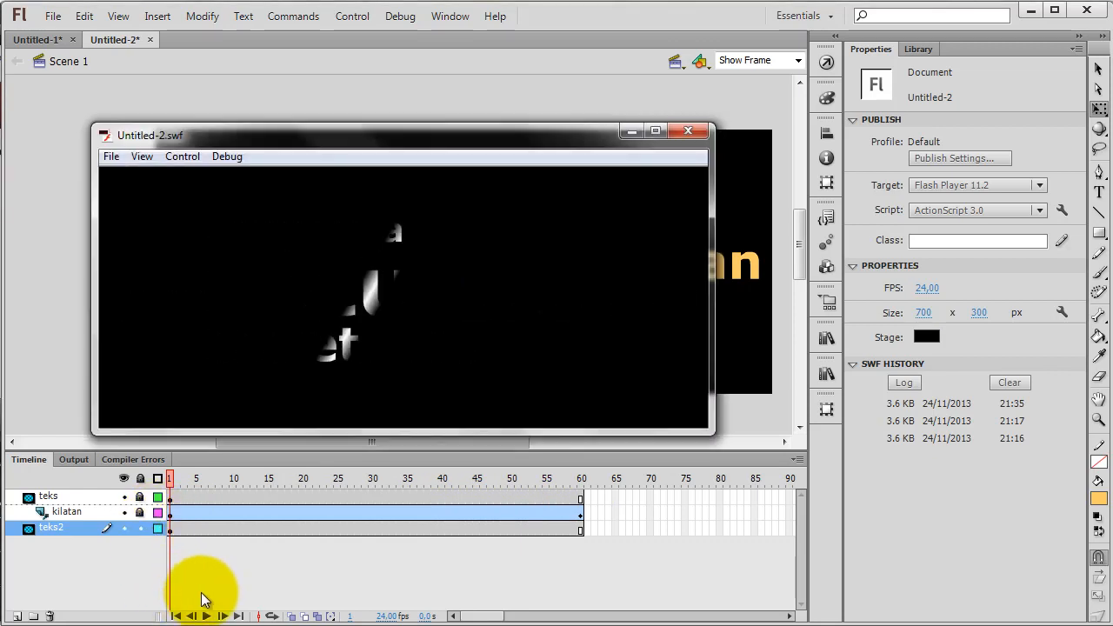
pyautogui.click(688, 131)
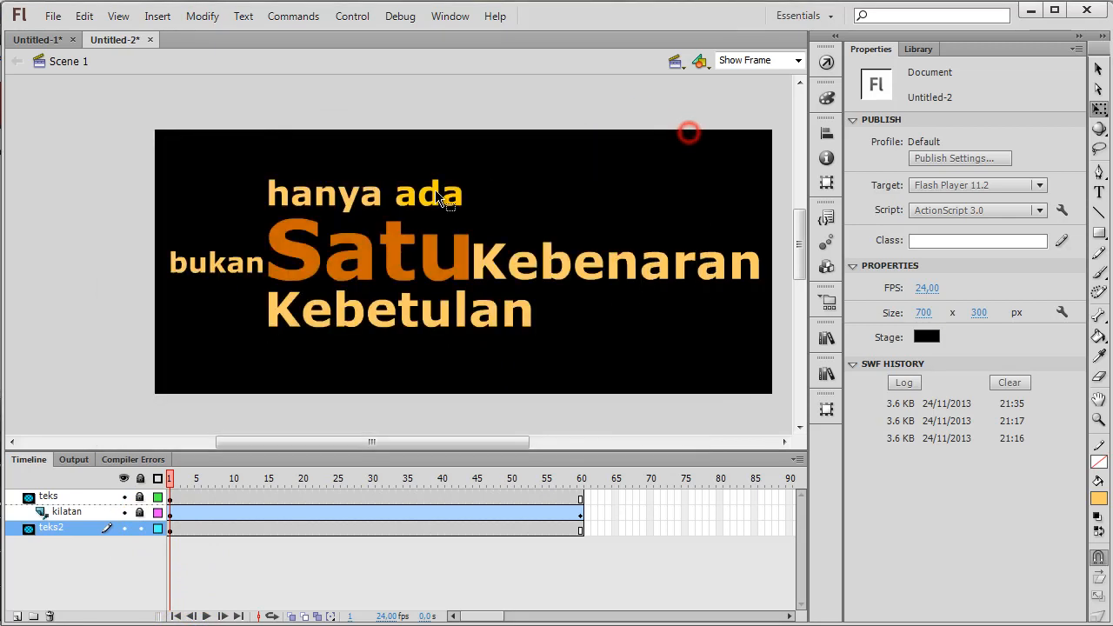
# Turn off the Mask setting on the "teks2" layer, test the movie again and close the preview
pyautogui.rightClick(54, 528)
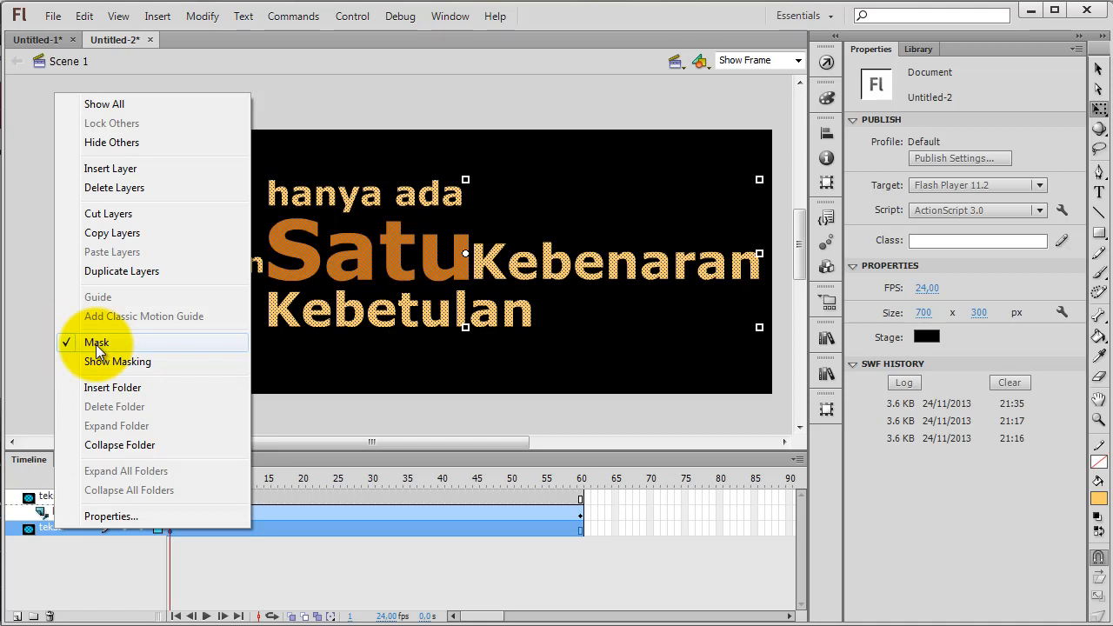
pyautogui.click(95, 344)
pyautogui.click(62, 555)
pyautogui.hotkey('ctrl', 'Return')
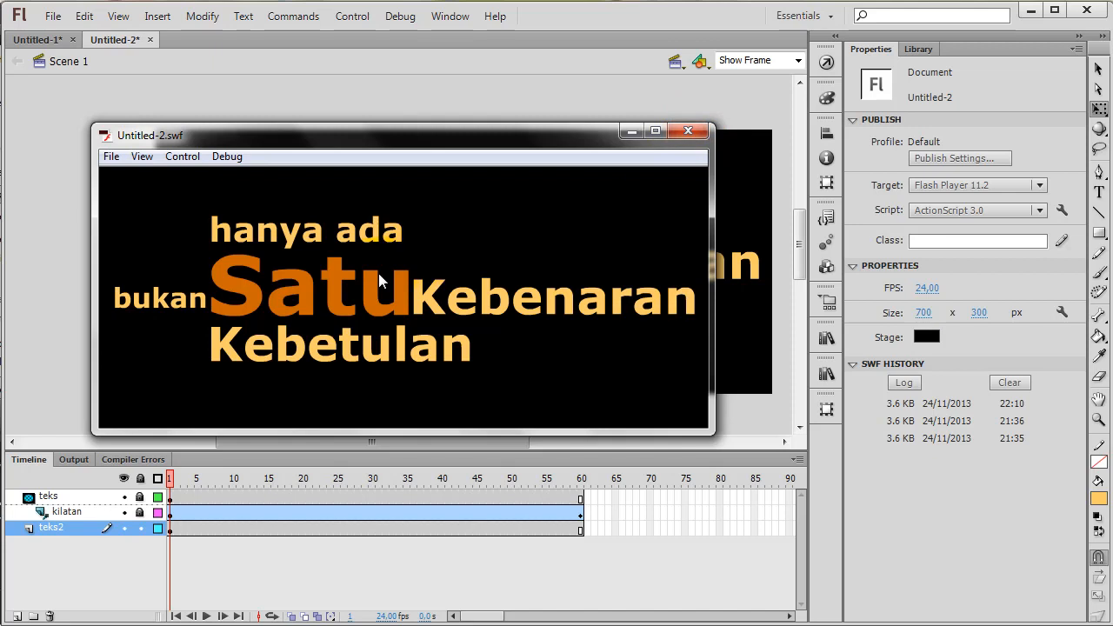
pyautogui.click(685, 132)
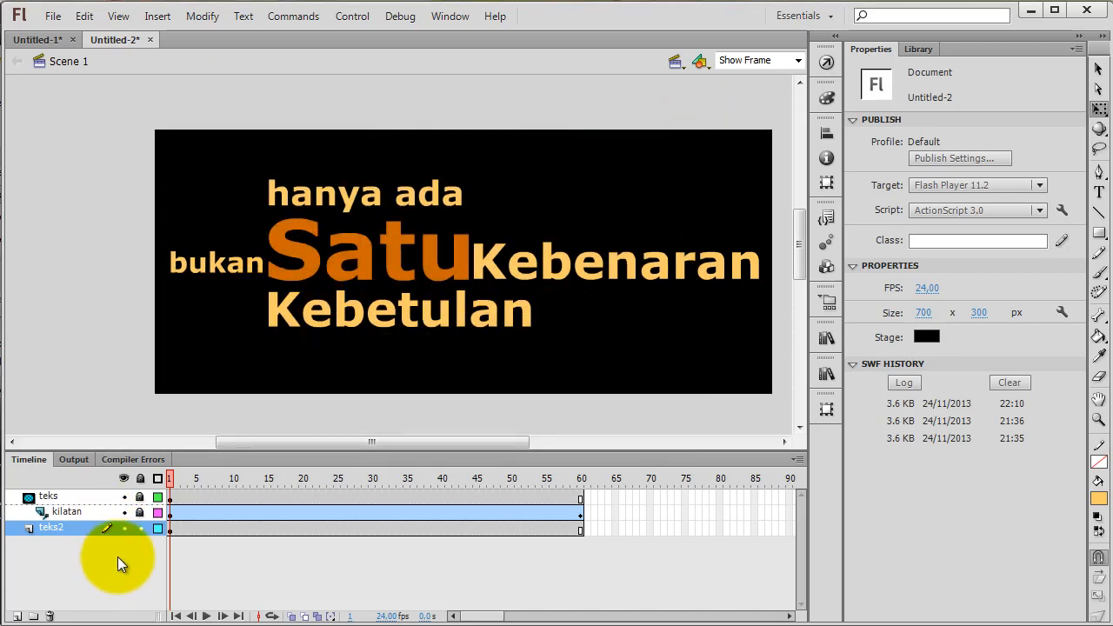
# Unlock the "kilatan" and "teks" layers and scrub to frame 54 and back to frame 33 to examine the unmasked shine's movement
pyautogui.doubleClick(65, 494)
pyautogui.click(75, 513)
pyautogui.click(142, 511)
pyautogui.click(141, 497)
pyautogui.moveTo(174, 359); pyautogui.dragTo(125, 276)
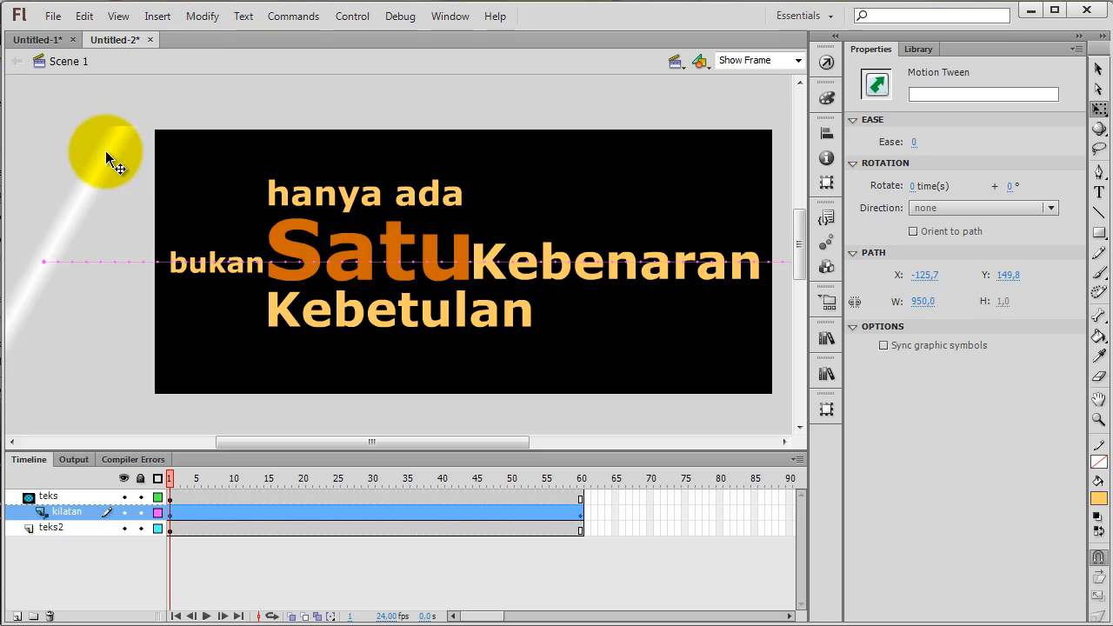
pyautogui.moveTo(167, 477); pyautogui.dragTo(540, 515)
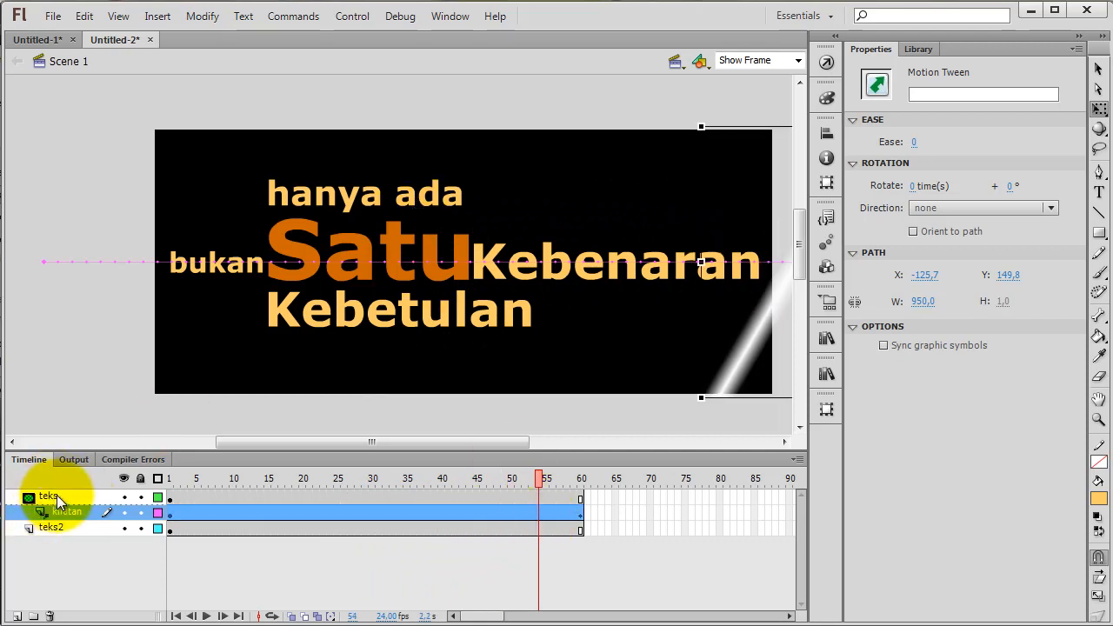
pyautogui.moveTo(540, 481)
pyautogui.mouseDown()
pyautogui.moveTo(577, 484)
pyautogui.moveTo(193, 480)
pyautogui.moveTo(394, 491)
pyautogui.mouseUp()
# Relock the "kilatan" and "teks" layers to show the masked shine at frame 33
pyautogui.click(141, 512)
pyautogui.click(141, 497)
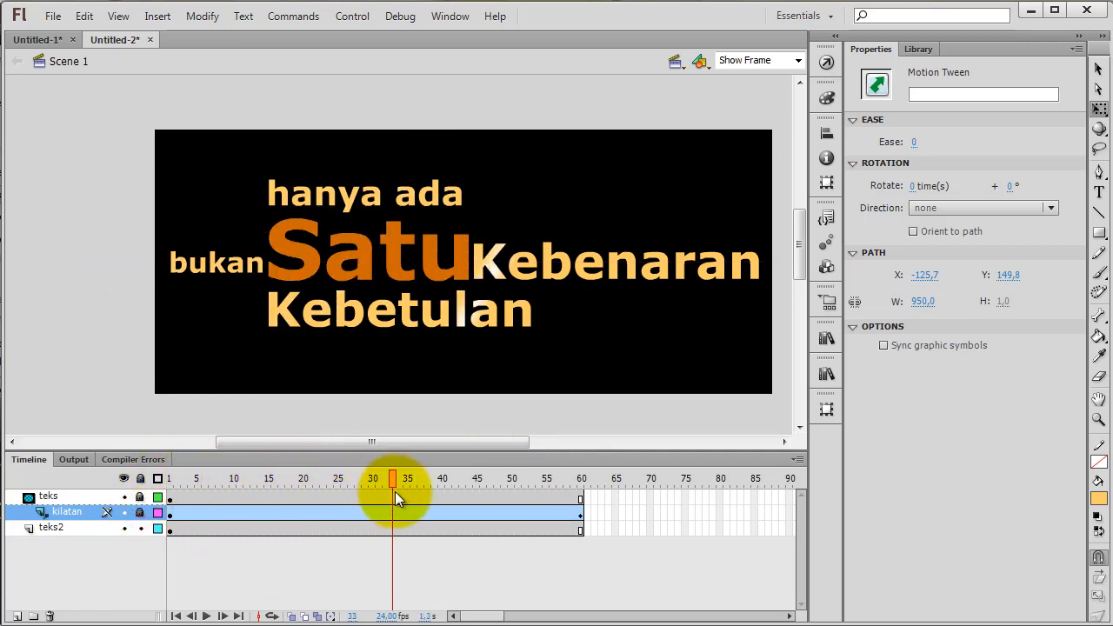
pyautogui.click(395, 493)
# Select the "teks2" layer, scrub to frame 60 and test the movie
pyautogui.click(71, 529)
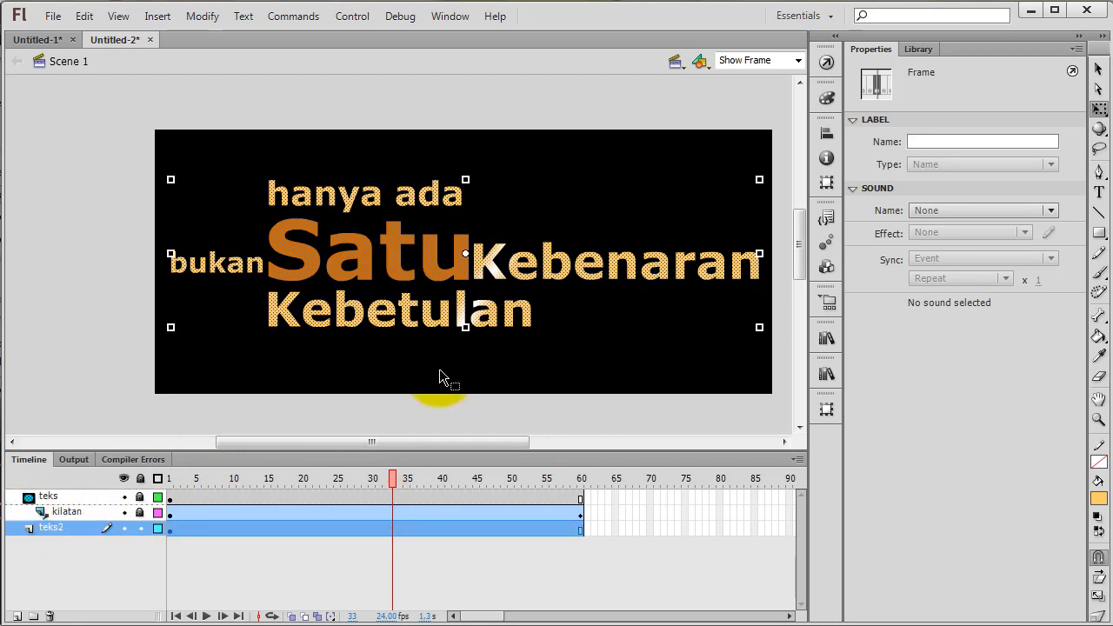
pyautogui.moveTo(393, 477); pyautogui.dragTo(596, 496)
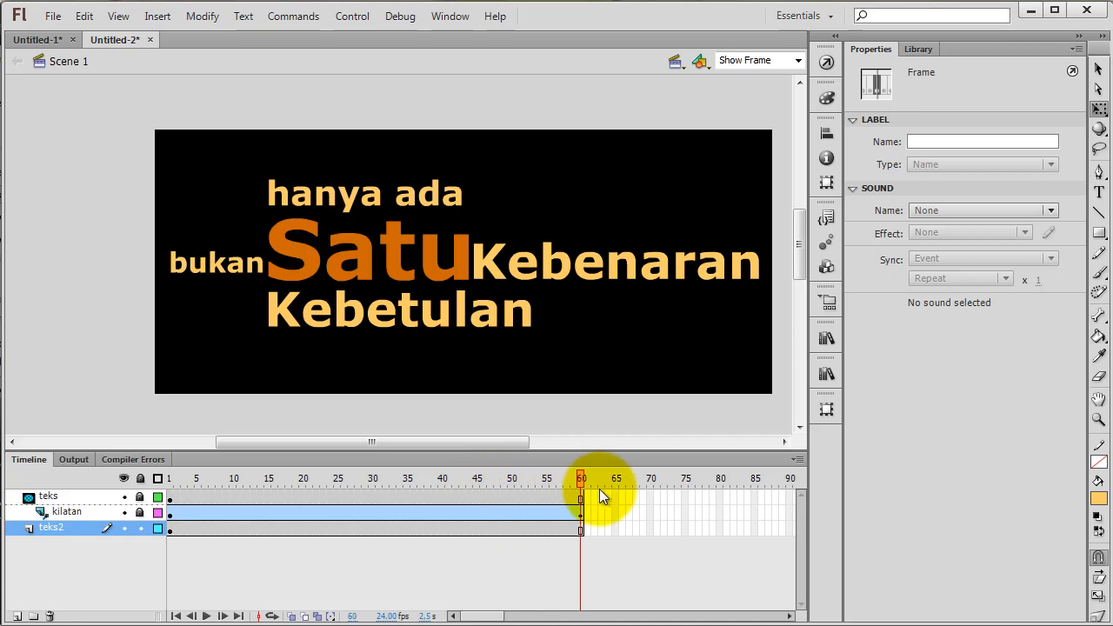
pyautogui.hotkey('ctrl', 'Return')
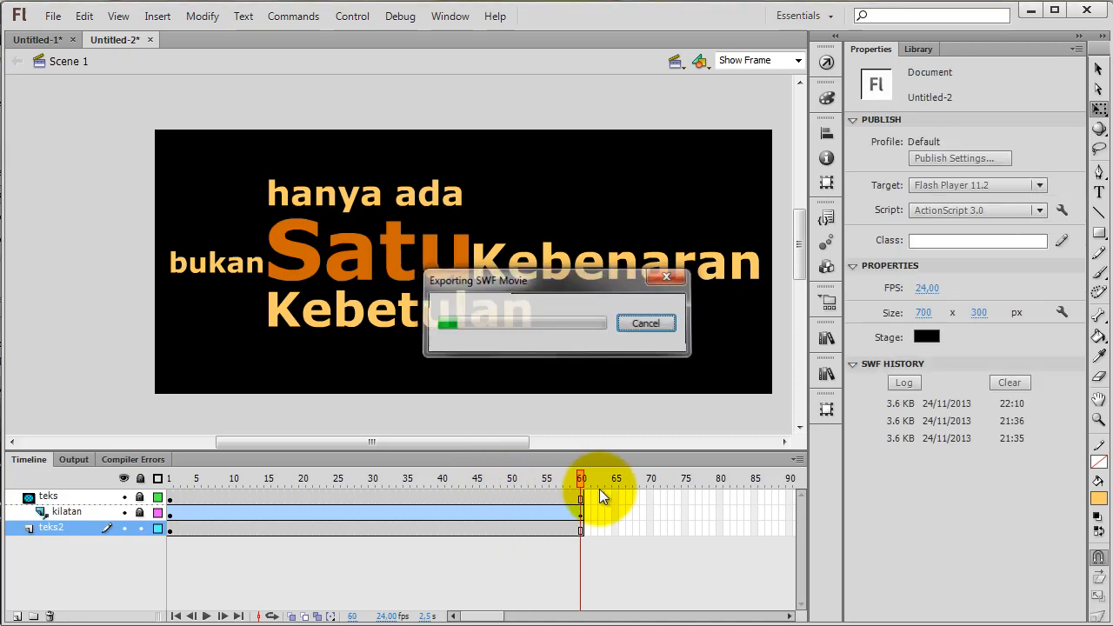